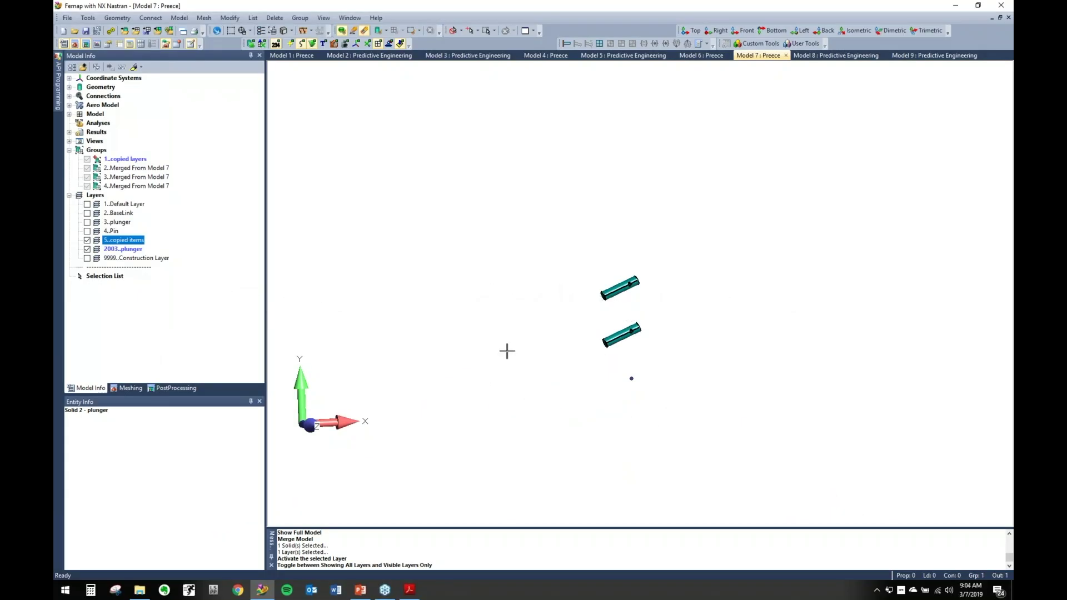
# Switch to Model 8 and examine the stacked assembly from several sides.
pyautogui.keyDown('ctrl'); pyautogui.moveTo(697, 361); pyautogui.dragTo(623, 301, button='middle'); pyautogui.keyUp('ctrl')
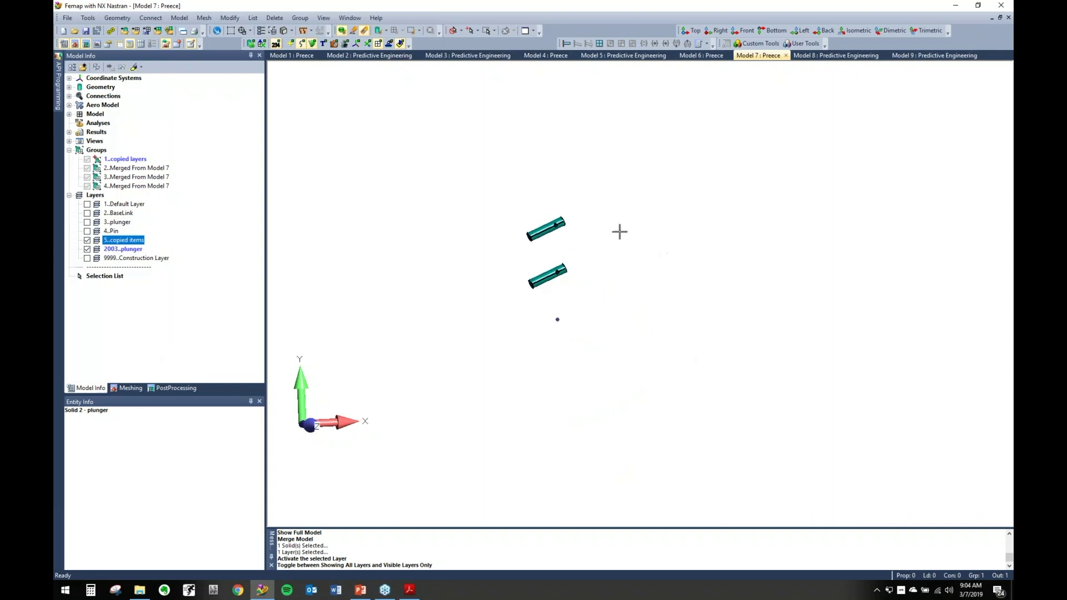
pyautogui.click(832, 56)
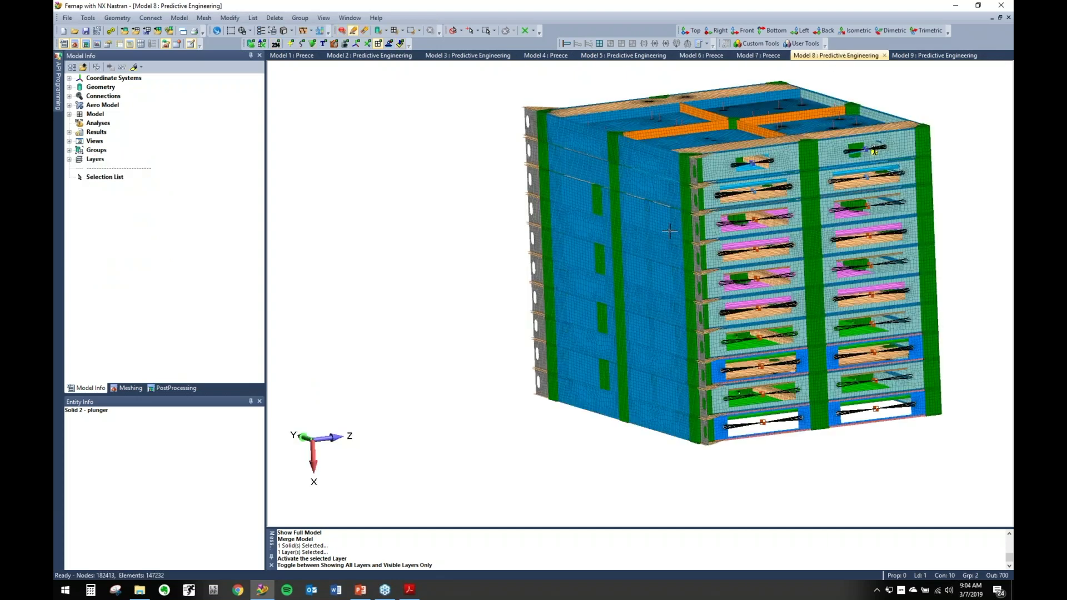
pyautogui.keyDown('ctrl'); pyautogui.moveTo(797, 264); pyautogui.dragTo(671, 311, button='middle'); pyautogui.keyUp('ctrl')
pyautogui.moveTo(672, 311)
pyautogui.mouseDown(button='middle')
pyautogui.moveTo(674, 324)
pyautogui.moveTo(700, 327)
pyautogui.moveTo(681, 327)
pyautogui.mouseUp(button='middle')
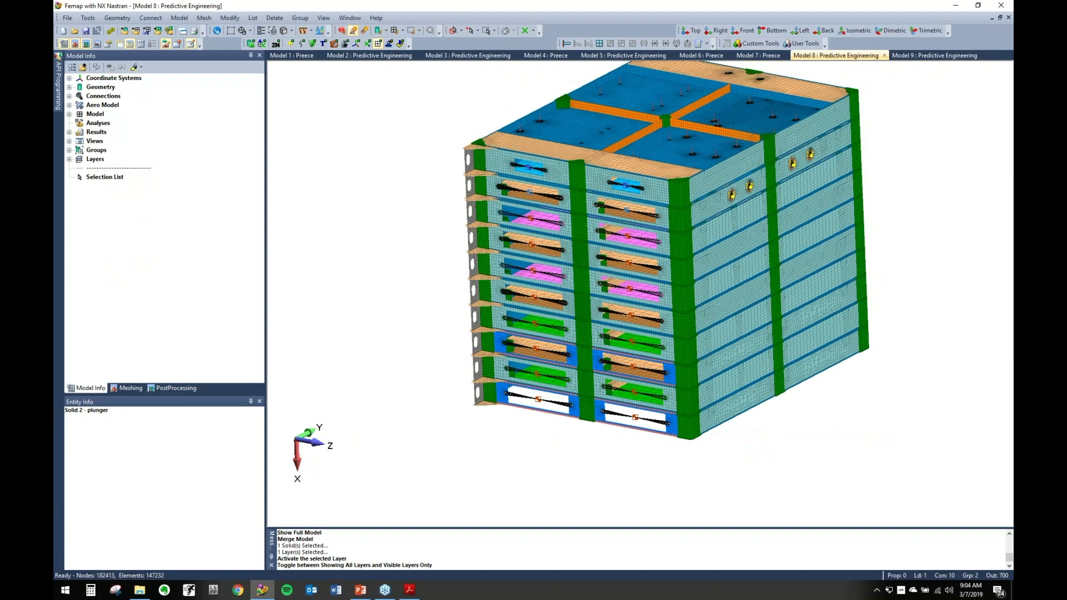
pyautogui.keyDown('ctrl'); pyautogui.moveTo(696, 246); pyautogui.dragTo(692, 297, button='middle'); pyautogui.keyUp('ctrl')
pyautogui.scroll(1, 692, 297)
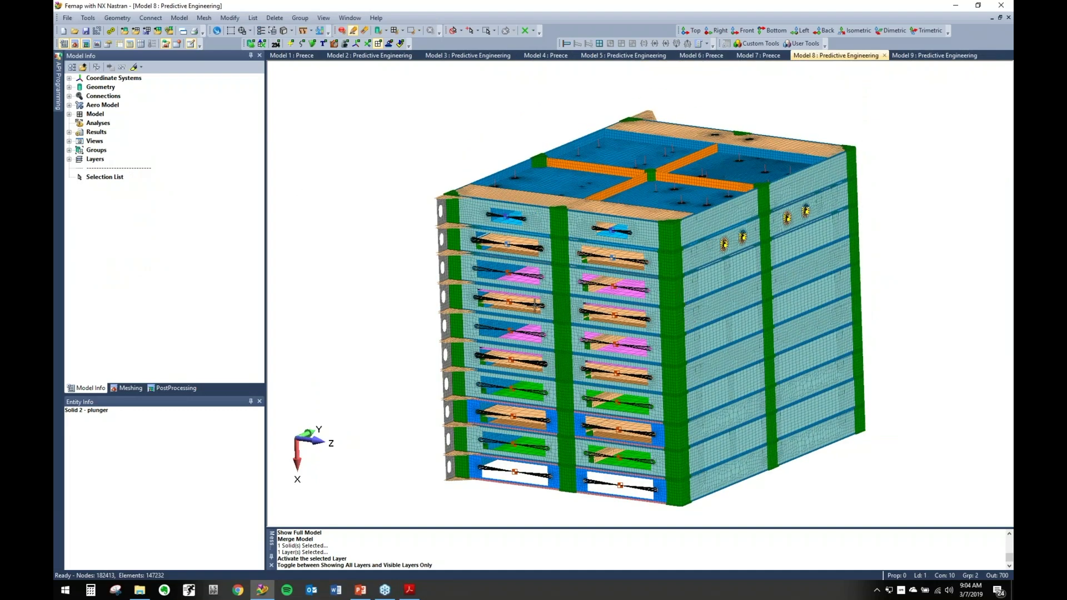
pyautogui.moveTo(585, 306); pyautogui.dragTo(587, 269, button='middle')
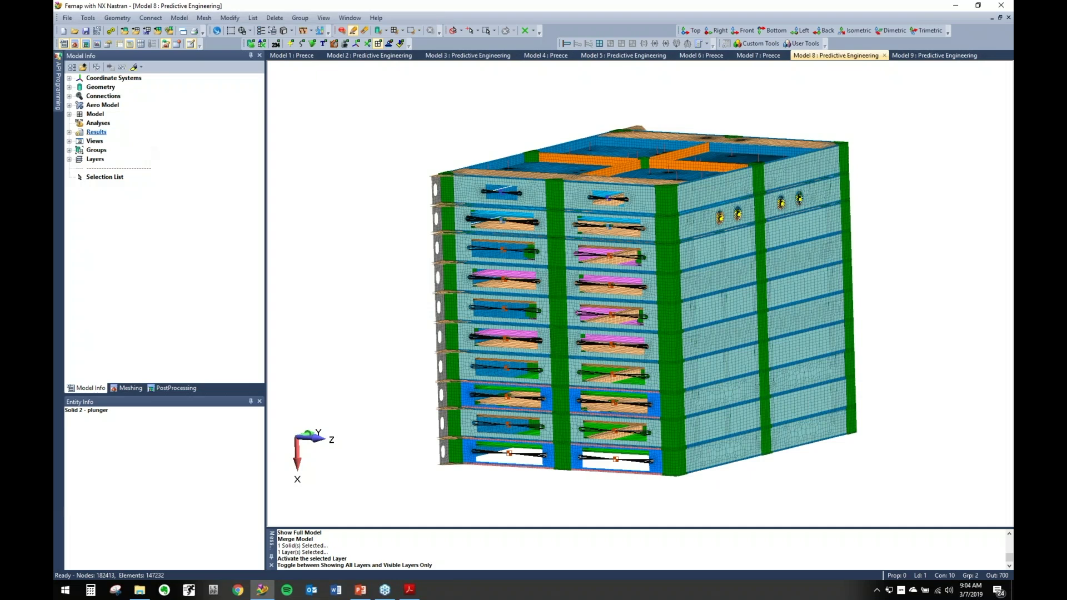
# Inspect where the node constraint of the "Fixed at mounting points" set is applied by highlighting it, and turn the highlighting off.
pyautogui.click(68, 114)
pyautogui.click(79, 168)
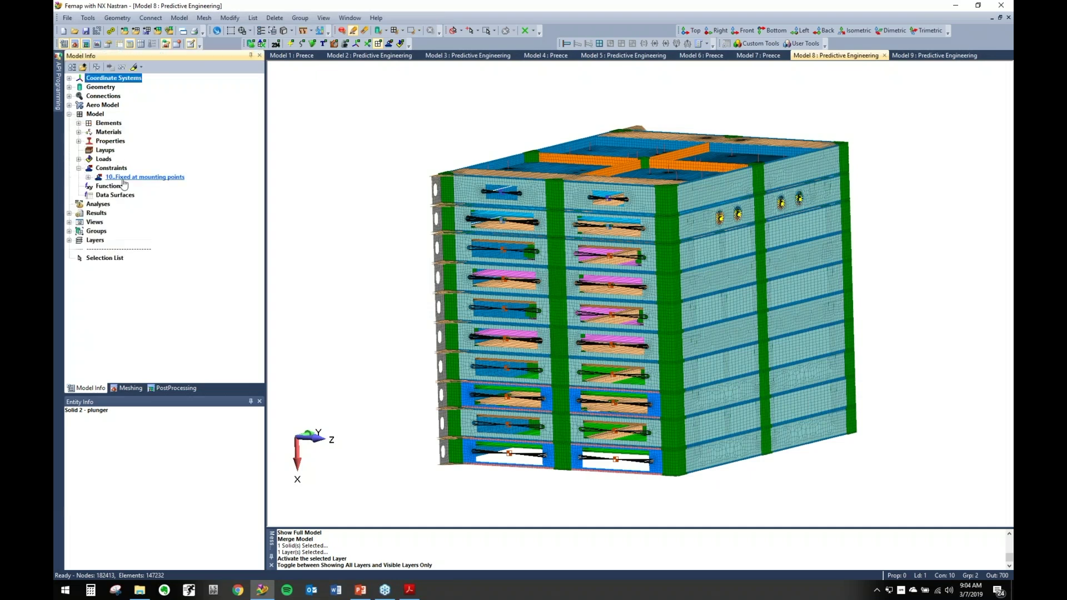
pyautogui.click(88, 177)
pyautogui.click(98, 186)
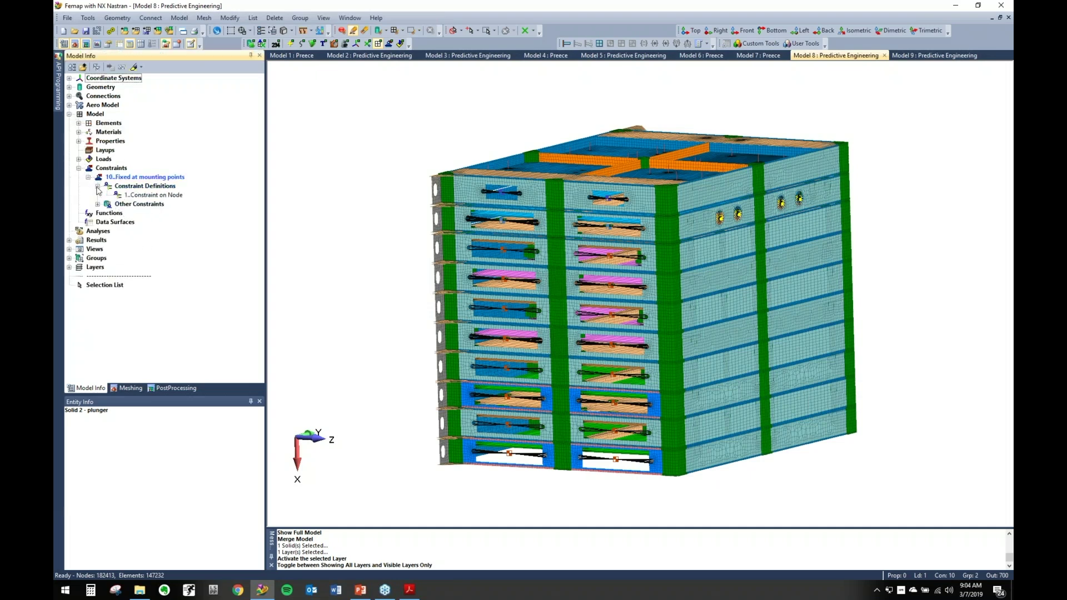
pyautogui.click(151, 195)
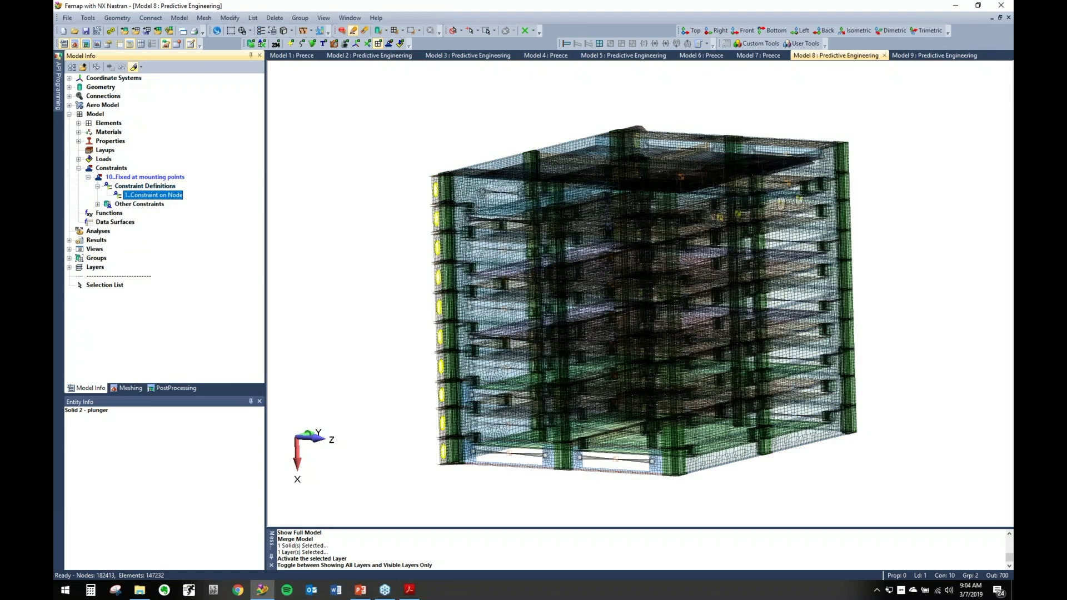
pyautogui.click(134, 67)
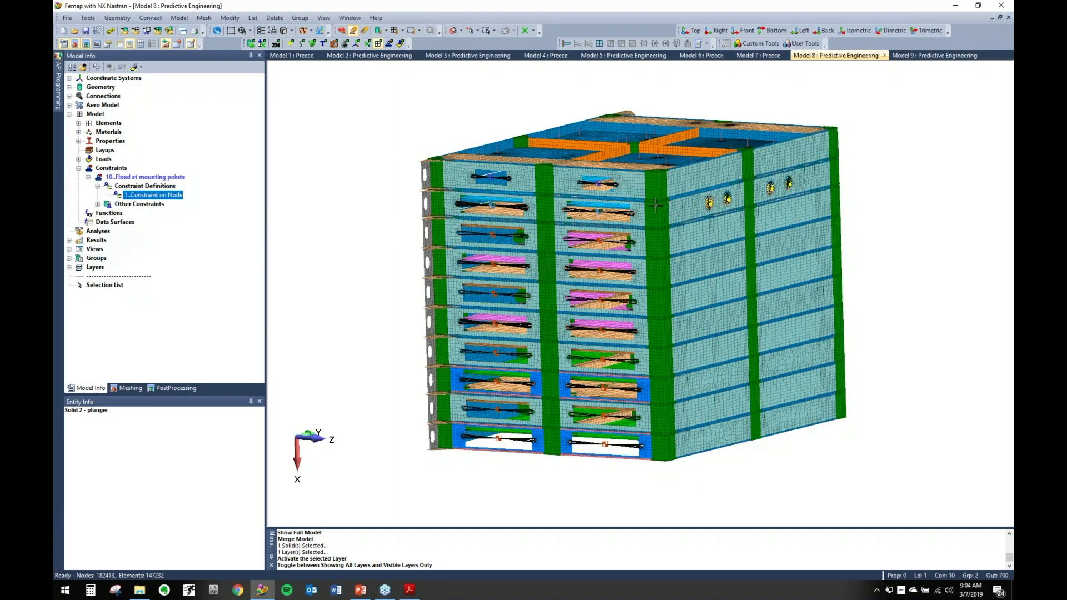
# List the model's groups and create a new NX Nastran analysis set of type Normal Modes/Eigenvalue.
pyautogui.click(69, 259)
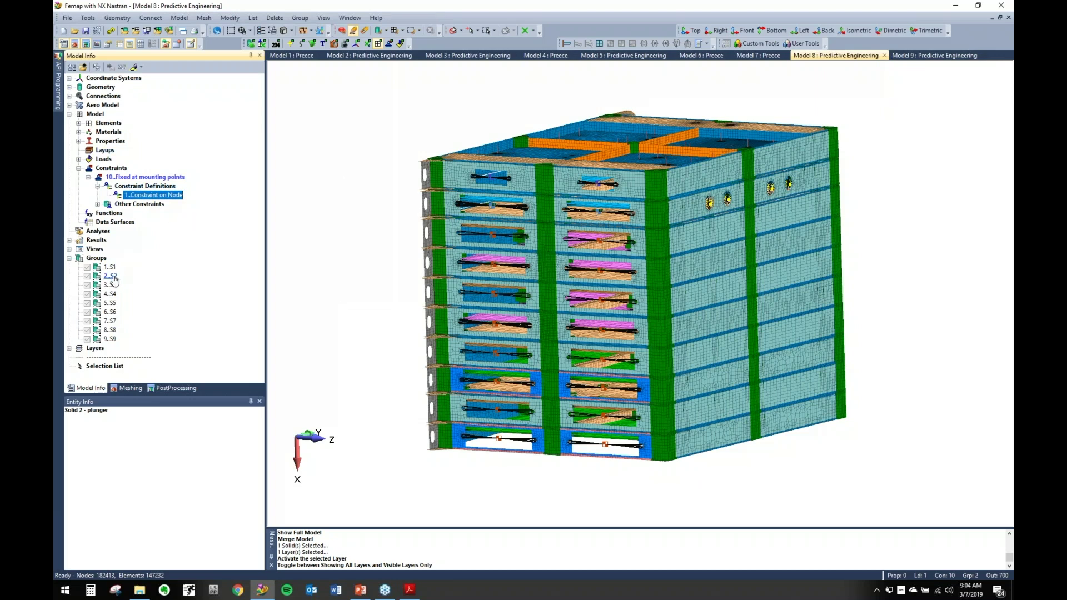
pyautogui.click(84, 233)
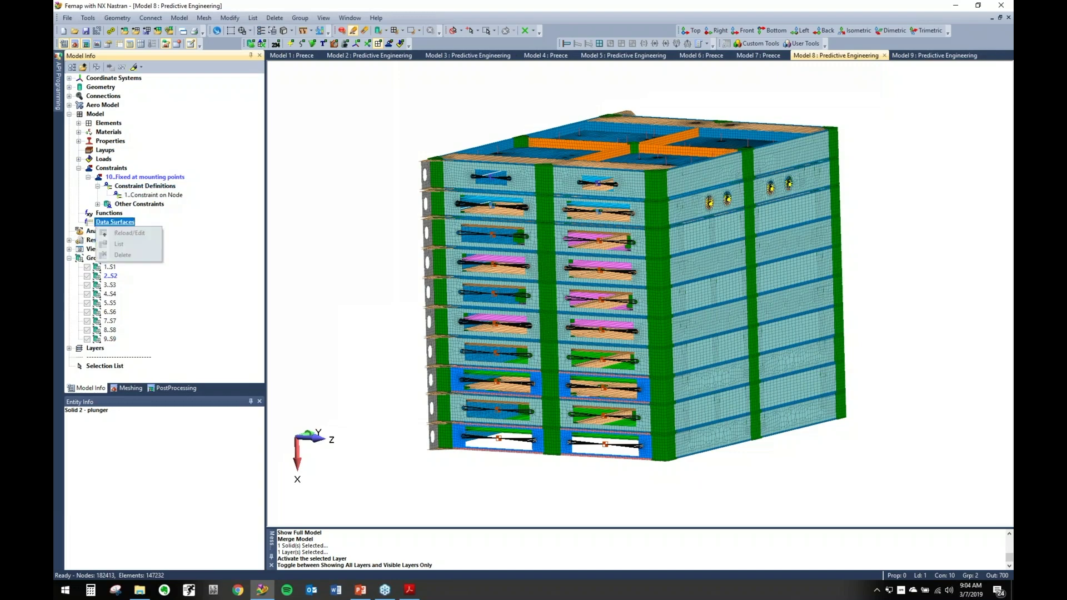
pyautogui.rightClick(82, 237)
pyautogui.click(132, 242)
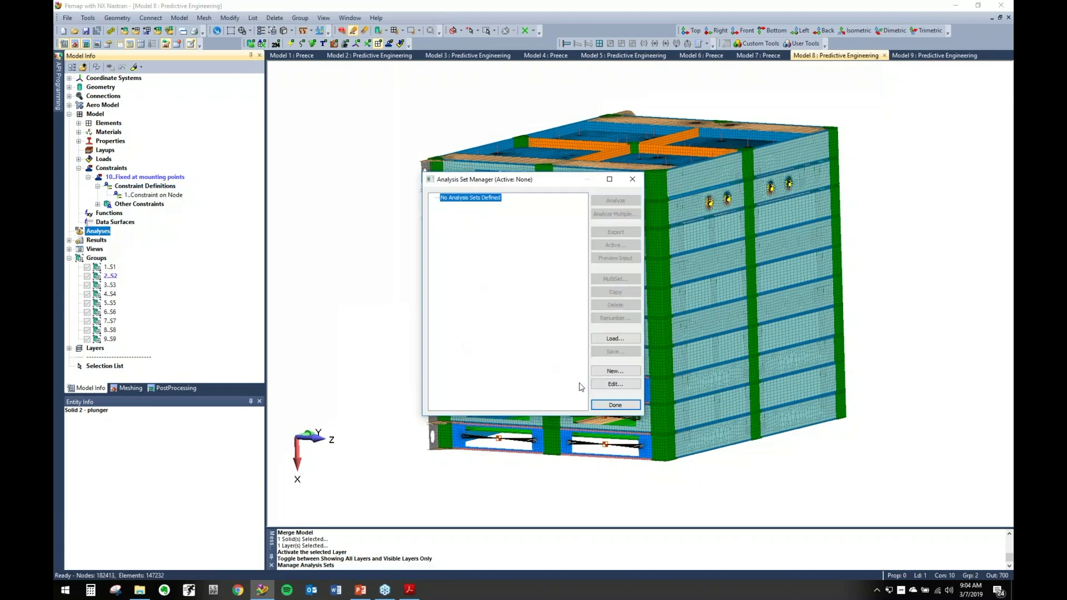
pyautogui.click(611, 371)
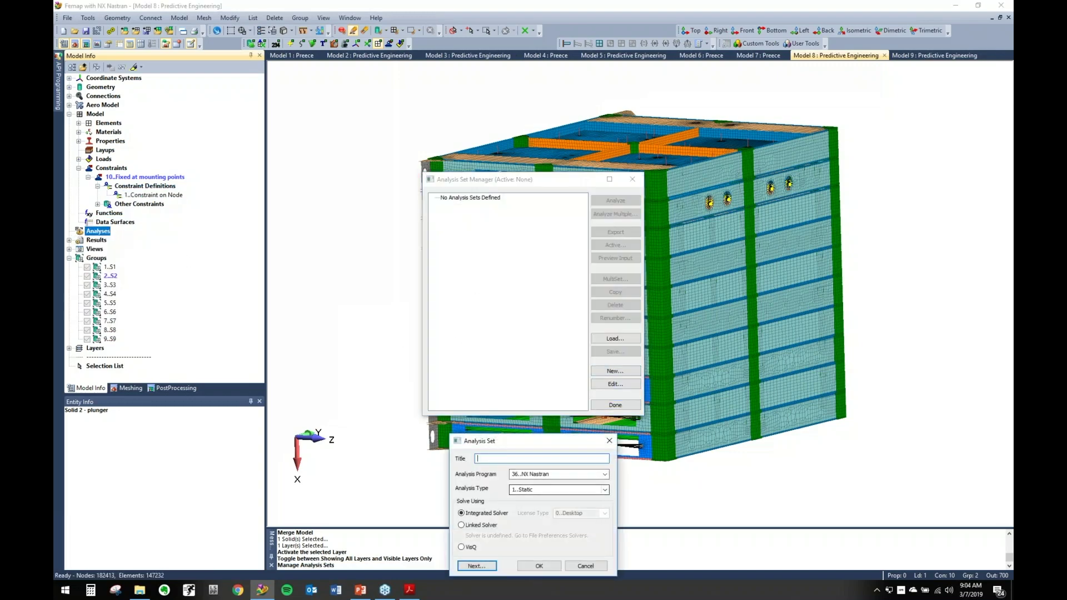
pyautogui.click(604, 490)
pyautogui.click(543, 373)
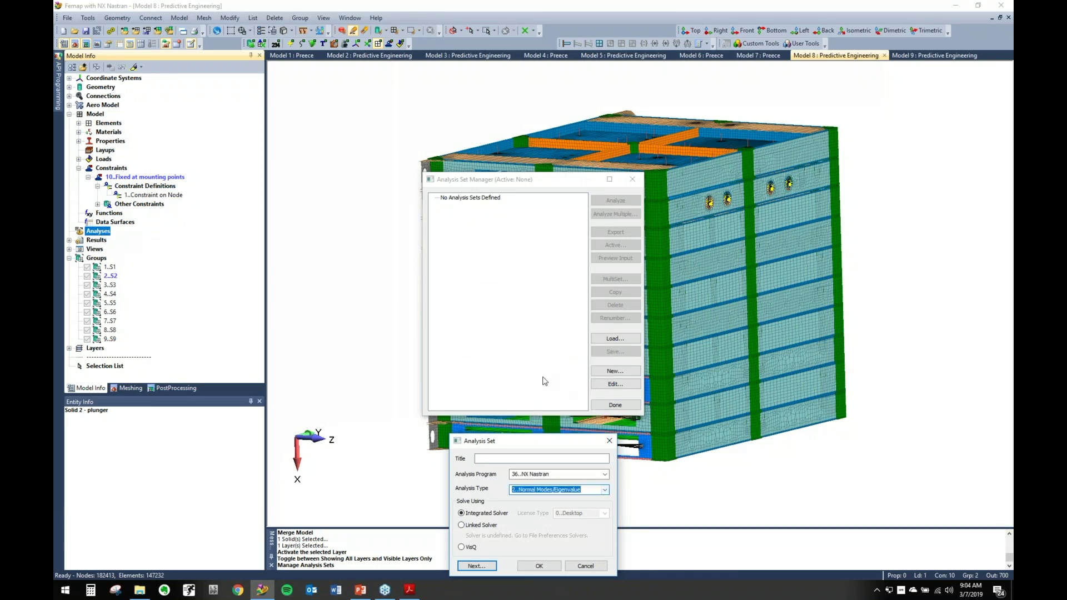
pyautogui.click(481, 564)
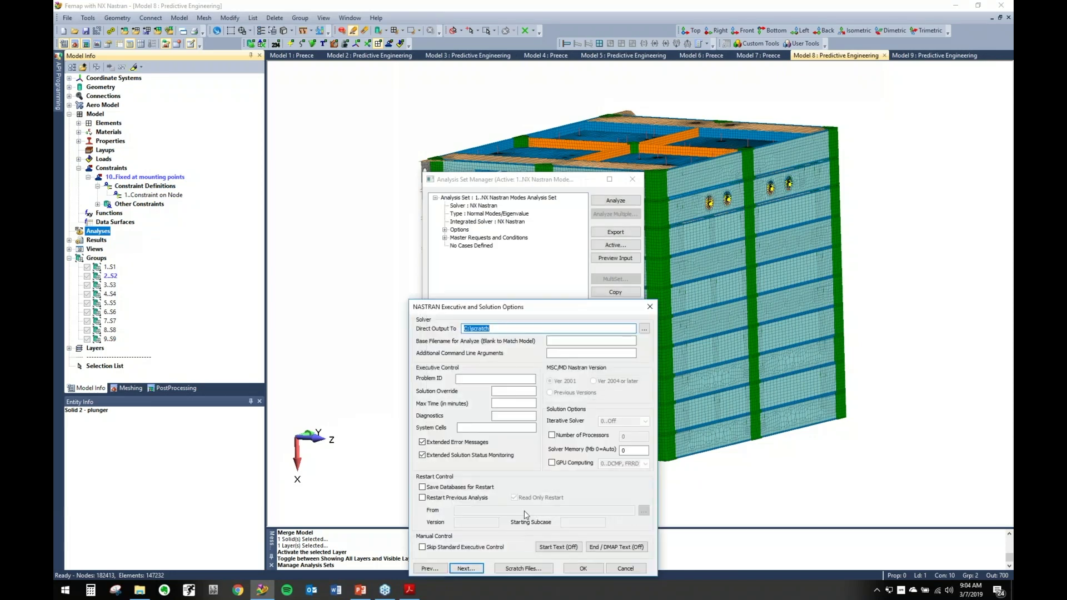
# Set the portion of the model to write to group 2..S2 in the NASTRAN bulk data options.
pyautogui.press('Return')
pyautogui.moveTo(500, 276); pyautogui.dragTo(374, 161)
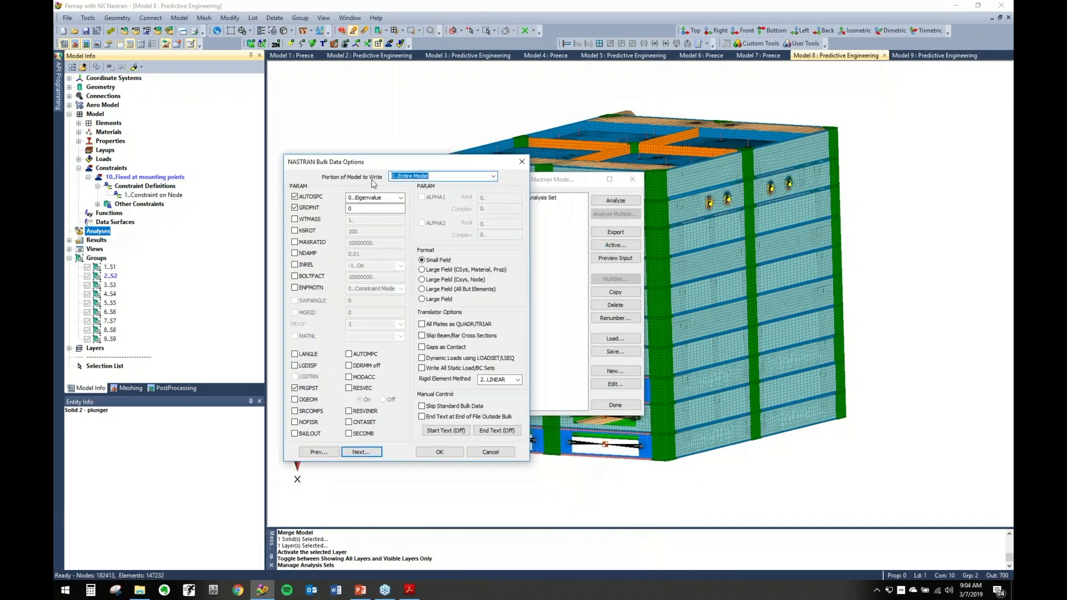
pyautogui.click(493, 176)
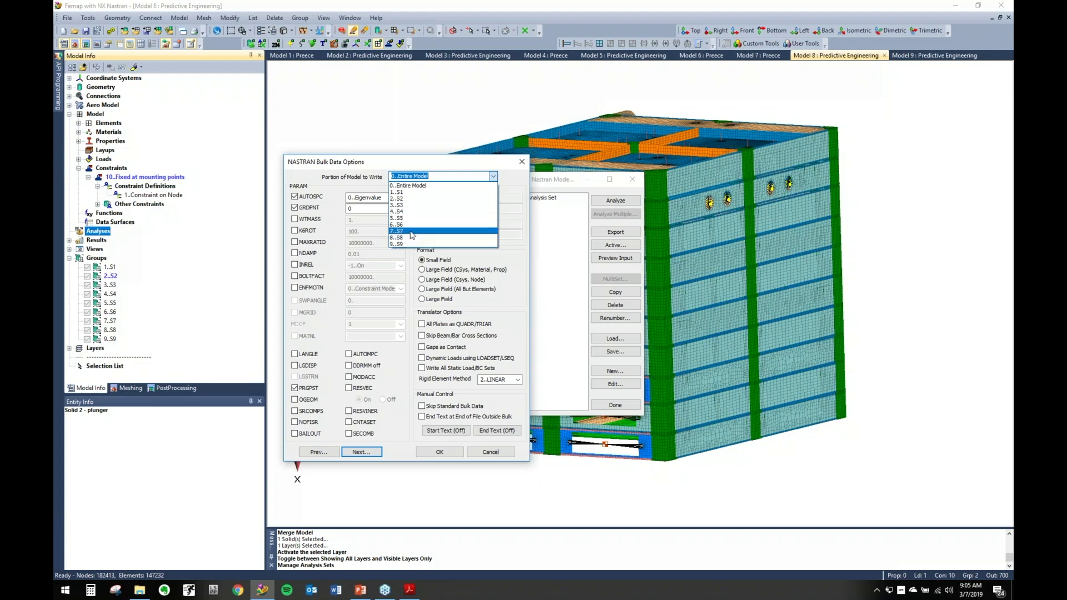
pyautogui.click(405, 199)
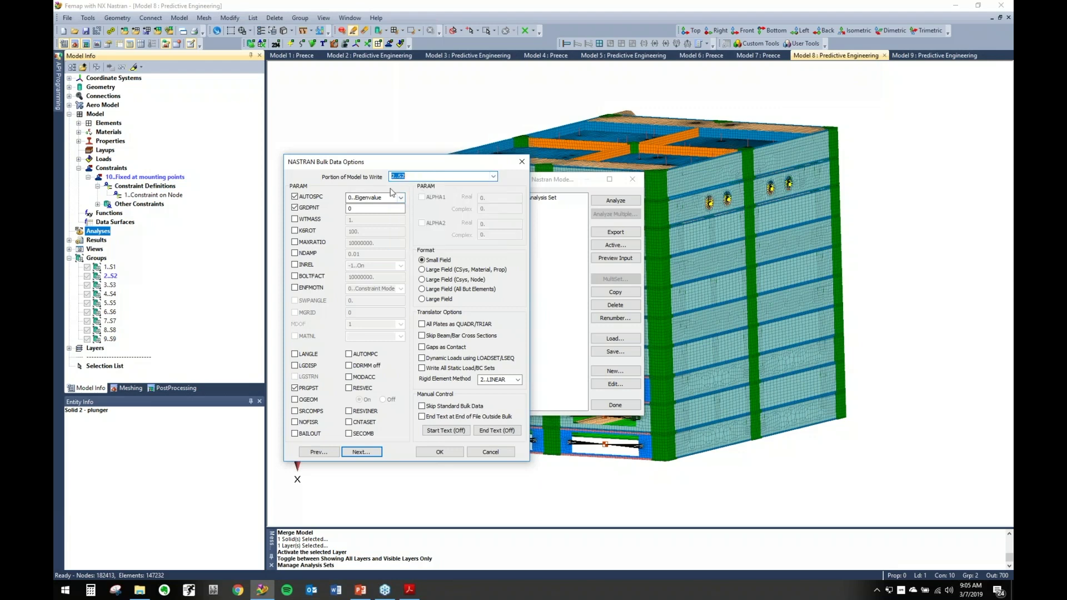
pyautogui.click(439, 452)
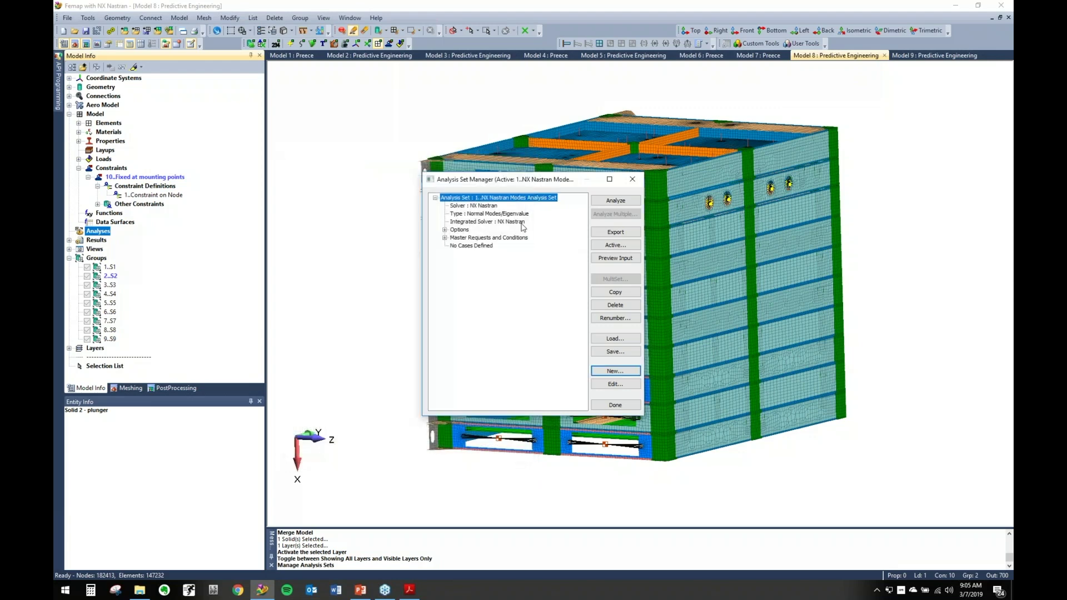
# Check the constraint set used in the analysis set's master boundary conditions, and close the analysis set manager.
pyautogui.click(445, 238)
pyautogui.click(454, 270)
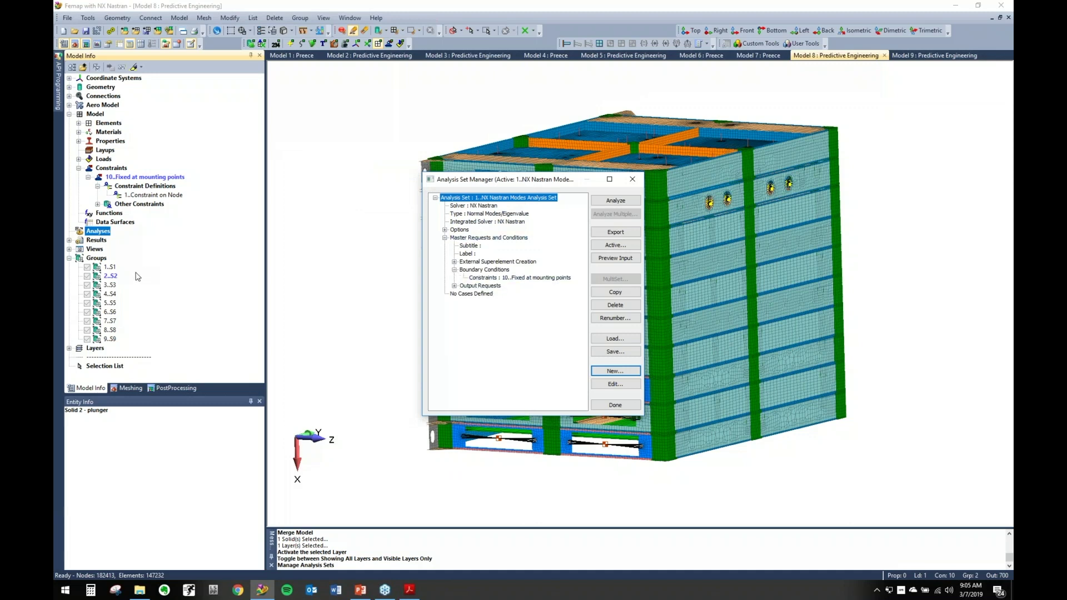
pyautogui.click(611, 407)
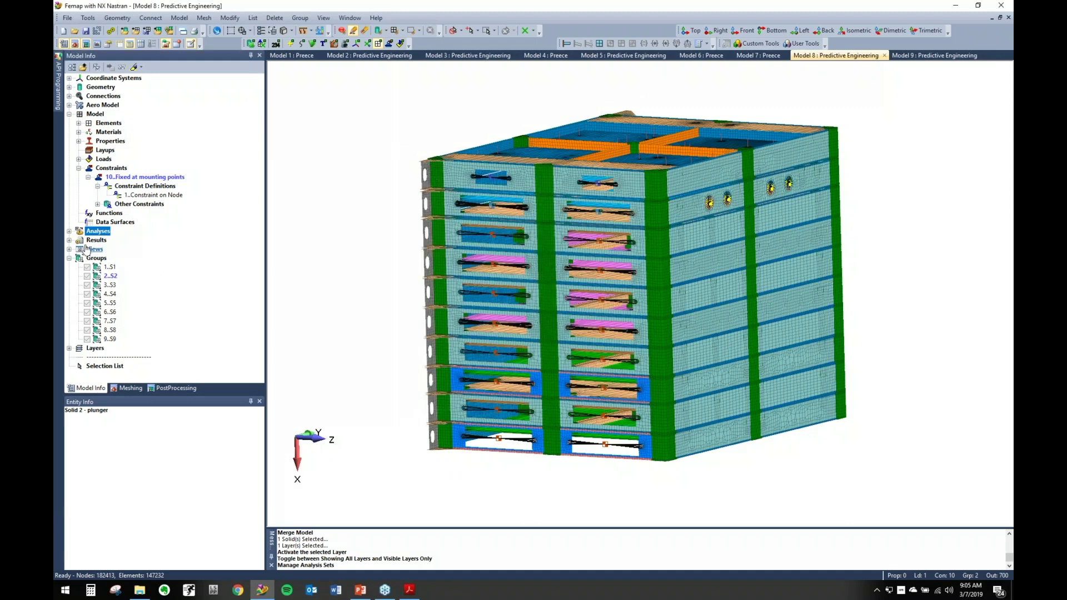
# Run the NX Nastran modes analysis set.
pyautogui.click(69, 231)
pyautogui.click(111, 240)
pyautogui.rightClick(114, 240)
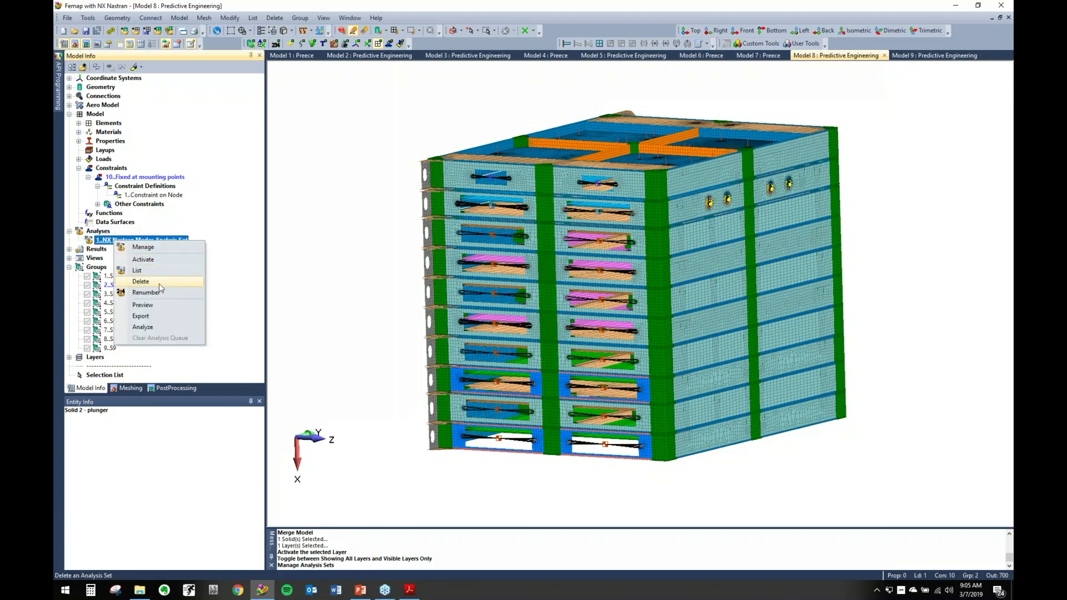
pyautogui.click(154, 327)
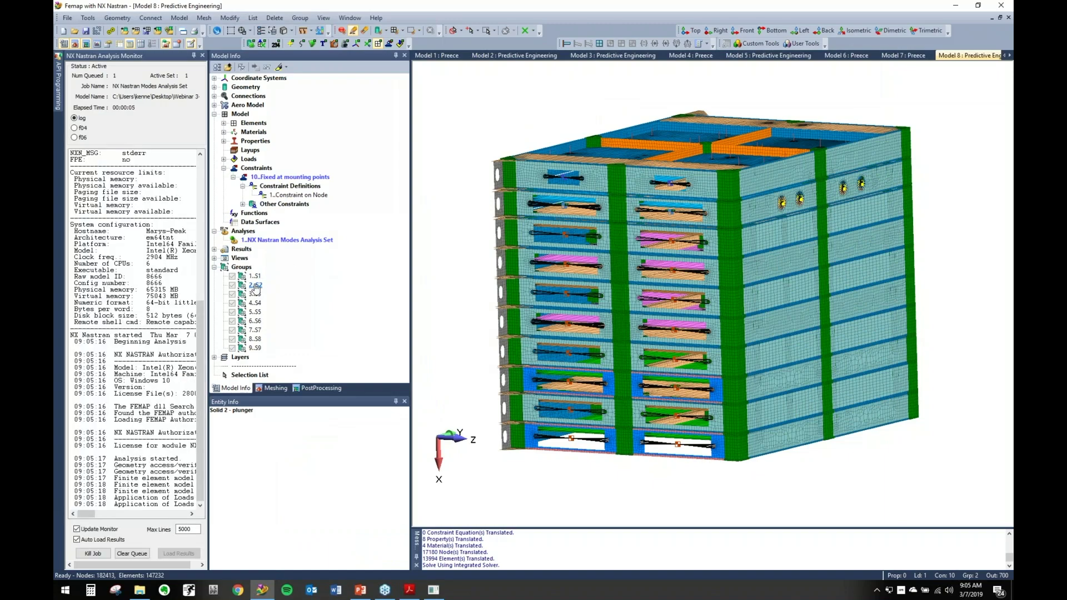
# Display the deformed shape of Mode 1 from the modes analysis study and view it from another side.
pyautogui.click(214, 249)
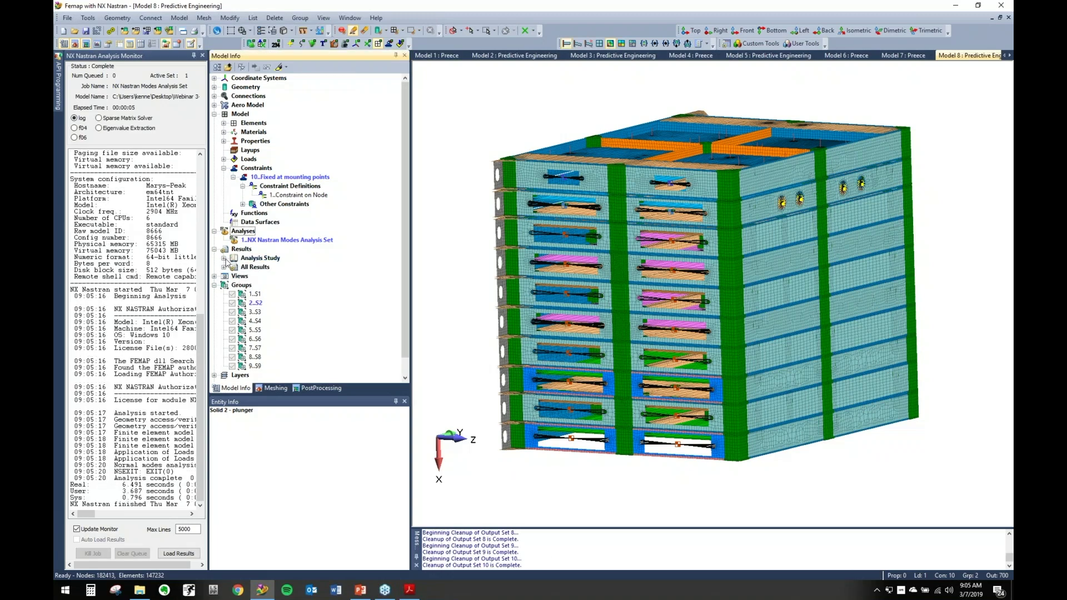
pyautogui.click(233, 267)
pyautogui.click(276, 276)
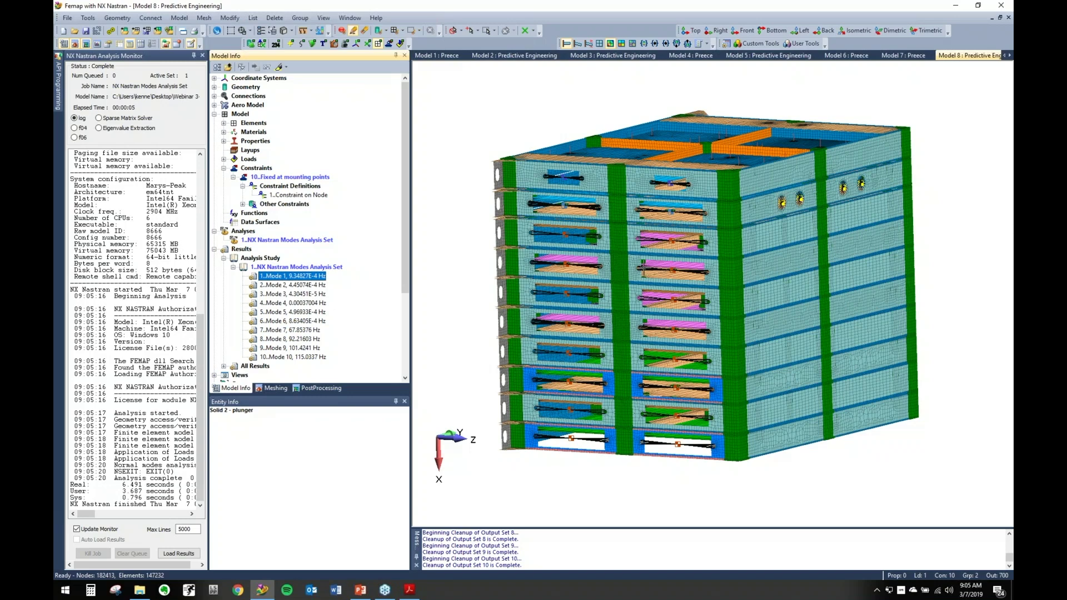
pyautogui.moveTo(634, 317); pyautogui.dragTo(646, 356, button='middle')
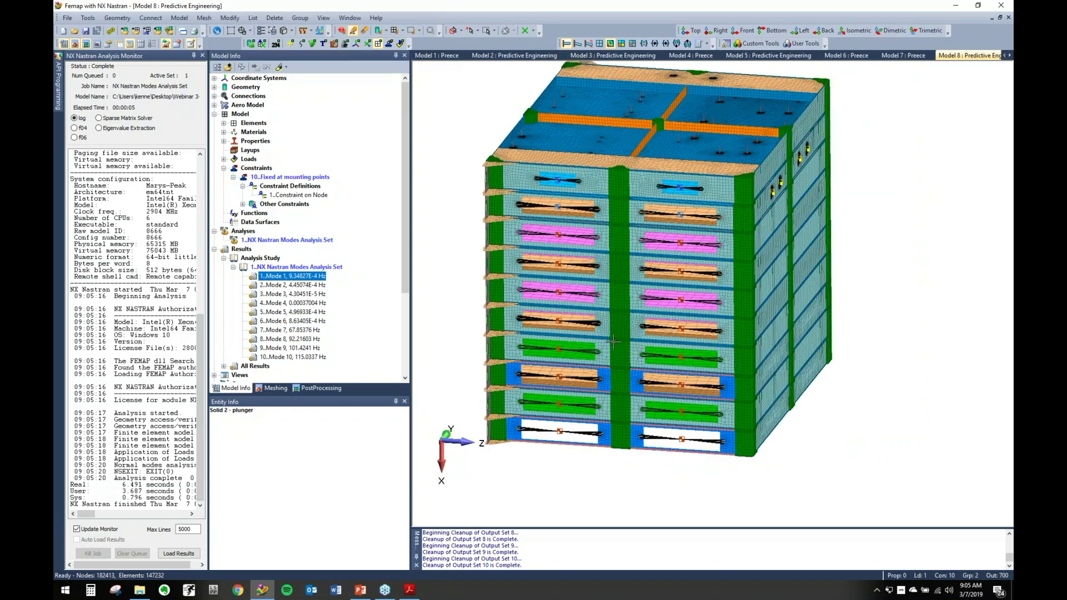
pyautogui.rightClick(299, 275)
pyautogui.click(326, 431)
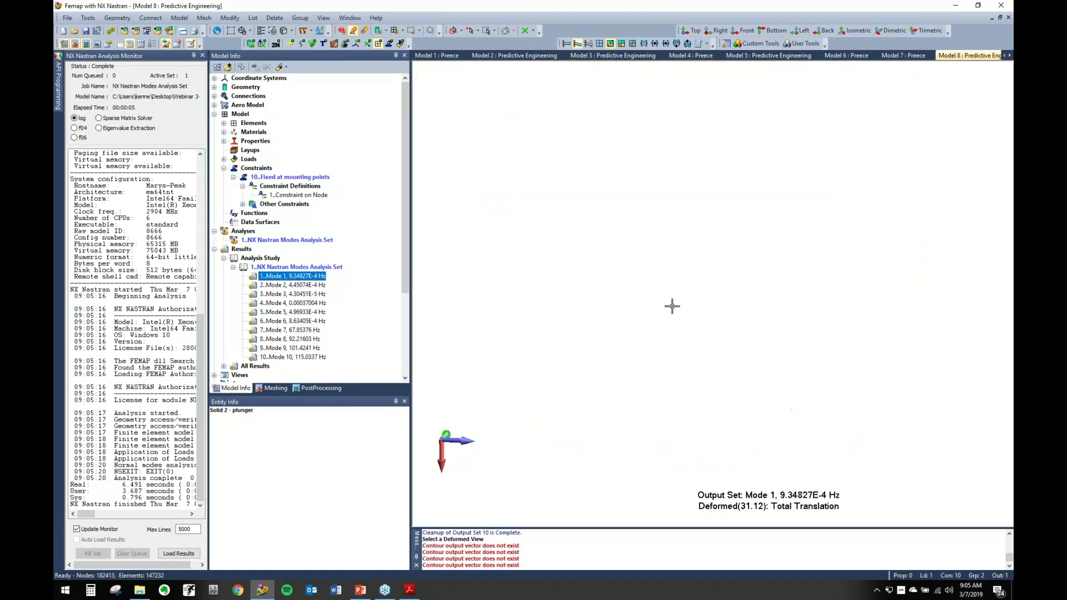
pyautogui.moveTo(637, 340); pyautogui.dragTo(643, 305, button='middle')
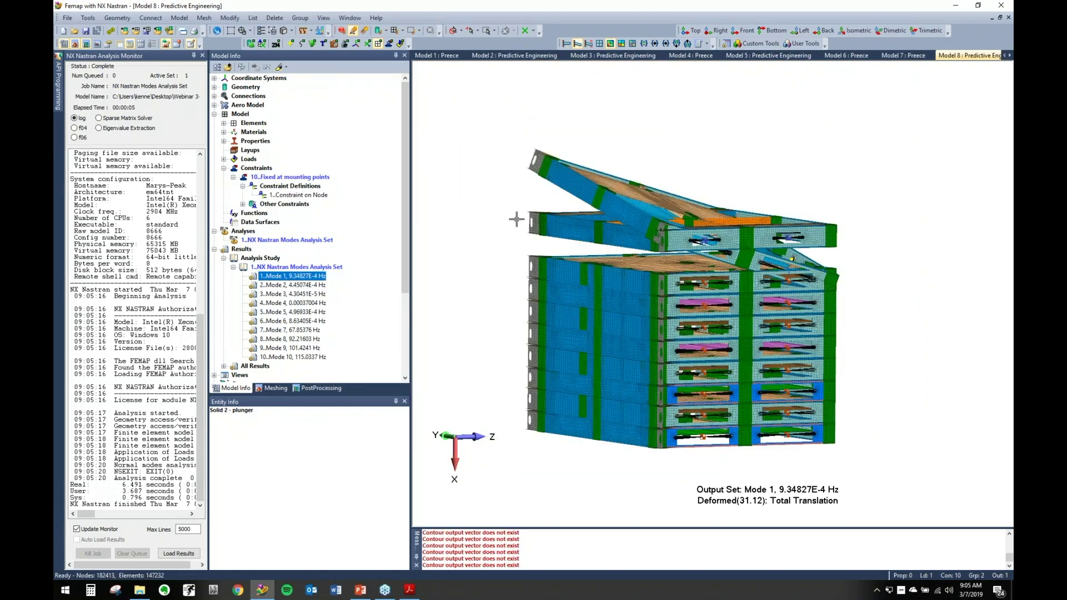
# Review the master requests and conditions of the modes analysis set in the analysis set manager.
pyautogui.rightClick(287, 240)
pyautogui.click(318, 249)
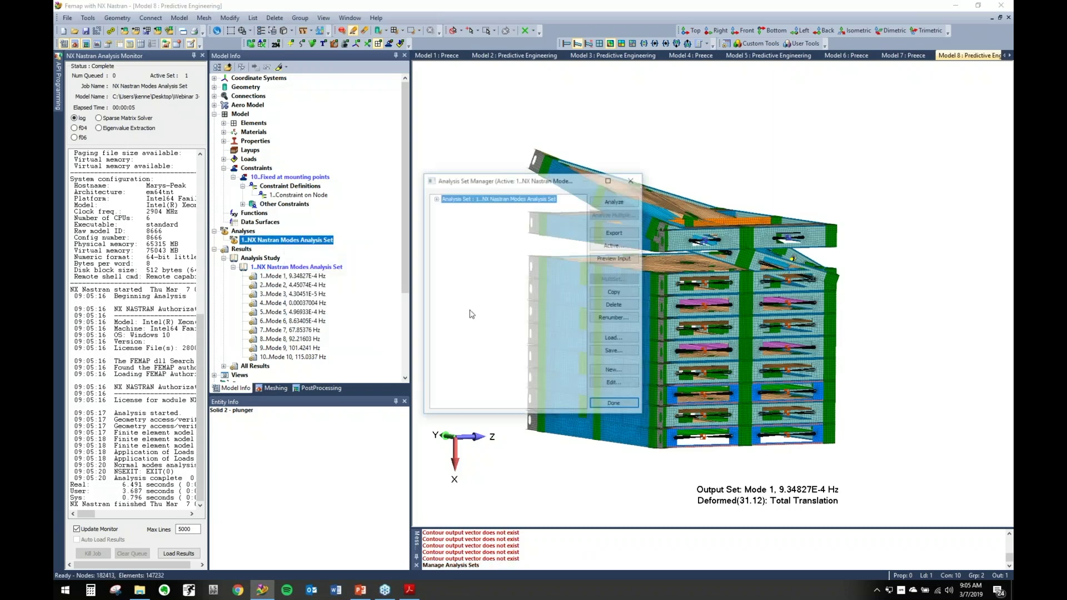
pyautogui.click(436, 199)
pyautogui.click(444, 237)
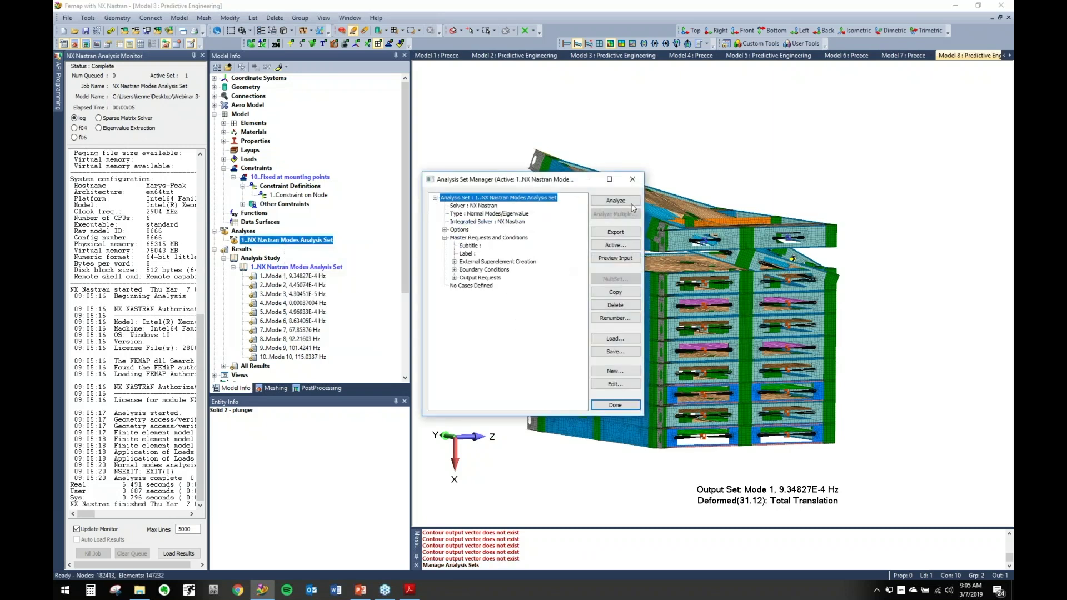
pyautogui.click(632, 179)
# Load group 2..S2 into the selection list and expand the list to show its entity types.
pyautogui.scroll(-4, 300, 279)
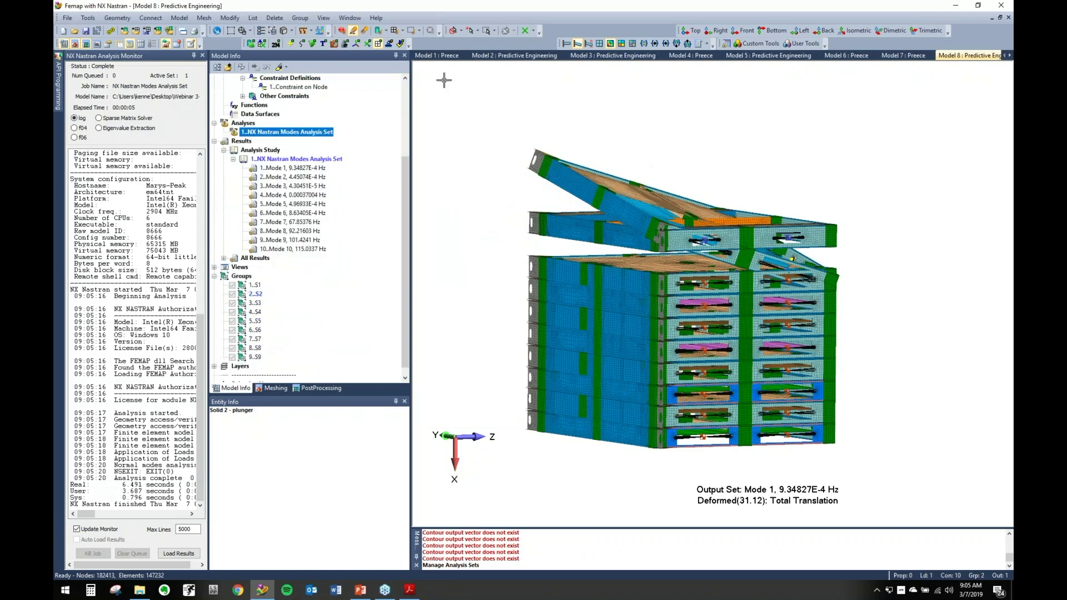
pyautogui.click(495, 31)
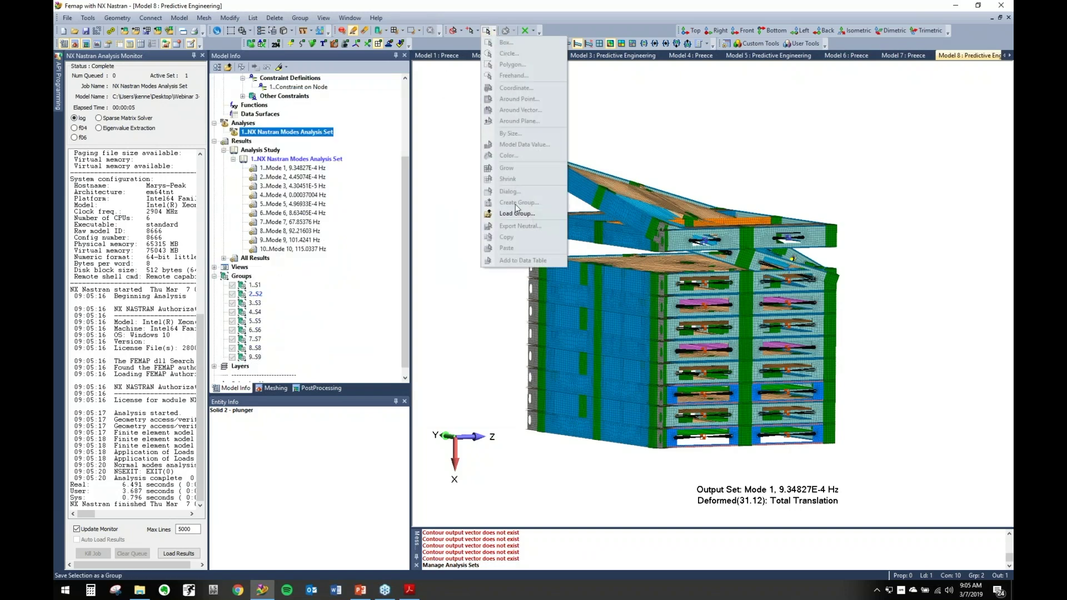
pyautogui.click(539, 215)
pyautogui.click(470, 521)
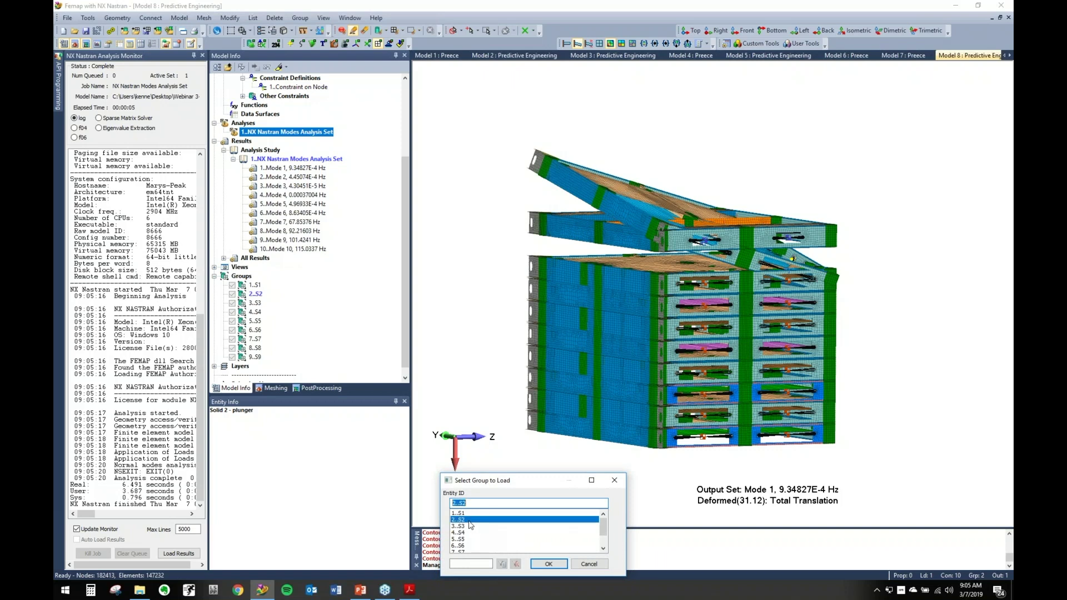
pyautogui.click(548, 563)
pyautogui.scroll(1, 259, 316)
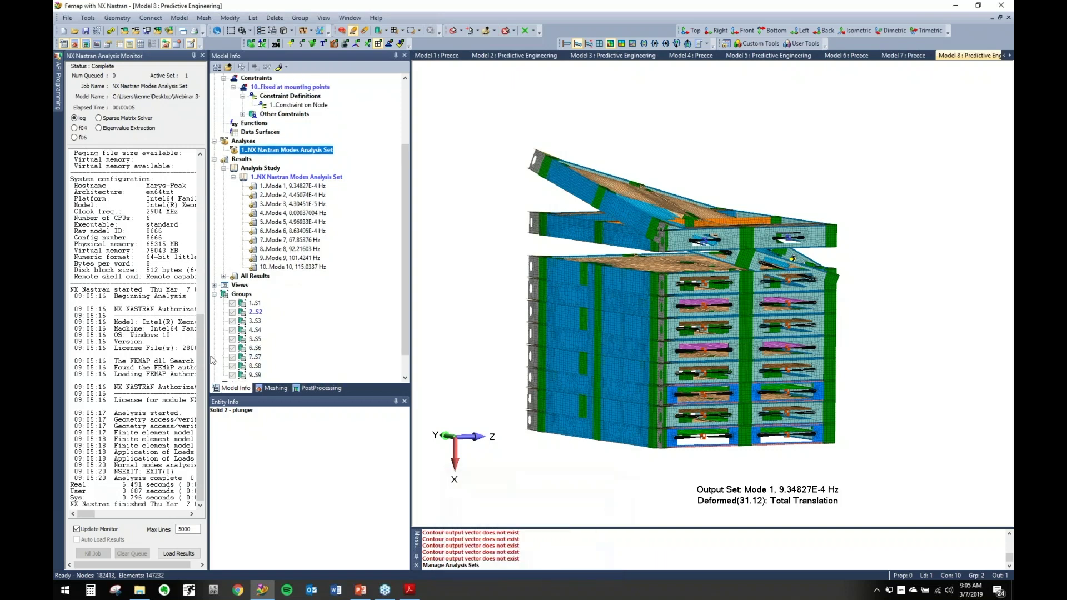
pyautogui.scroll(-1, 240, 376)
pyautogui.click(225, 375)
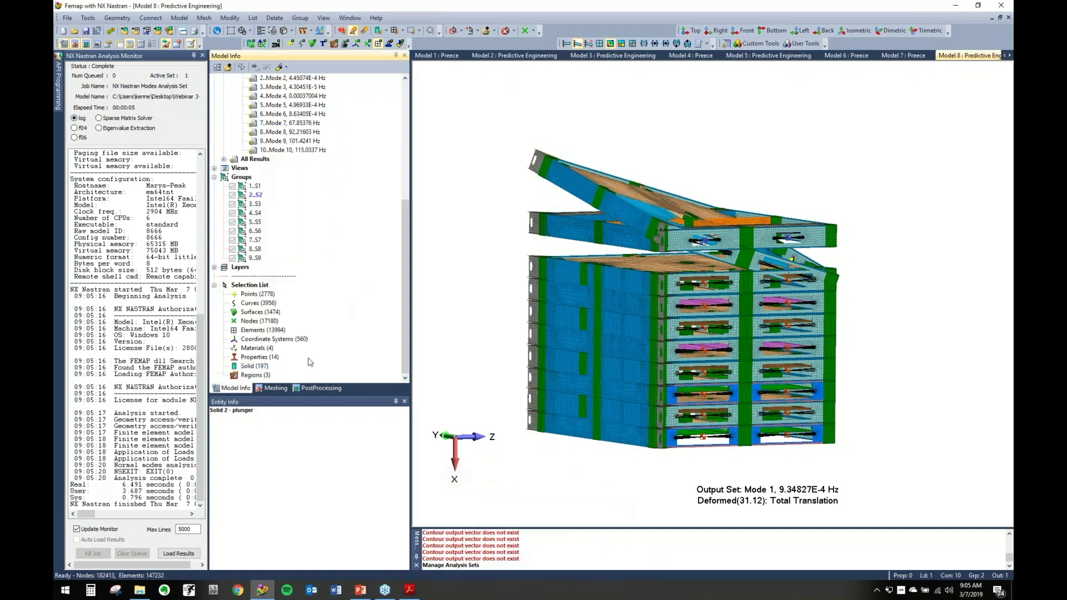
# Add the nodal constraints for all nodes in the model to group 2..S2.
pyautogui.scroll(1, 297, 328)
pyautogui.scroll(-1, 264, 336)
pyautogui.scroll(2, 294, 297)
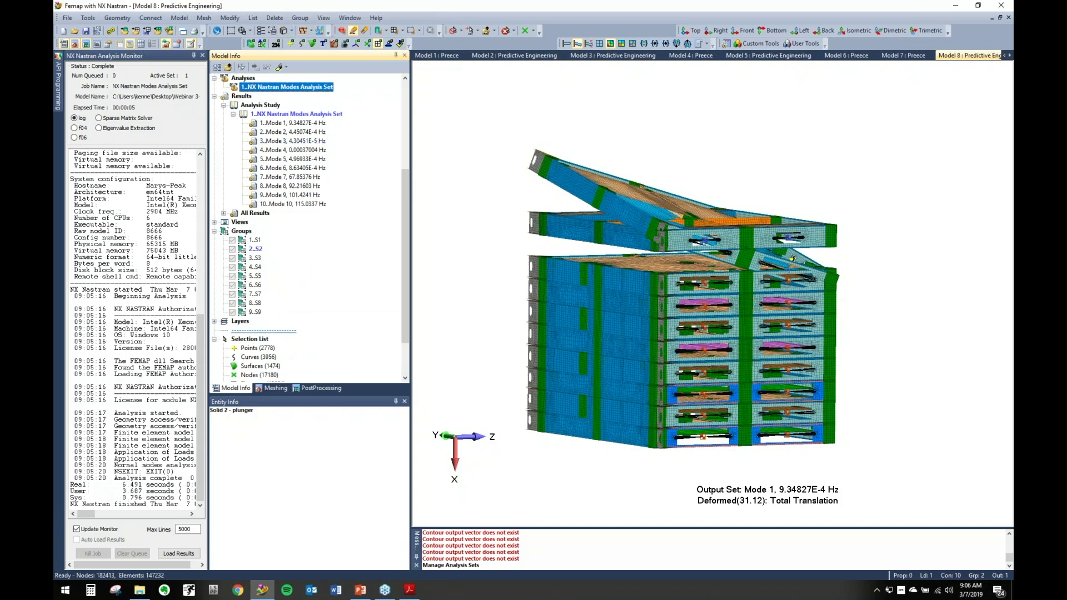
pyautogui.rightClick(255, 249)
pyautogui.click(254, 250)
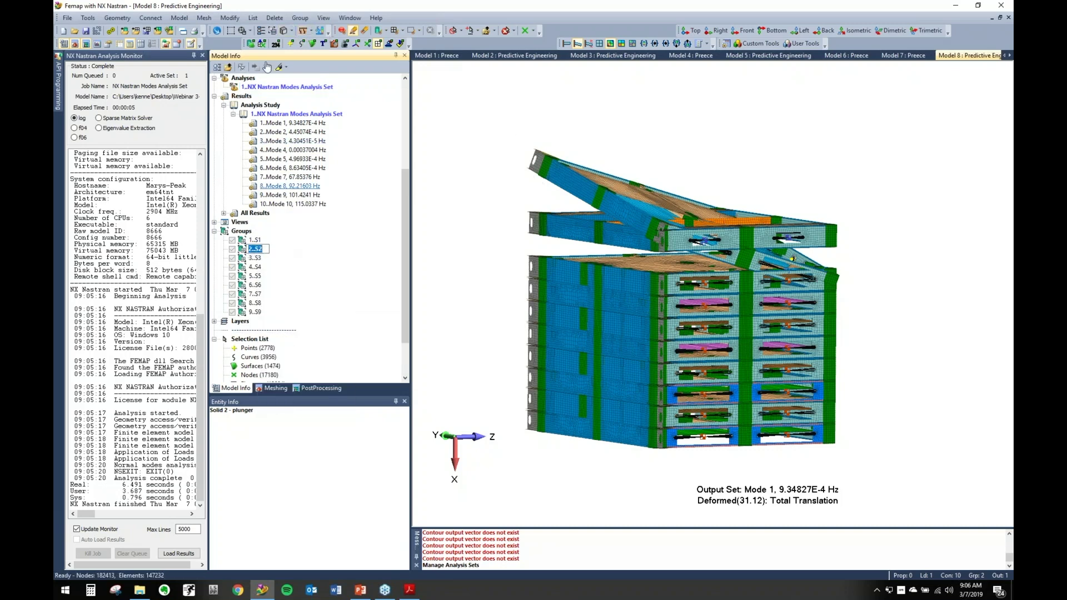
pyautogui.click(299, 18)
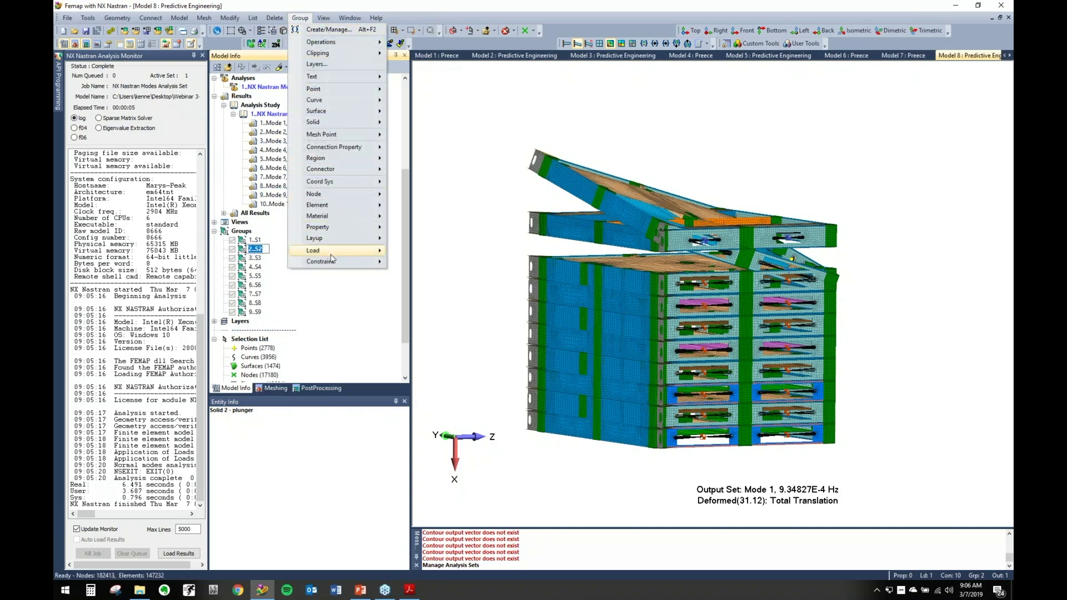
pyautogui.moveTo(377, 262)
pyautogui.click(403, 267)
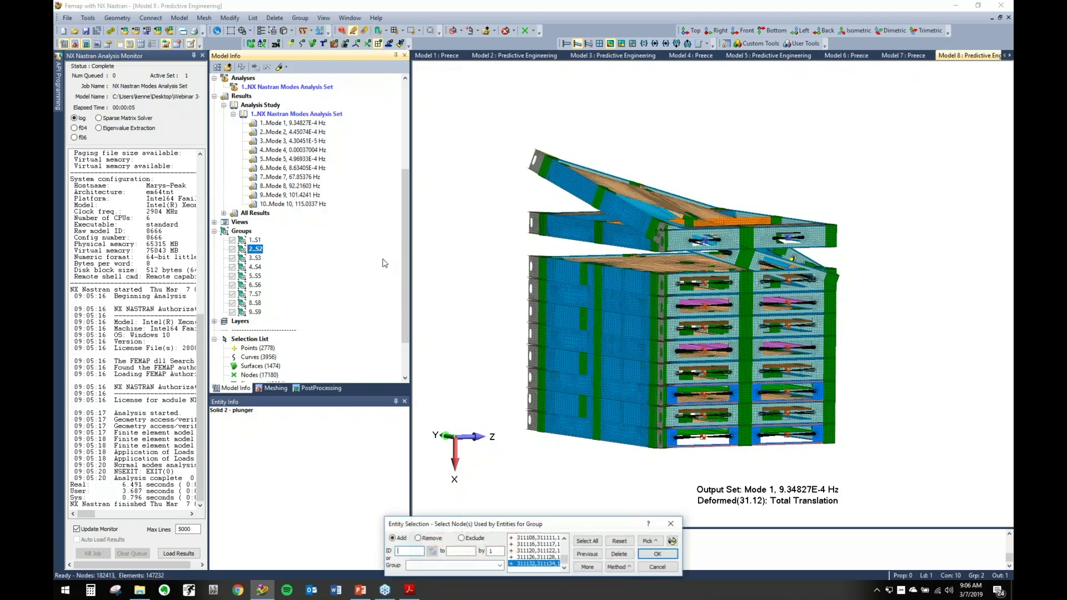
pyautogui.click(658, 554)
# Return the model to its undeformed view and rerun the NX Nastran modes analysis set.
pyautogui.scroll(1, 250, 303)
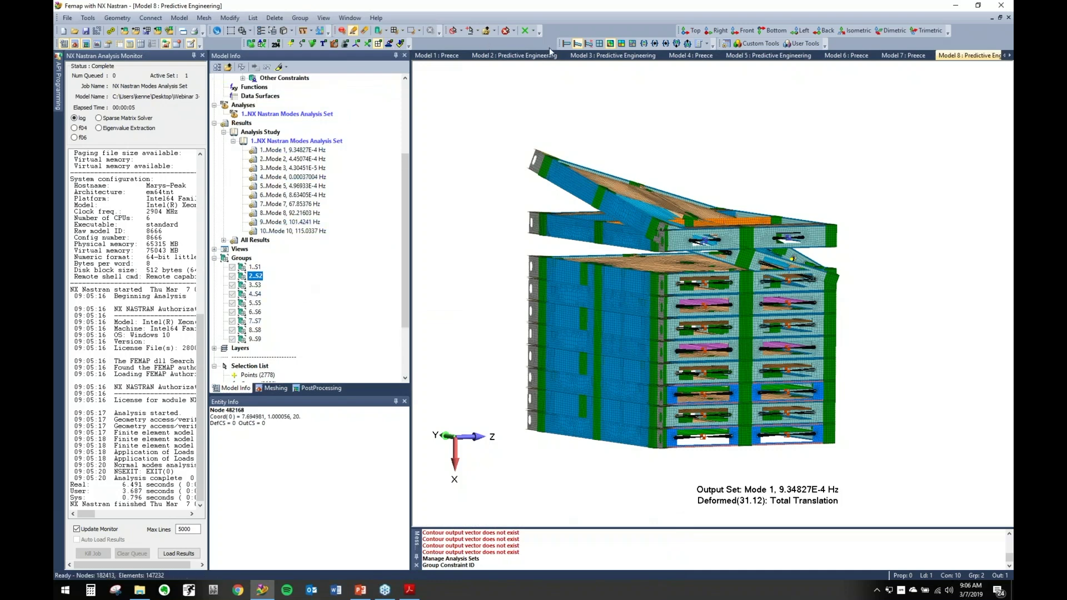
pyautogui.click(565, 44)
pyautogui.rightClick(261, 114)
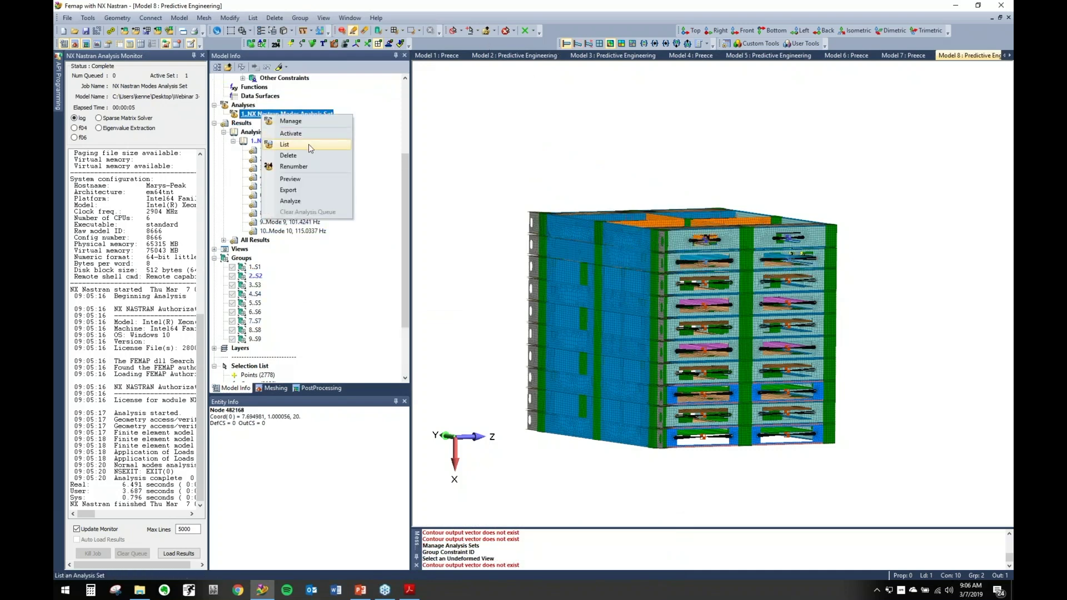
pyautogui.click(300, 201)
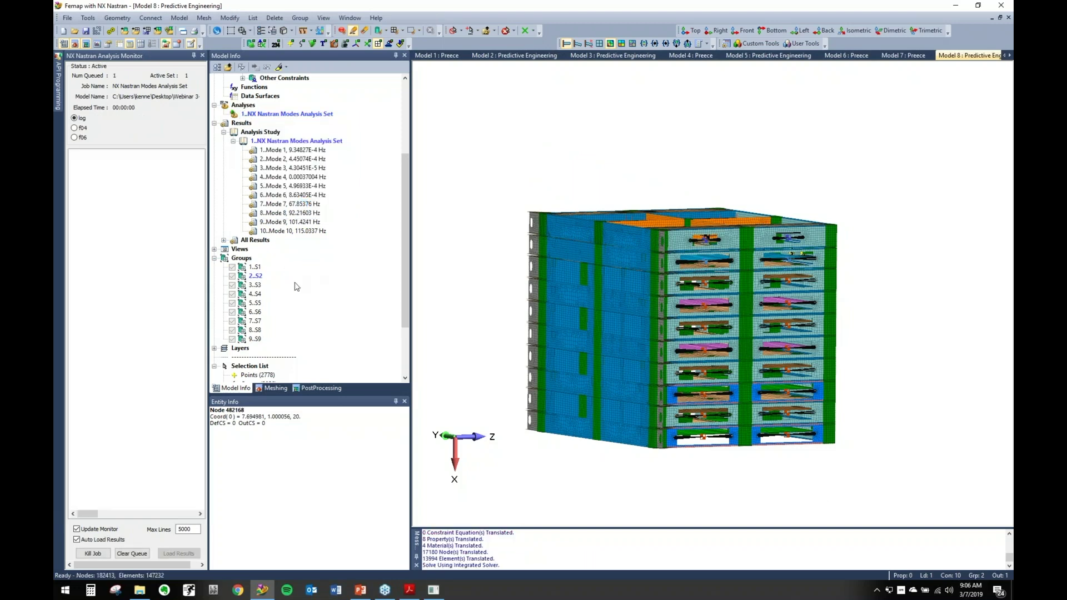
# Load group 2..S2 into the selection list again to check which entity types it contains.
pyautogui.scroll(1, 296, 269)
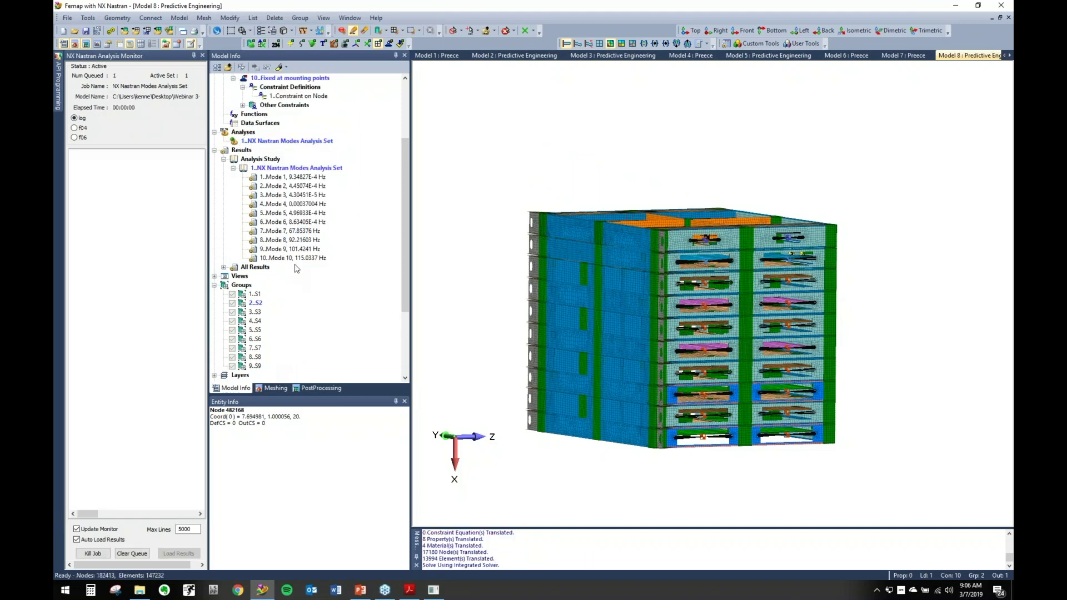
pyautogui.click(487, 30)
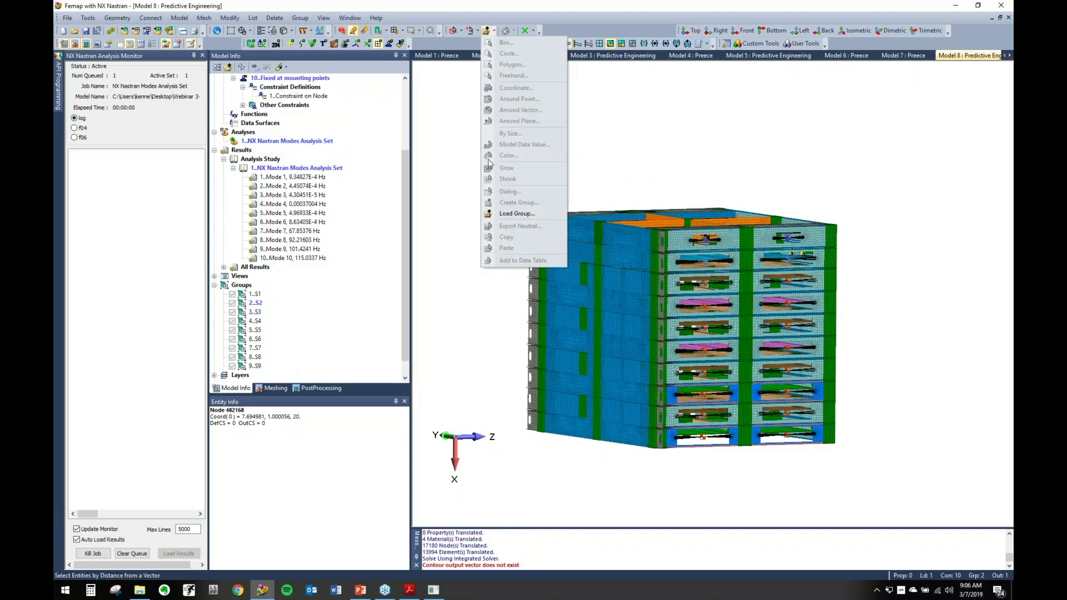
pyautogui.click(522, 214)
pyautogui.click(543, 546)
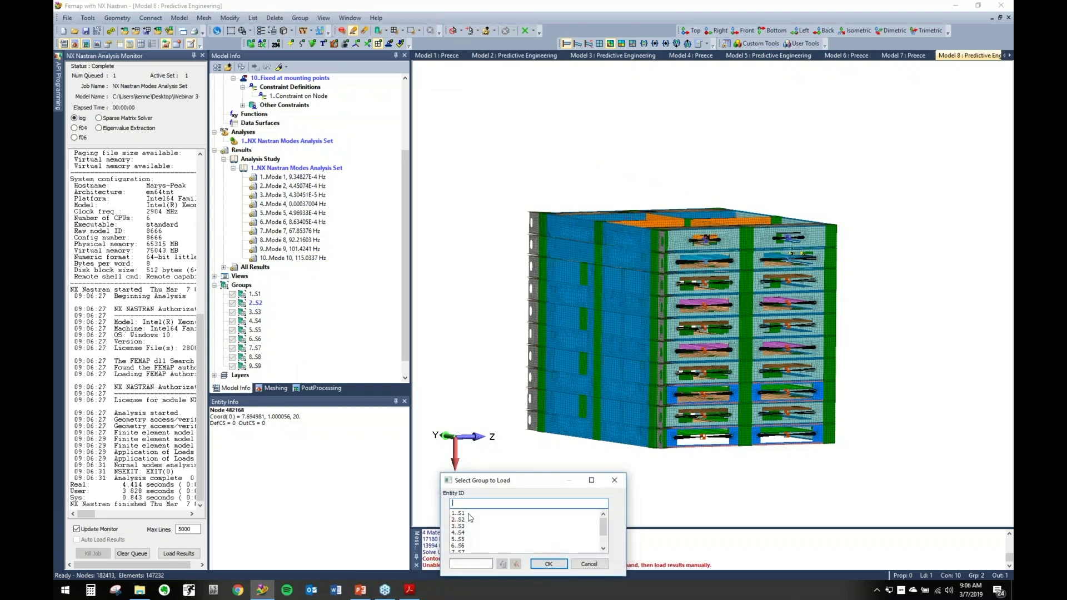
pyautogui.click(459, 520)
pyautogui.click(548, 564)
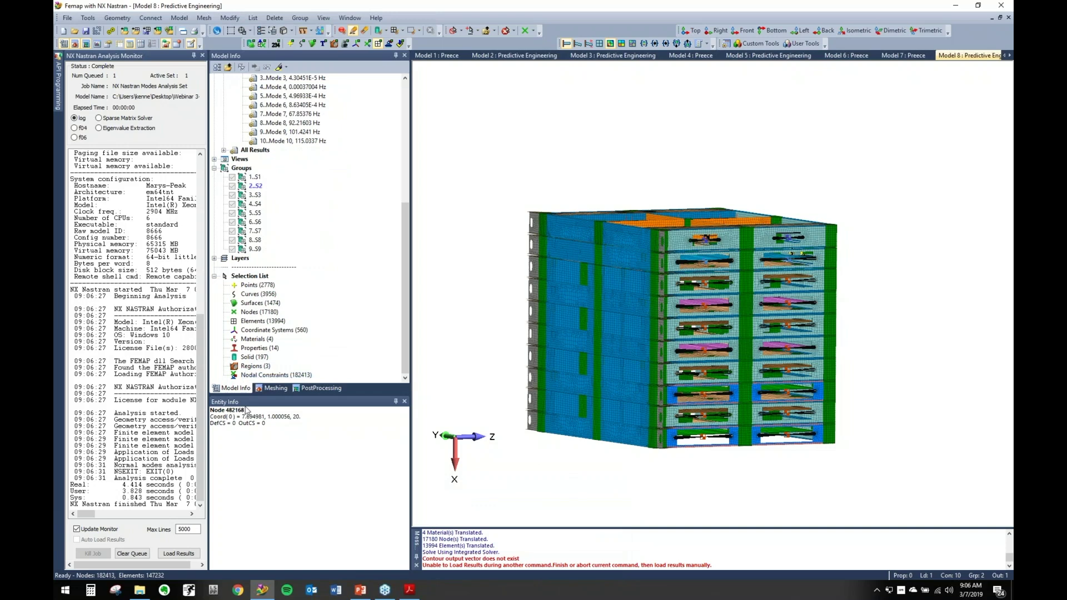
# Load the rerun's results, expand the second modes analysis study and activate its Mode 1.
pyautogui.click(178, 554)
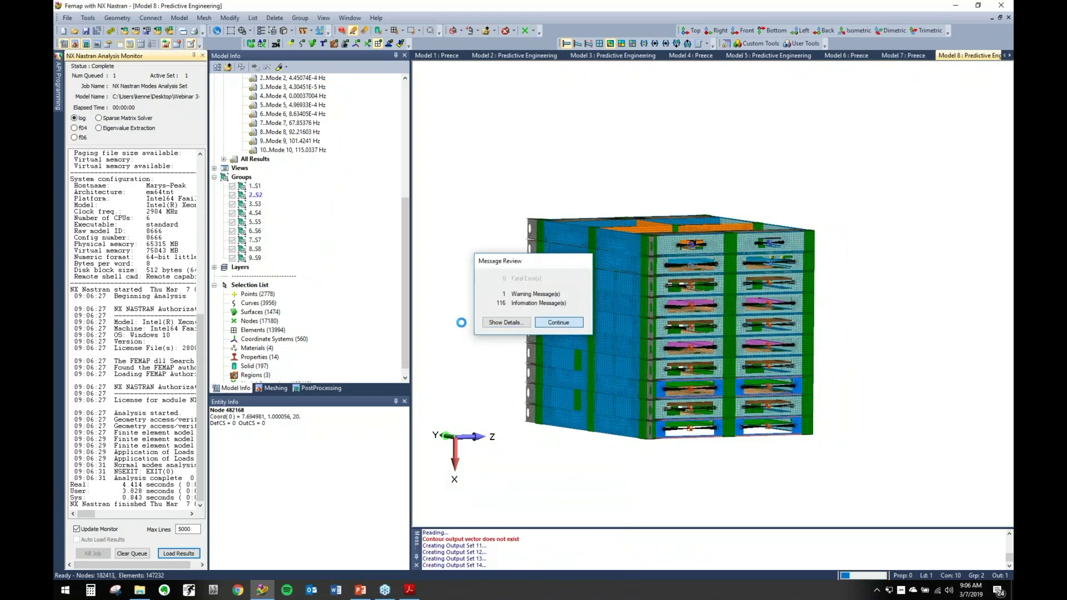
pyautogui.click(559, 323)
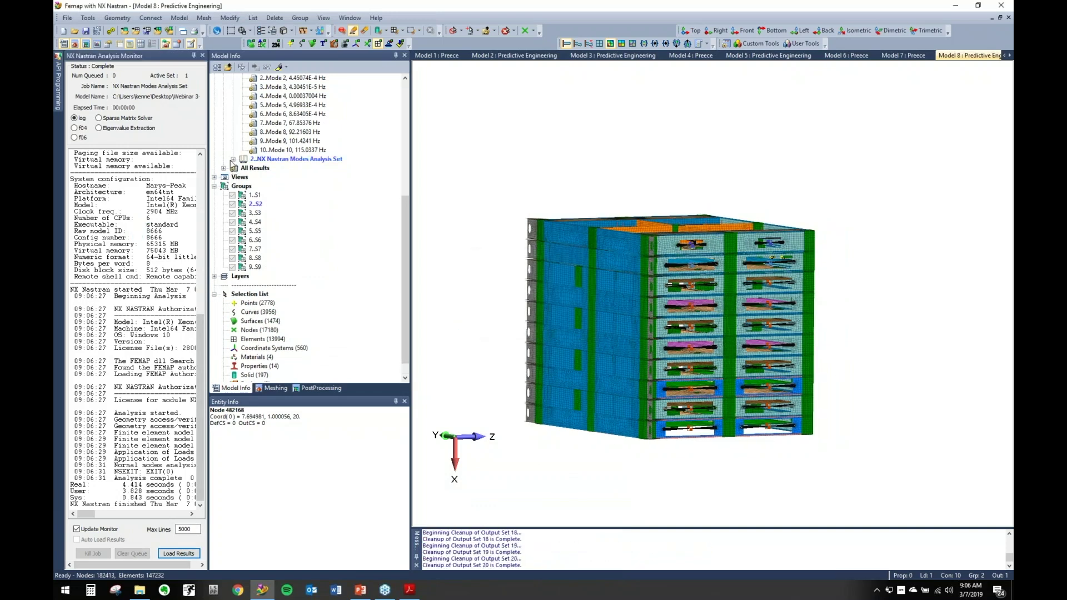
pyautogui.click(232, 159)
pyautogui.click(308, 168)
# Display the deformed shape of Mode 1 from the second study without contours and view the whole stack.
pyautogui.scroll(1, 312, 193)
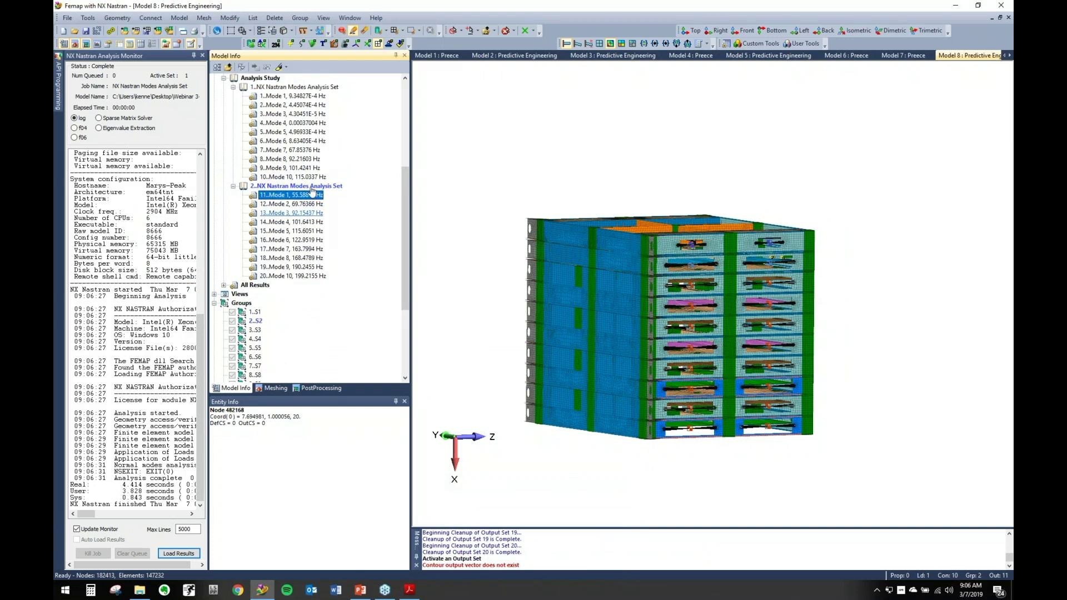
pyautogui.rightClick(312, 200)
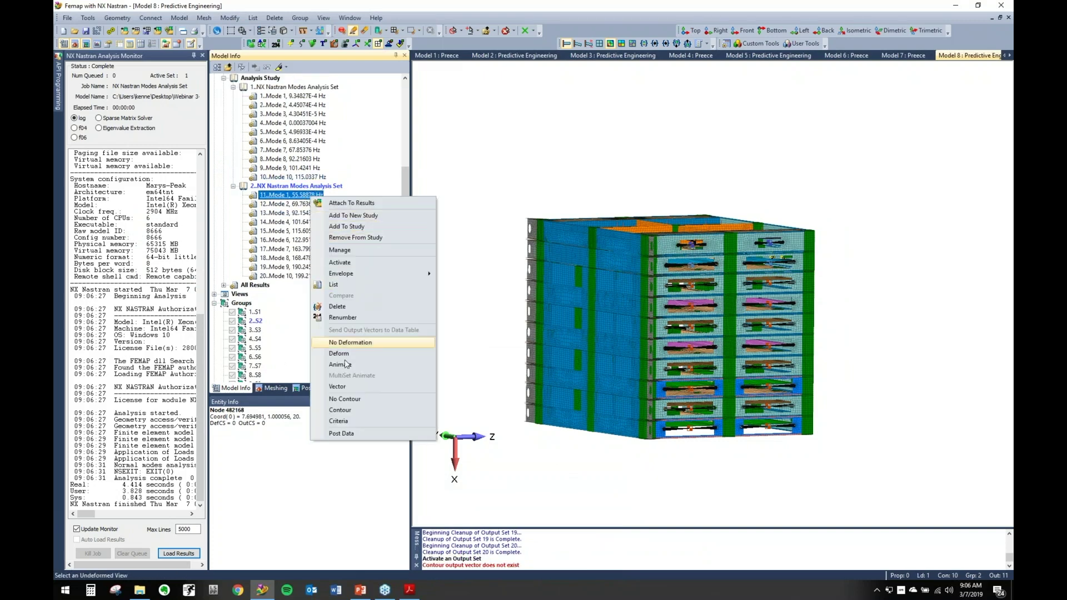
pyautogui.click(422, 352)
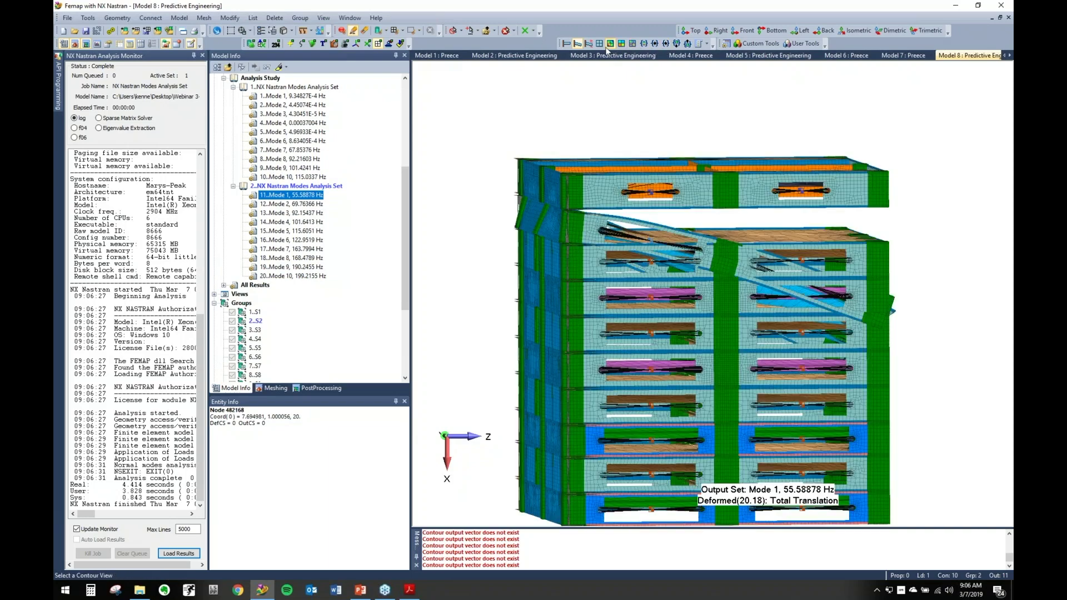
pyautogui.click(608, 47)
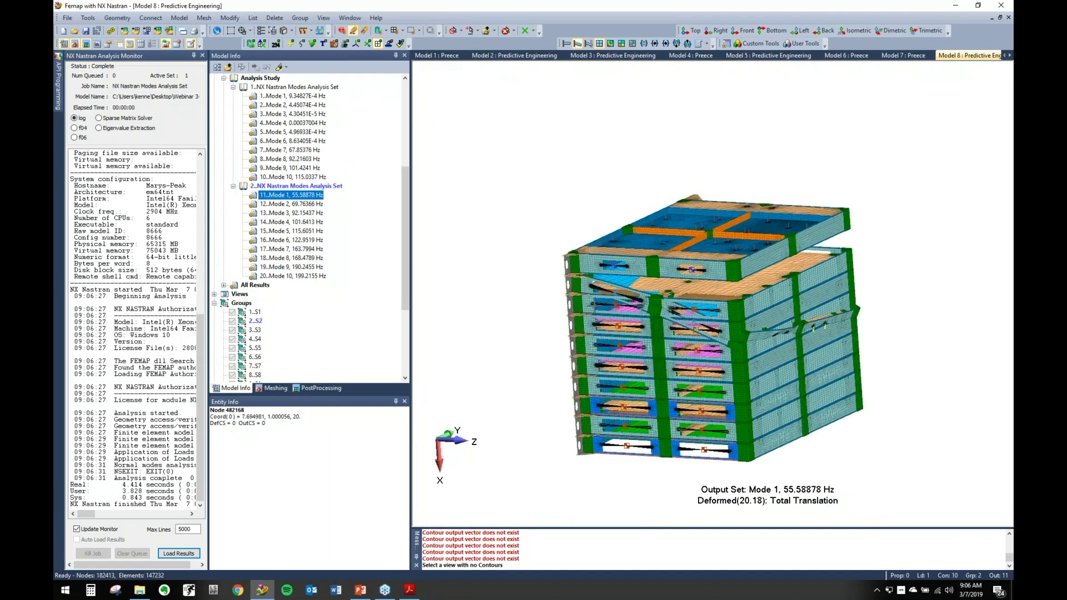
pyautogui.moveTo(594, 305); pyautogui.dragTo(702, 234, button='middle')
pyautogui.scroll(-3, 703, 233)
pyautogui.keyDown('ctrl'); pyautogui.moveTo(676, 340); pyautogui.dragTo(654, 279, button='middle'); pyautogui.keyUp('ctrl')
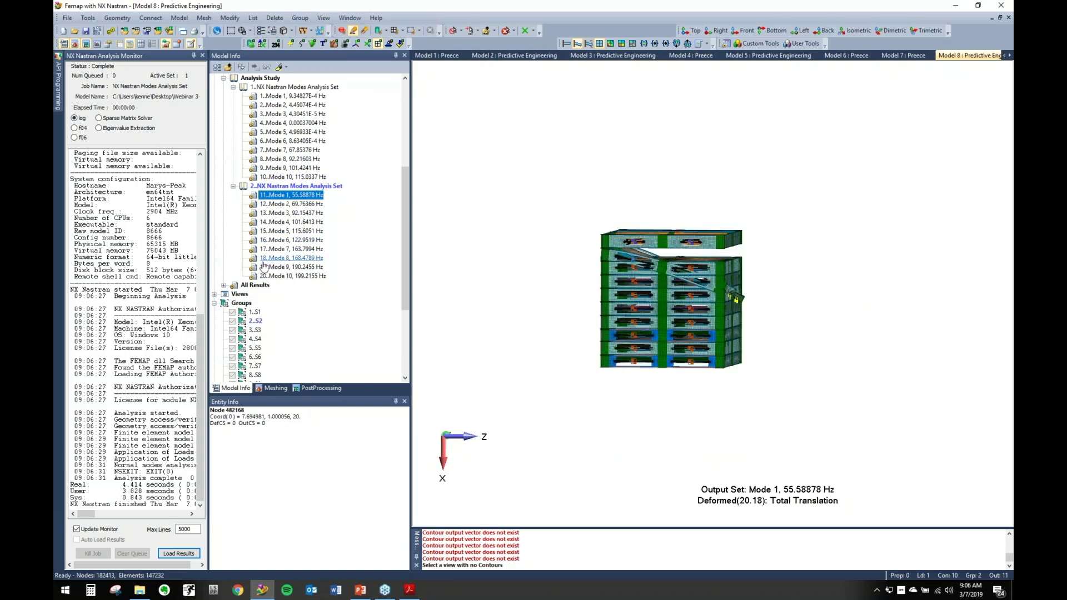
# Edit the modes analysis set and go through its option pages to the NASTRAN output requests.
pyautogui.scroll(5, 303, 309)
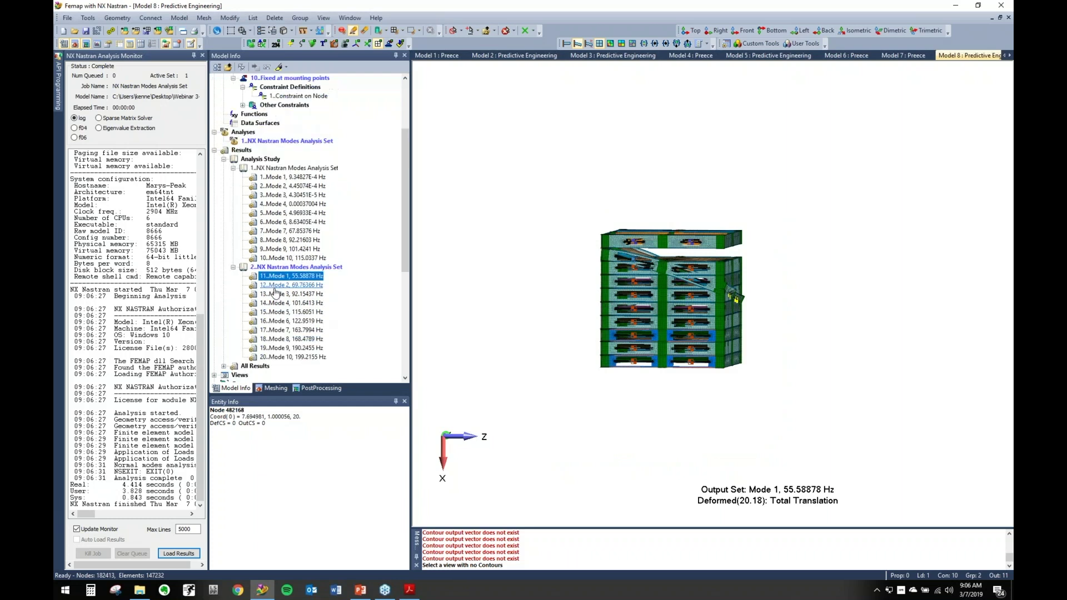
pyautogui.rightClick(293, 195)
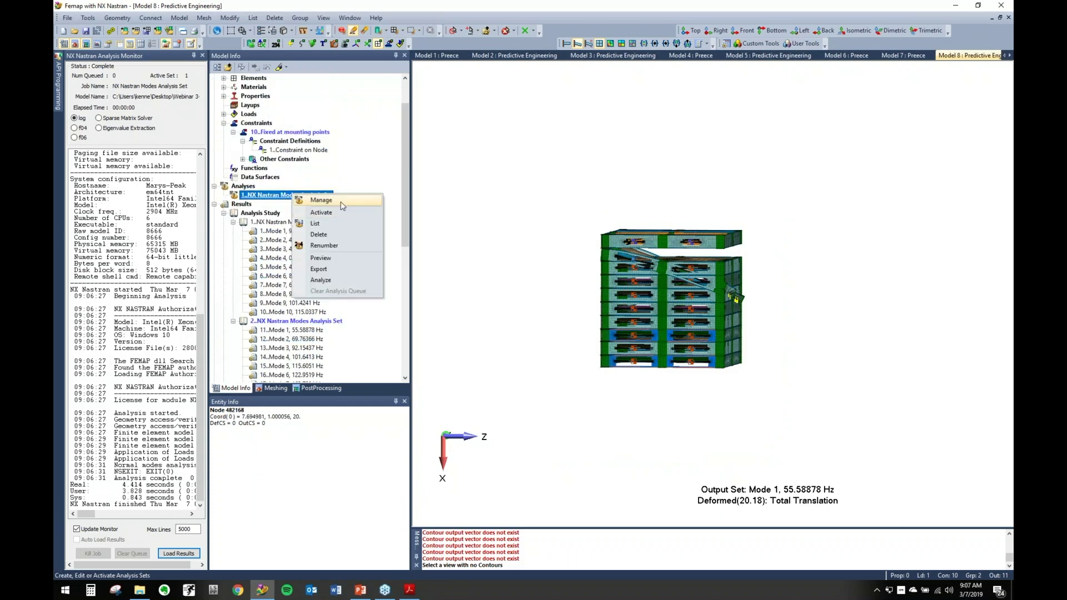
pyautogui.click(322, 200)
pyautogui.click(620, 389)
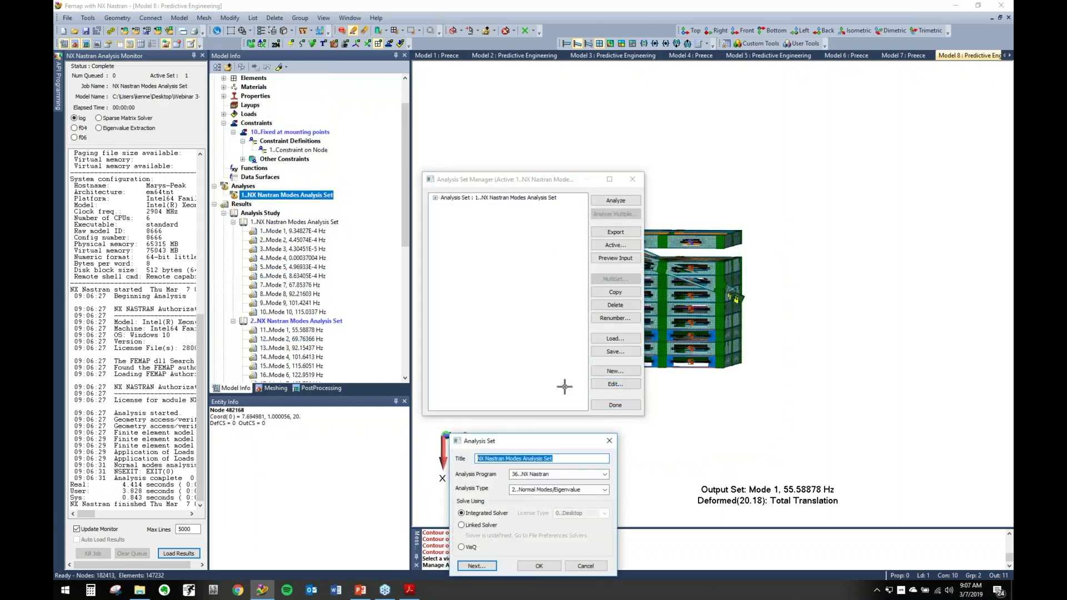
pyautogui.press('Return')
pyautogui.press('Return')
pyautogui.press('Return')
pyautogui.press('Return')
pyautogui.press('Return')
pyautogui.press('Return')
pyautogui.press('Return')
pyautogui.press('Return')
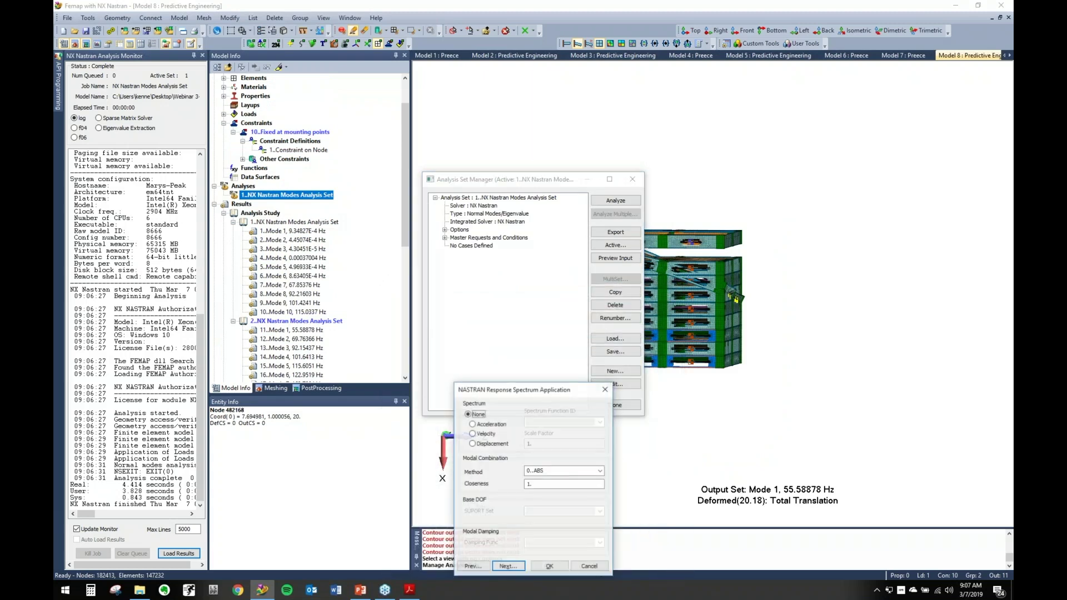
pyautogui.click(504, 565)
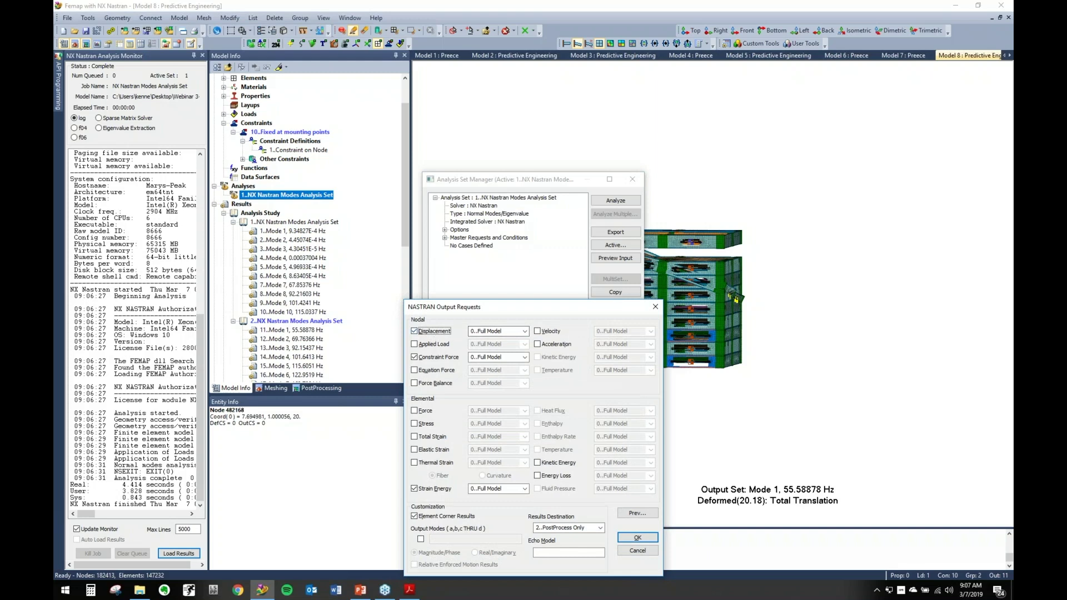
# Review the groups available for limiting displacement output, and leave the output requests and analysis set manager without changes.
pyautogui.click(523, 331)
pyautogui.moveTo(571, 311); pyautogui.dragTo(669, 271)
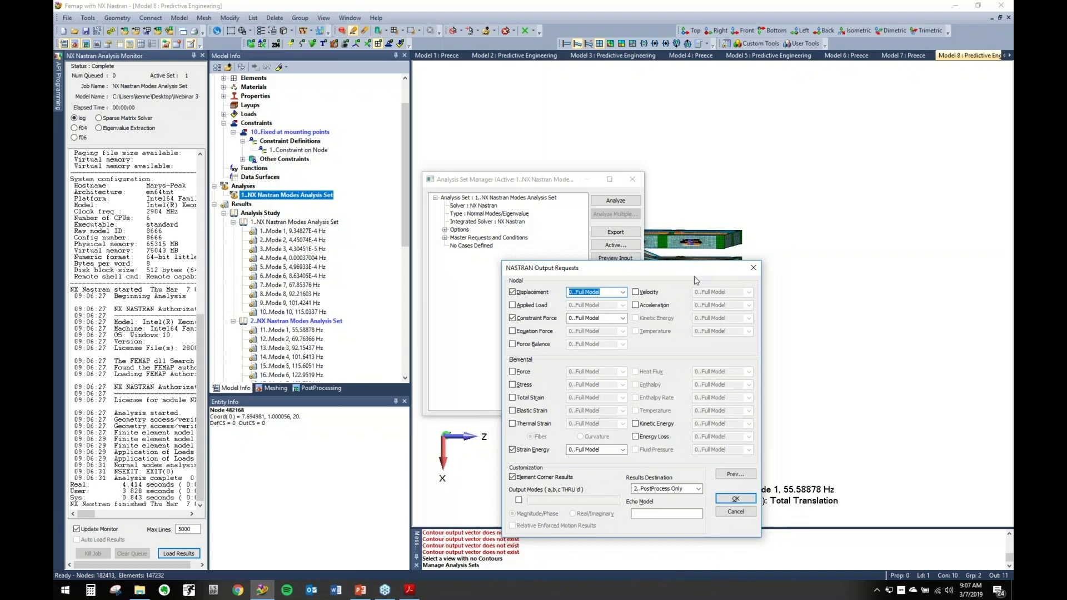
pyautogui.moveTo(602, 273); pyautogui.dragTo(382, 272)
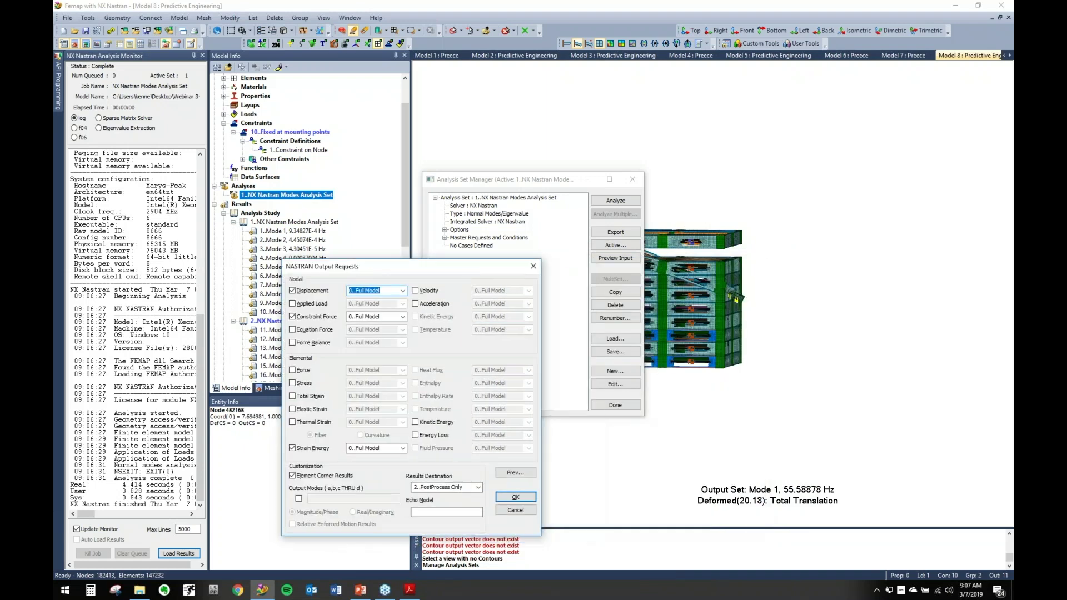
pyautogui.click(403, 292)
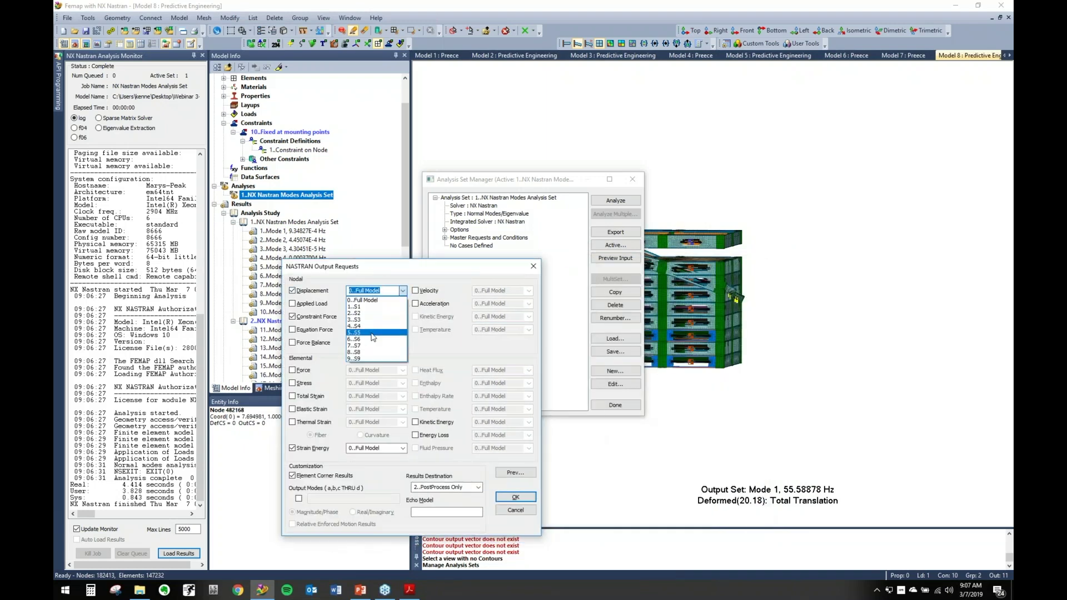
pyautogui.click(395, 278)
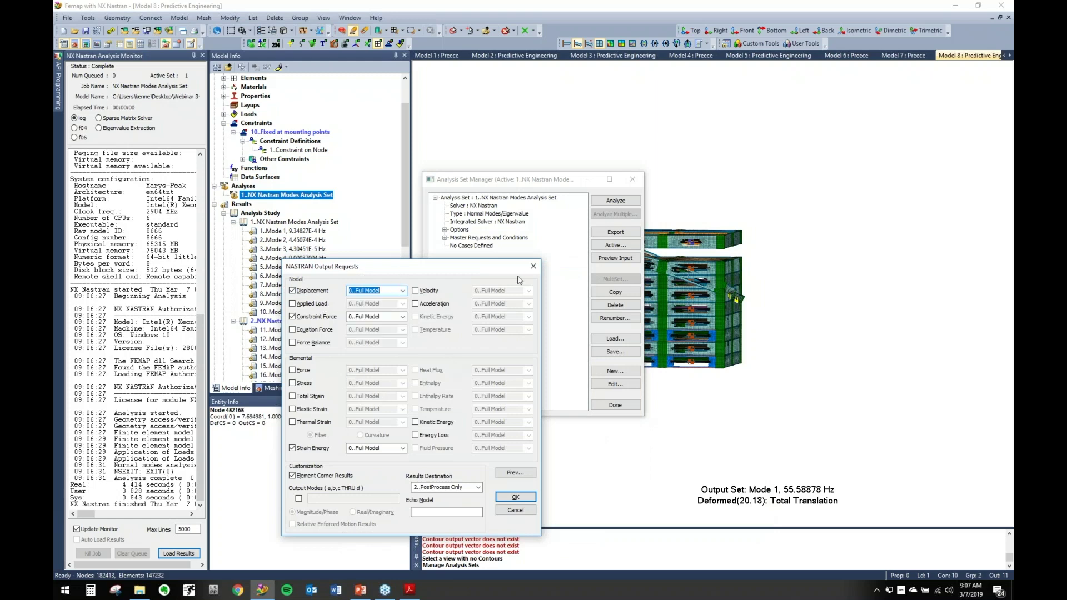
pyautogui.click(533, 268)
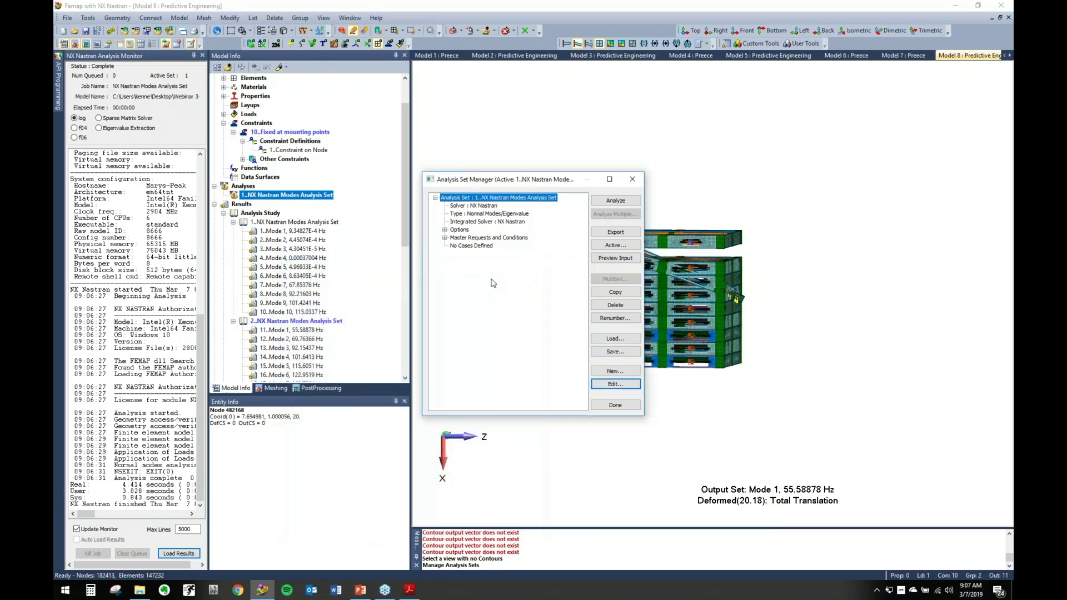
pyautogui.click(638, 181)
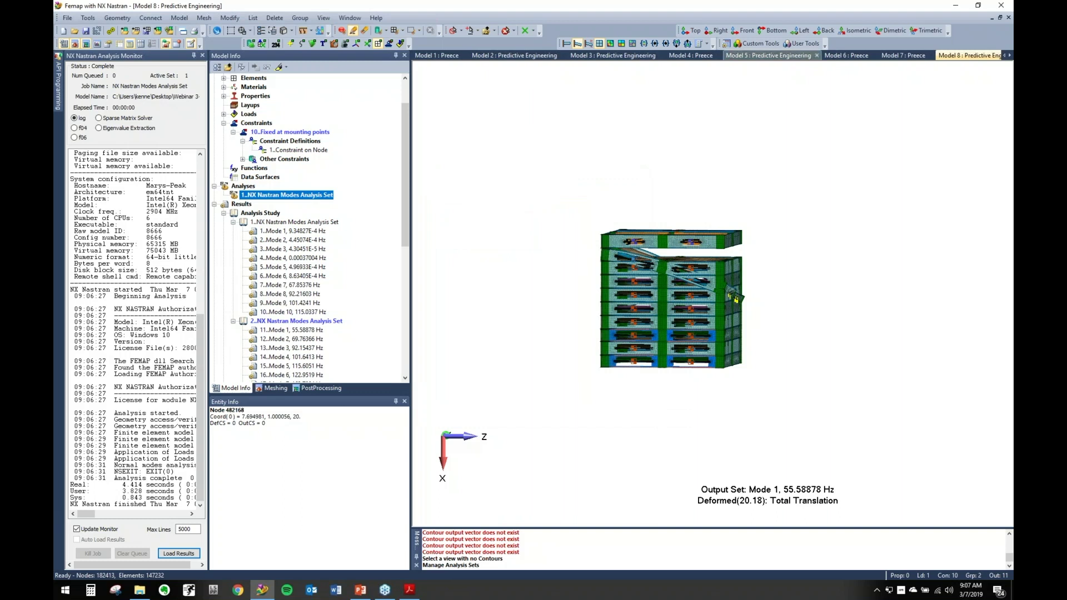
# Switch to Model 9 and examine its von Mises stress contour up close around the high-stress connection points.
pyautogui.click(1010, 55)
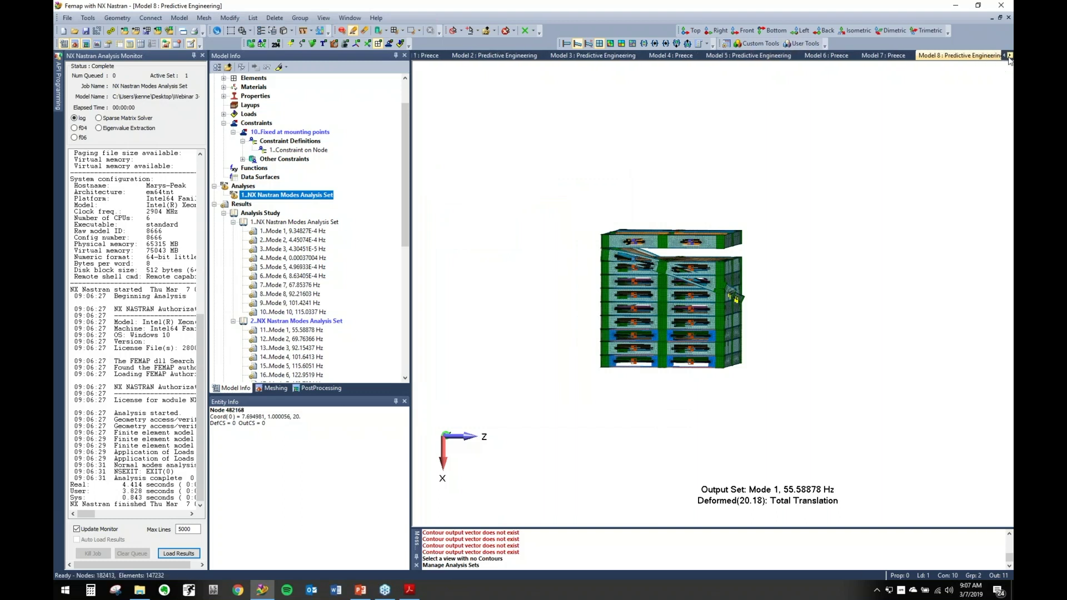
pyautogui.click(947, 56)
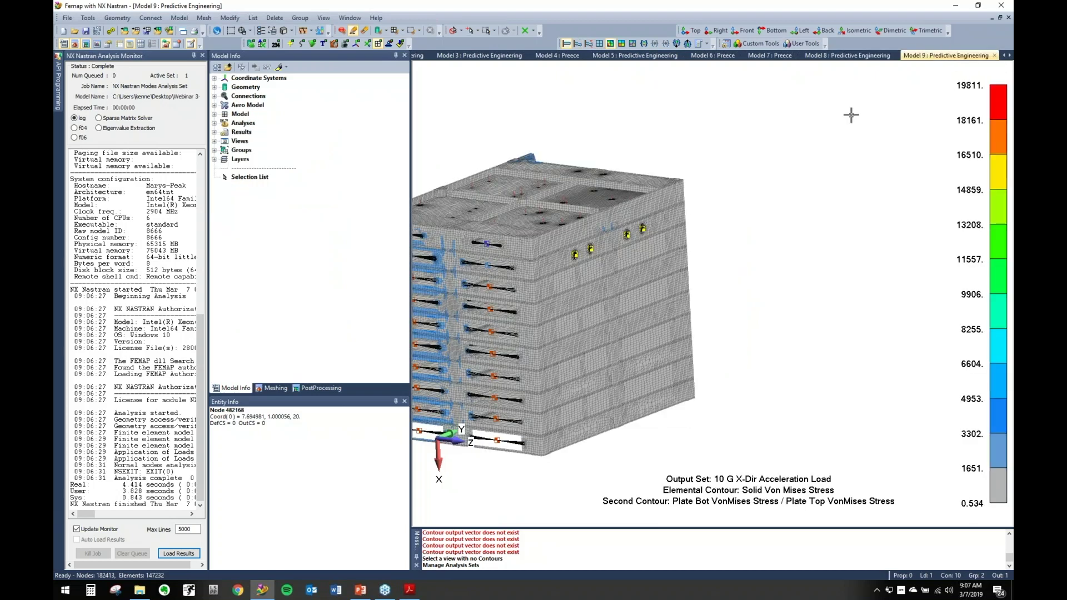
pyautogui.moveTo(706, 291)
pyautogui.mouseDown(button='middle')
pyautogui.moveTo(671, 294)
pyautogui.moveTo(706, 281)
pyautogui.mouseUp(button='middle')
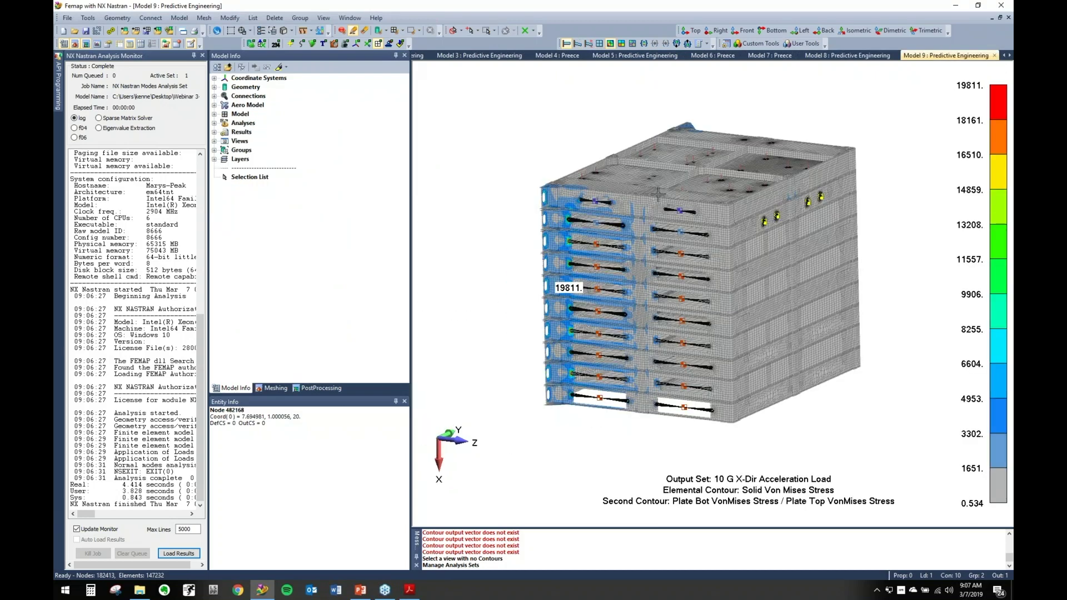
pyautogui.moveTo(669, 248); pyautogui.dragTo(645, 247, button='middle')
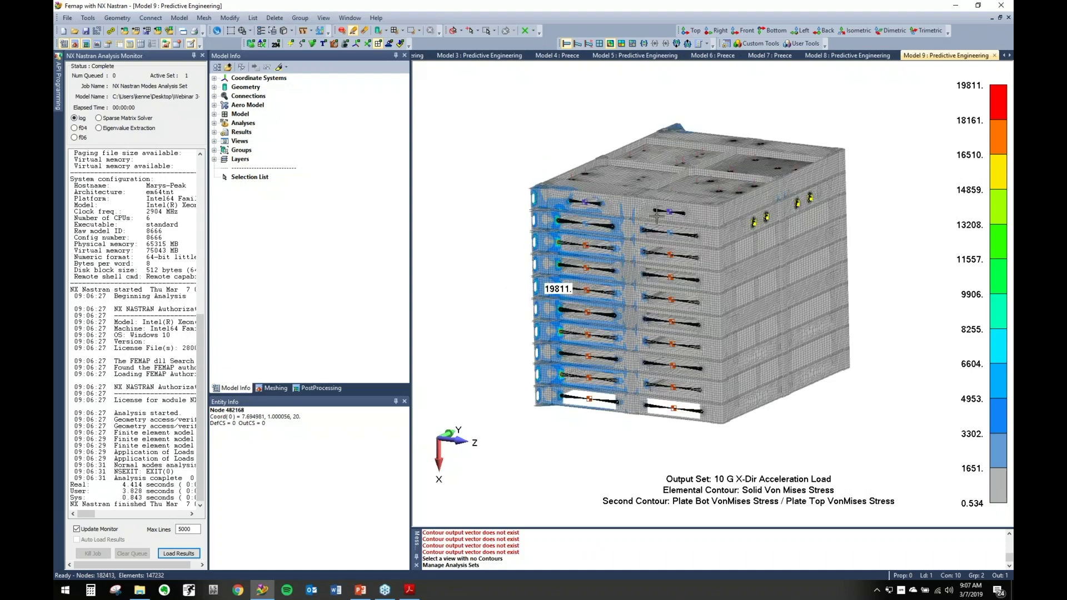
pyautogui.keyDown('ctrl'); pyautogui.moveTo(622, 248); pyautogui.dragTo(644, 229, button='middle'); pyautogui.keyUp('ctrl')
pyautogui.moveTo(644, 229); pyautogui.dragTo(677, 387, button='middle')
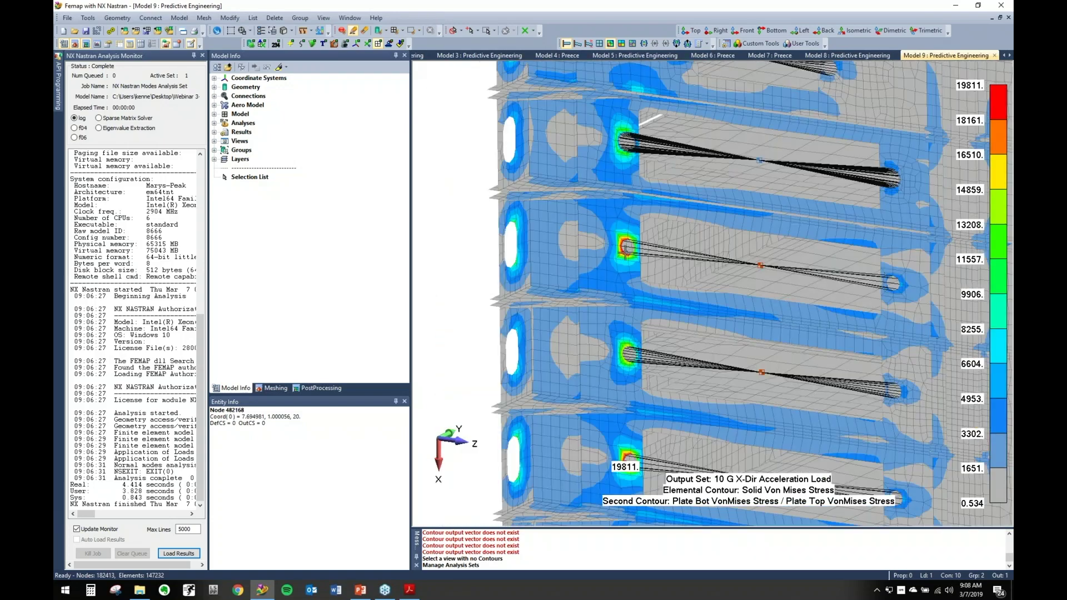
pyautogui.keyDown('ctrl'); pyautogui.moveTo(636, 258); pyautogui.dragTo(586, 270, button='middle'); pyautogui.keyUp('ctrl')
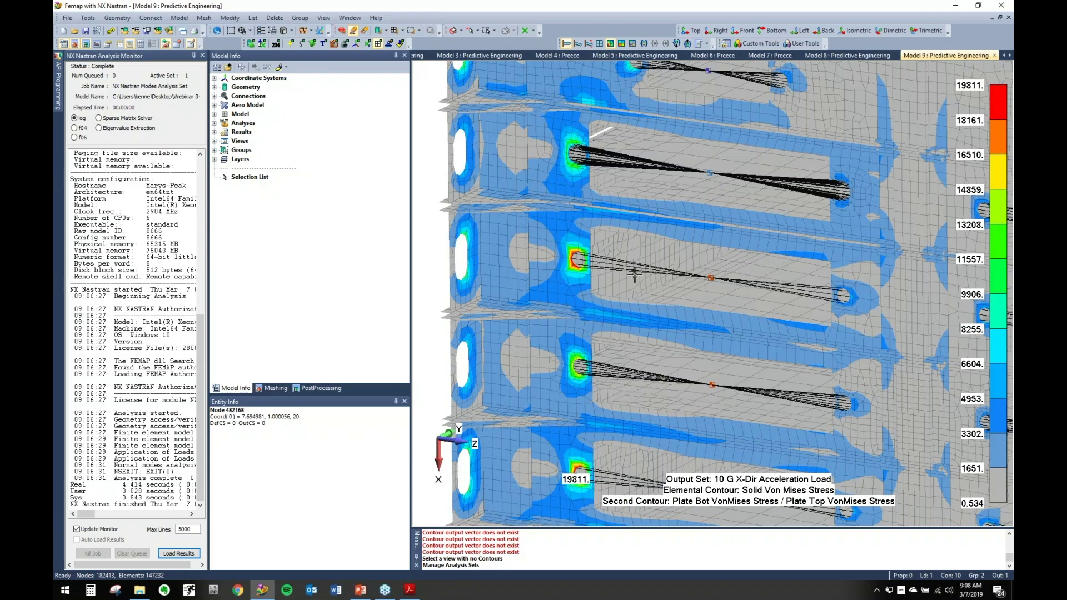
# Create a new group titled RBE in Model 9.
pyautogui.scroll(-5, 634, 274)
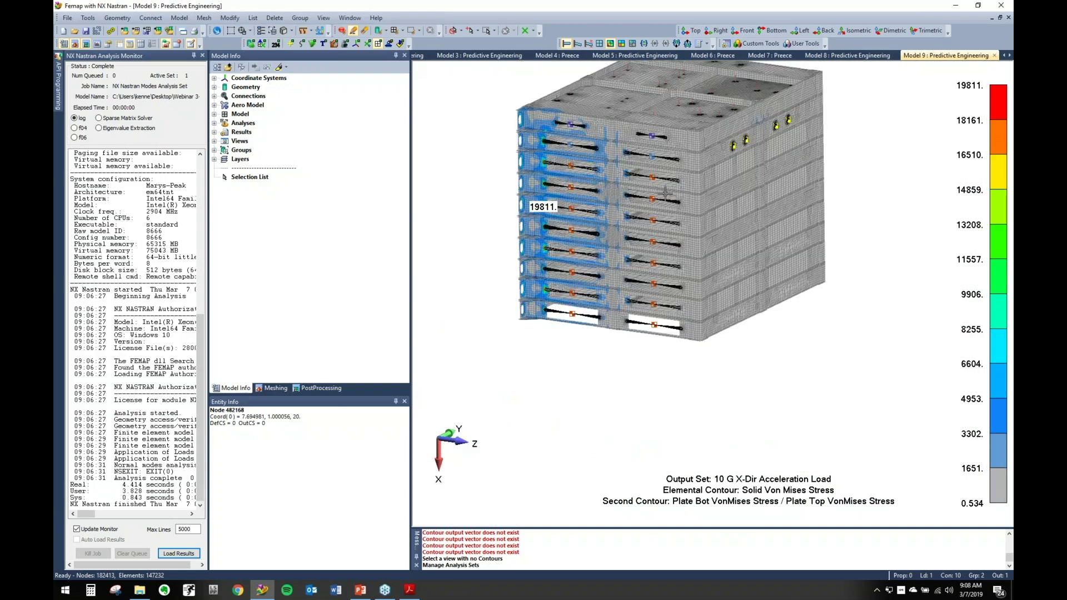
pyautogui.scroll(3, 666, 192)
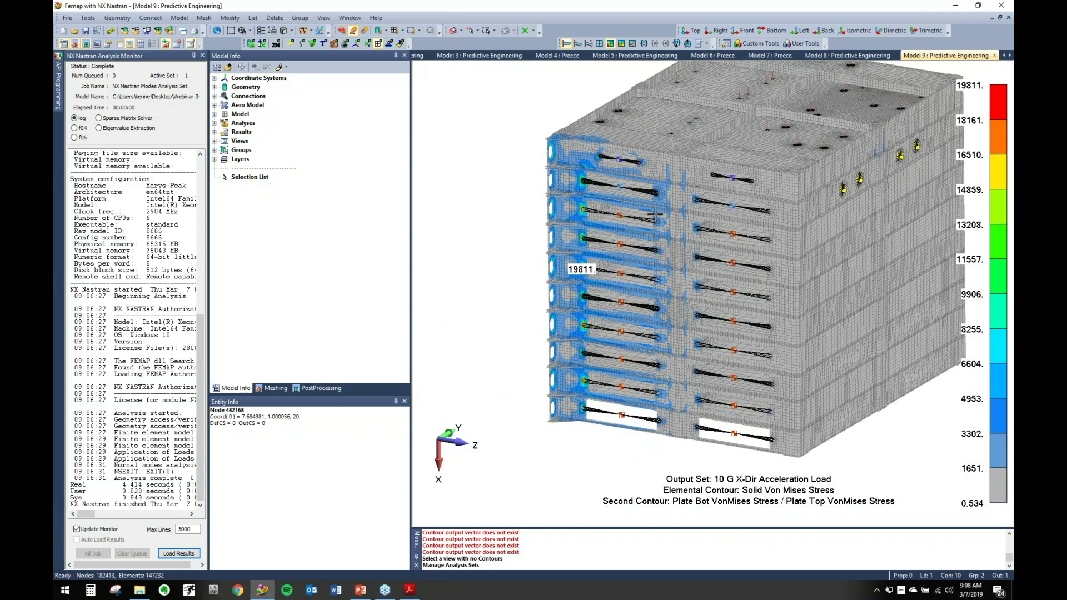
pyautogui.moveTo(655, 214); pyautogui.dragTo(661, 205, button='middle')
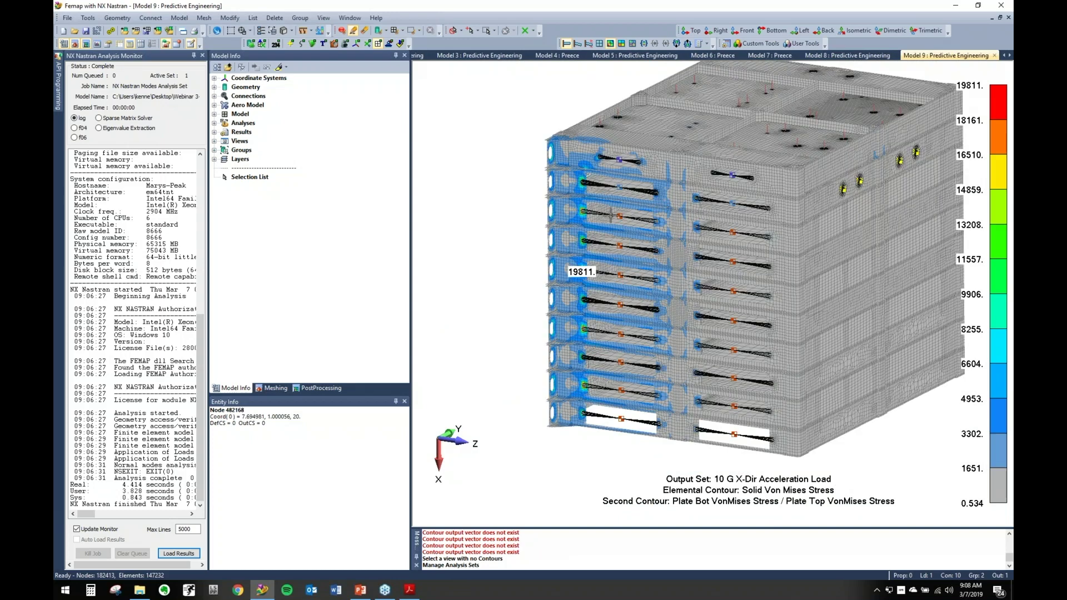
pyautogui.moveTo(632, 222); pyautogui.dragTo(631, 181, button='middle')
pyautogui.scroll(-4, 631, 180)
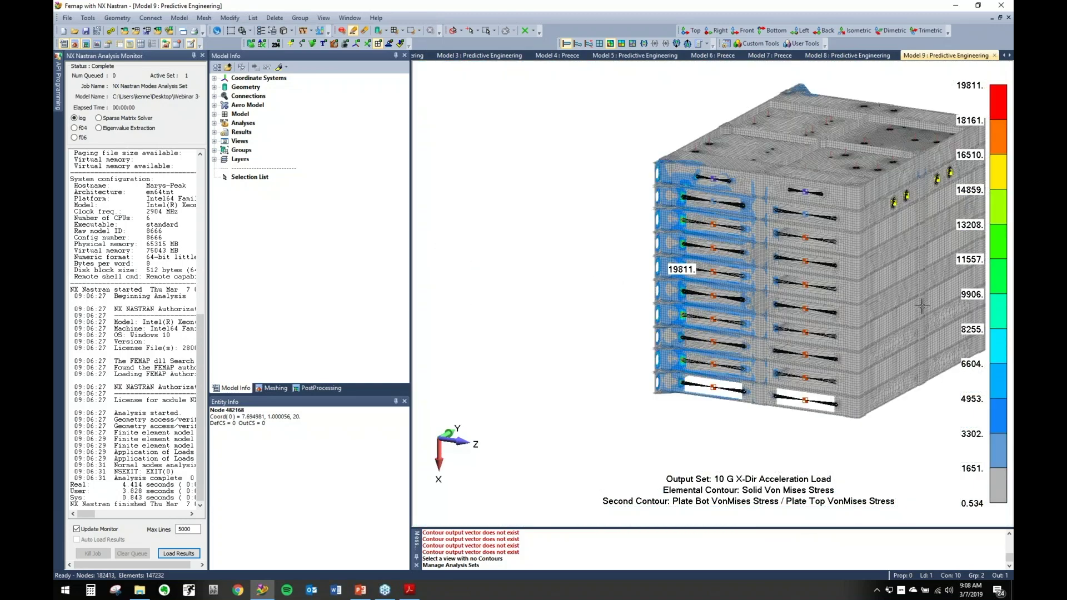
pyautogui.keyDown('ctrl'); pyautogui.moveTo(799, 258); pyautogui.dragTo(664, 270, button='middle'); pyautogui.keyUp('ctrl')
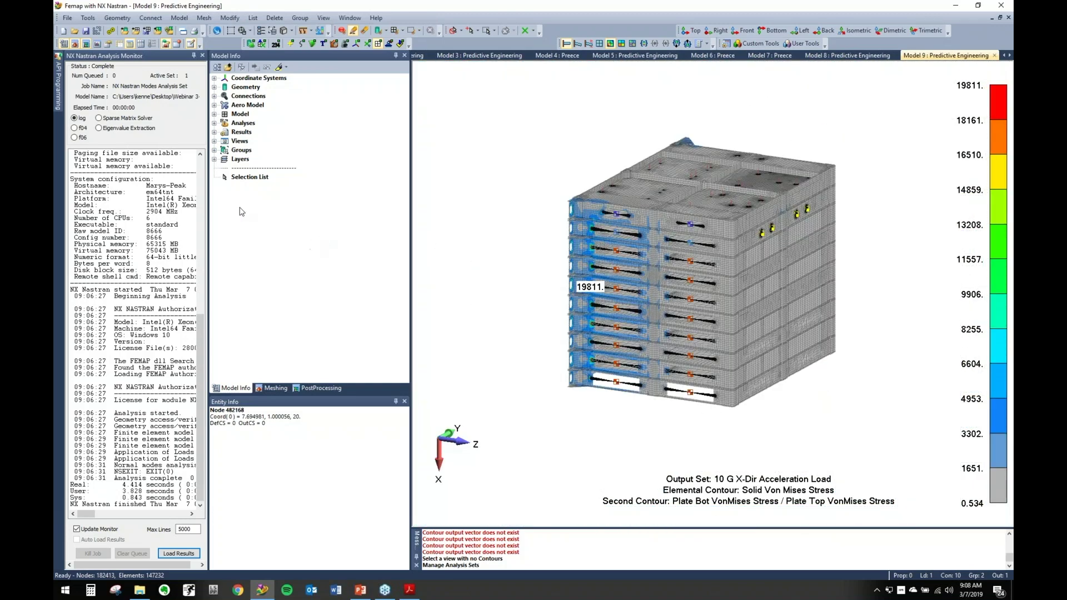
pyautogui.click(214, 150)
pyautogui.rightClick(237, 149)
pyautogui.click(260, 154)
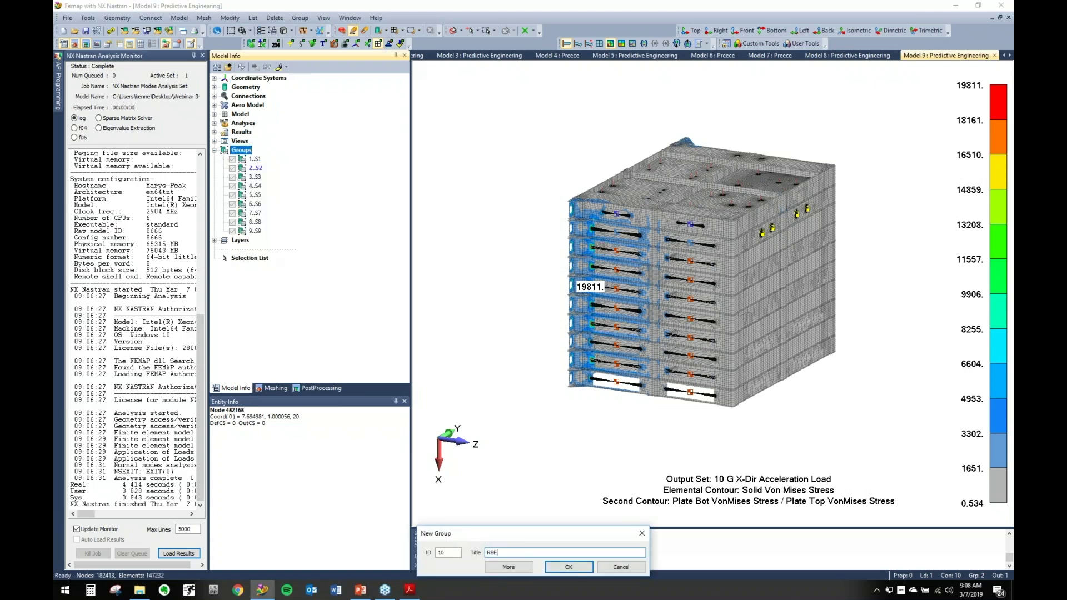
pyautogui.press('Return')
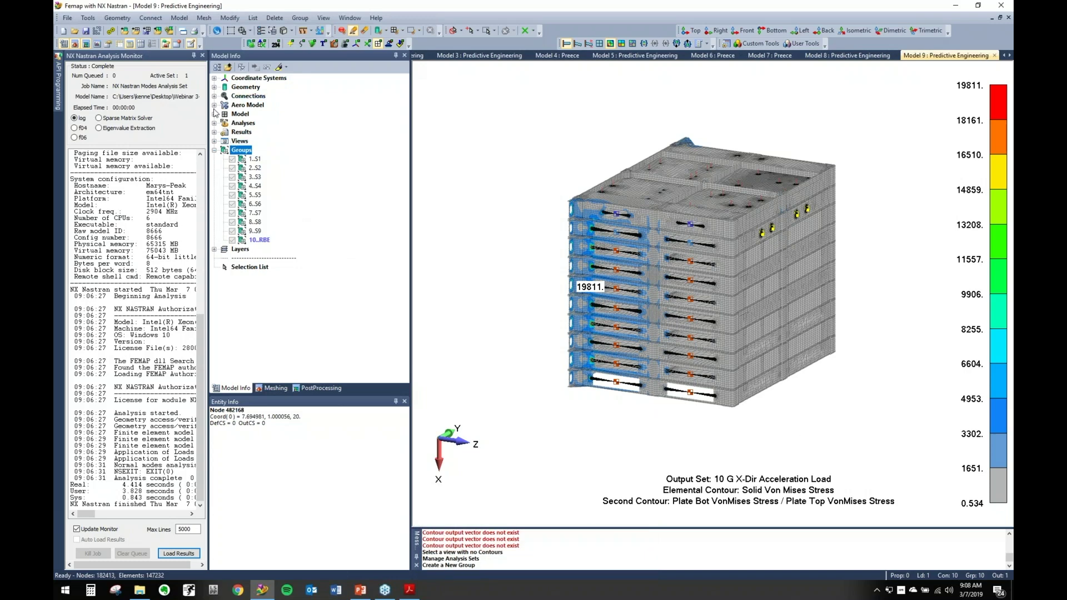
# Hide the beam, plate, solid and mass elements by type, leaving only the rigid elements displayed.
pyautogui.click(214, 114)
pyautogui.click(224, 123)
pyautogui.click(234, 133)
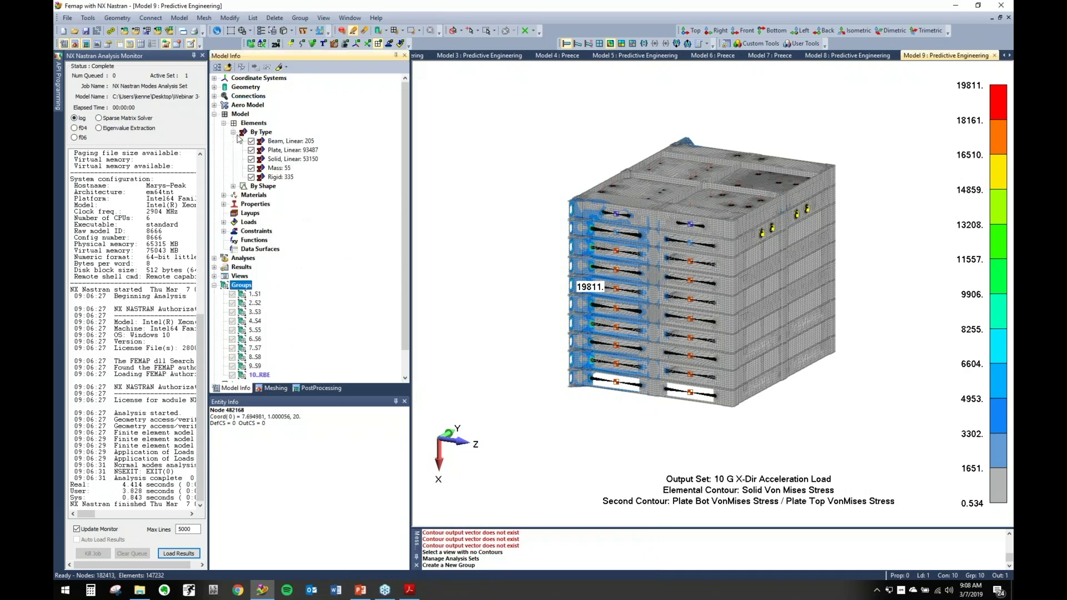
pyautogui.click(251, 141)
pyautogui.click(251, 150)
pyautogui.click(251, 159)
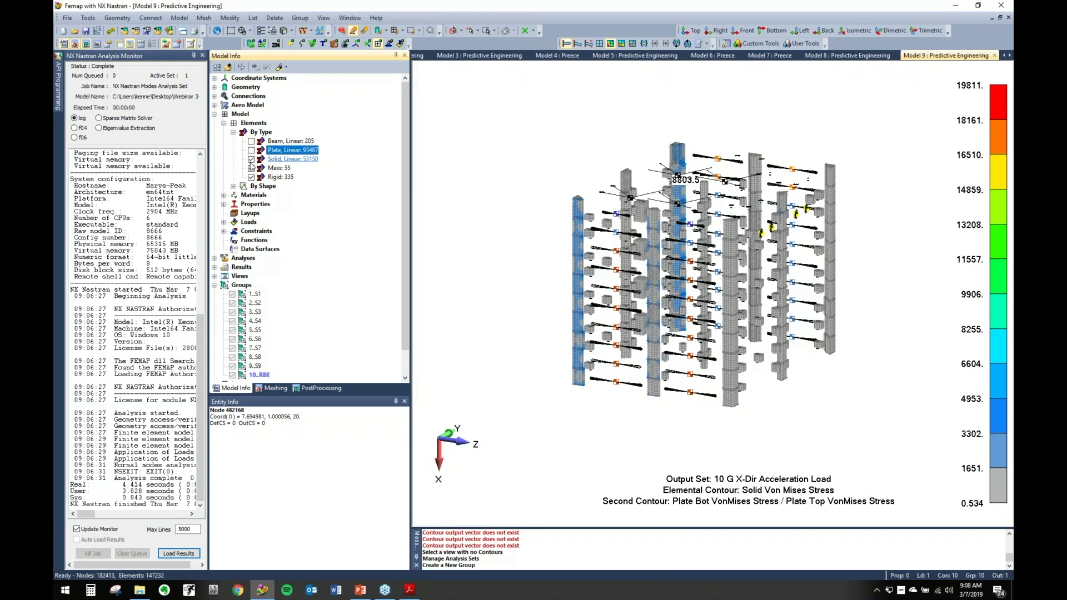
pyautogui.click(252, 168)
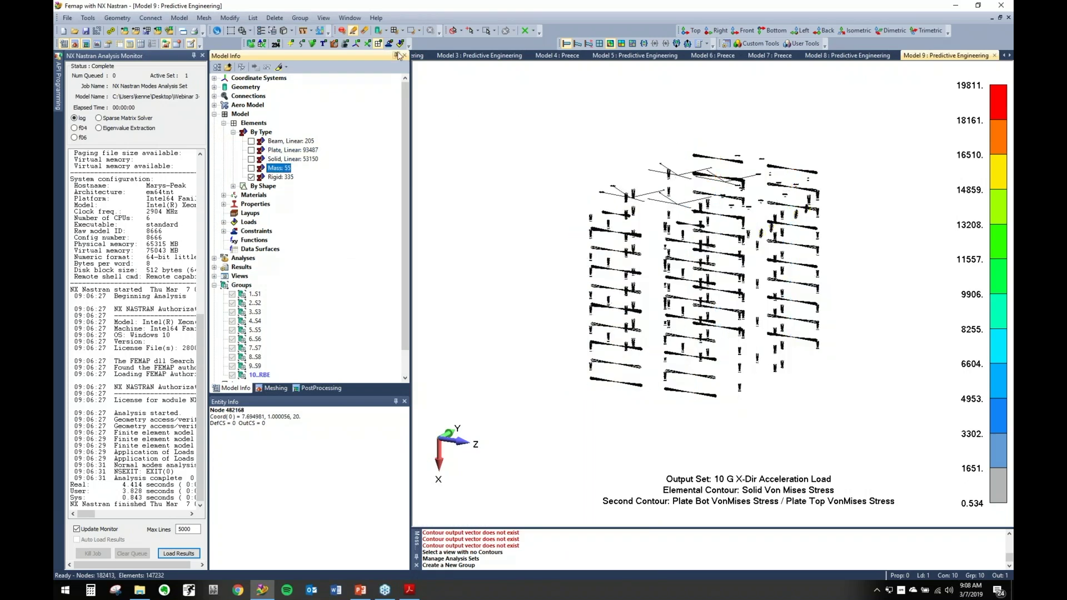
# Draw all the displayed rigid elements in Draw/Erase mode and grow the selection to include neighbouring entities.
pyautogui.click(393, 33)
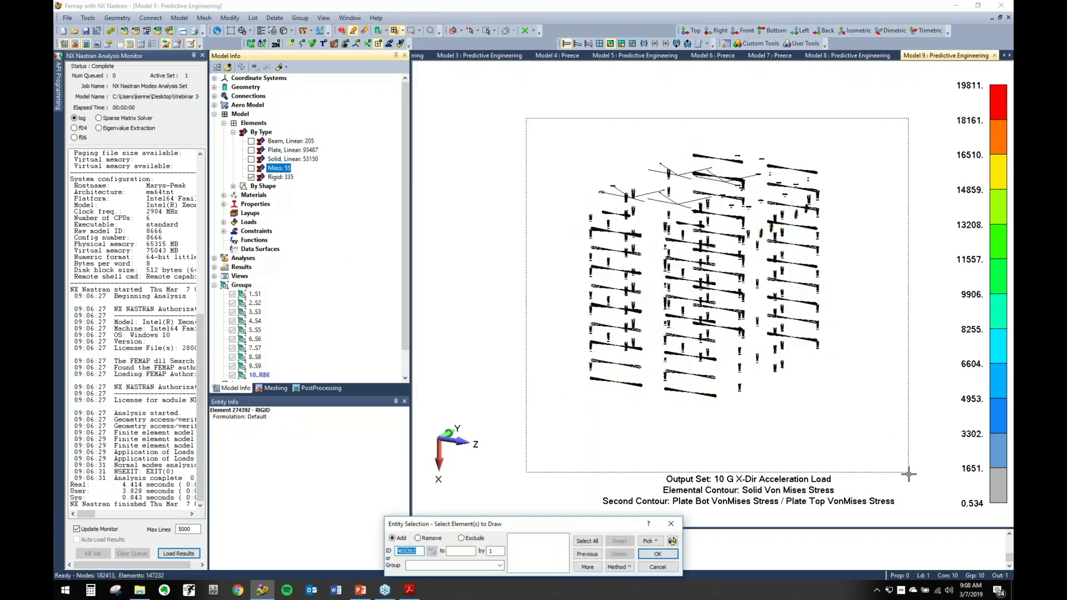
pyautogui.click(587, 540)
pyautogui.click(657, 554)
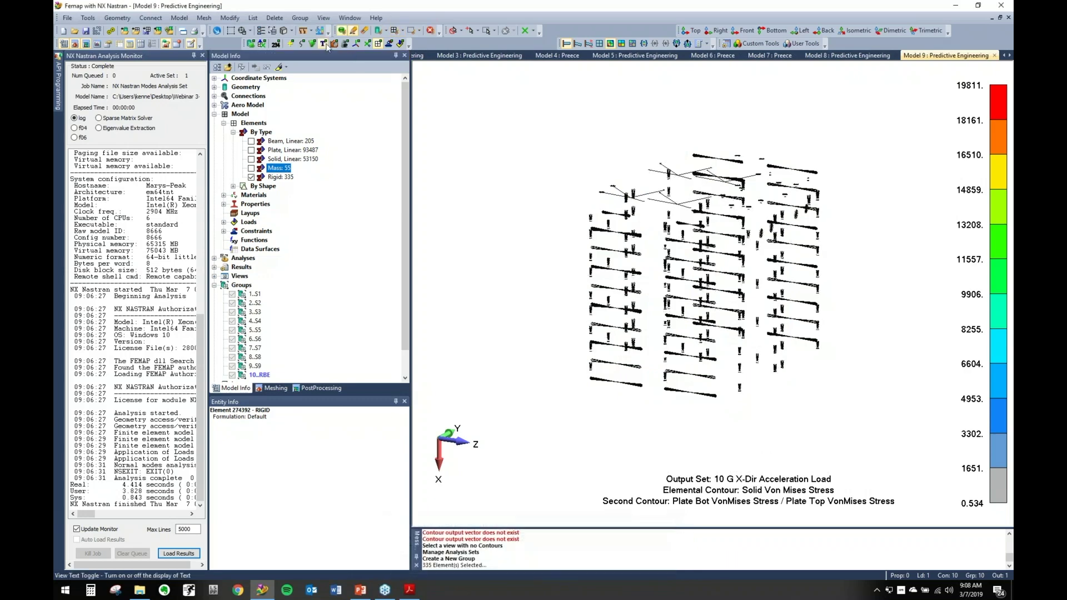
pyautogui.click(419, 31)
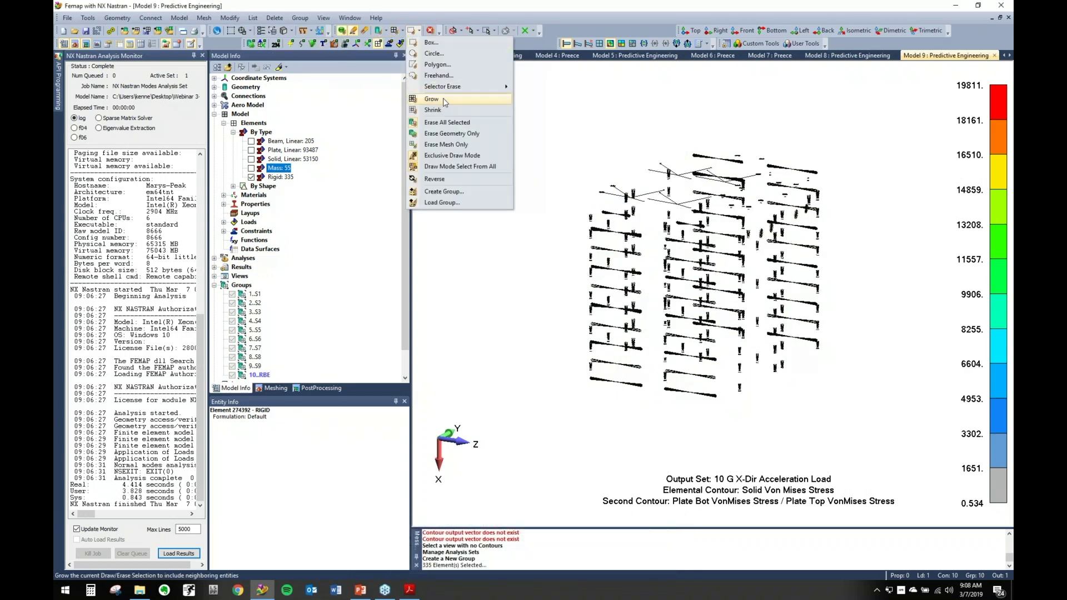
pyautogui.click(442, 98)
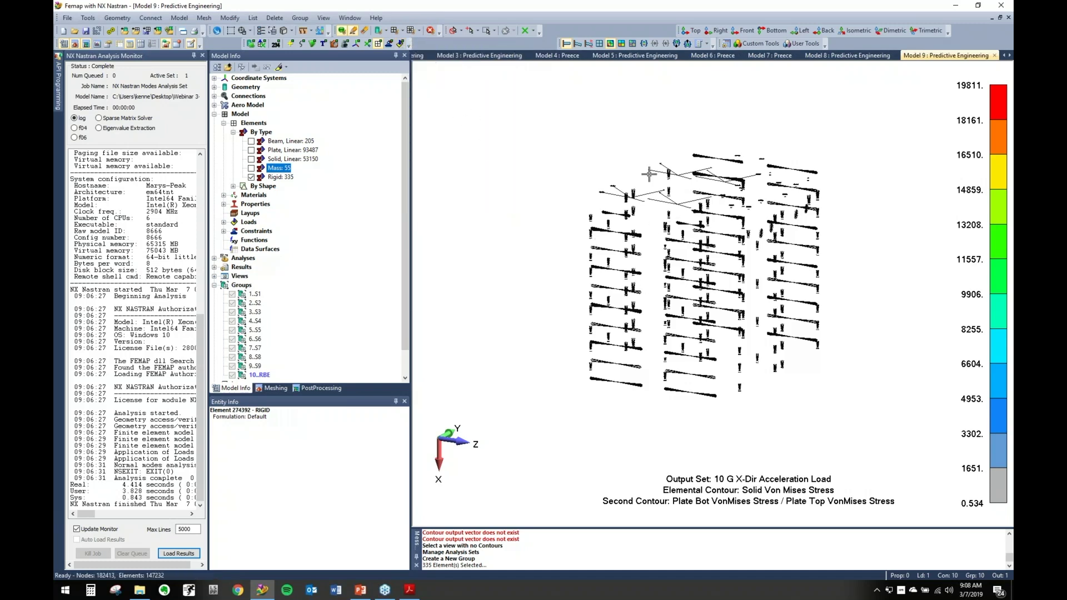
# Turn the mass, solid, plate and beam element types back on.
pyautogui.click(252, 169)
pyautogui.click(251, 160)
pyautogui.click(252, 151)
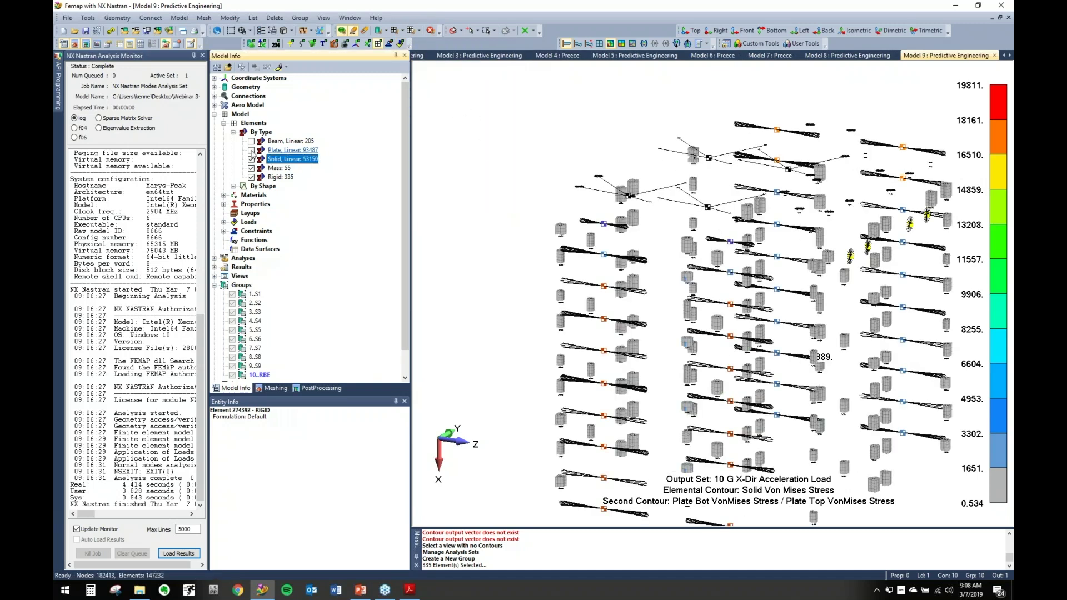
pyautogui.click(252, 142)
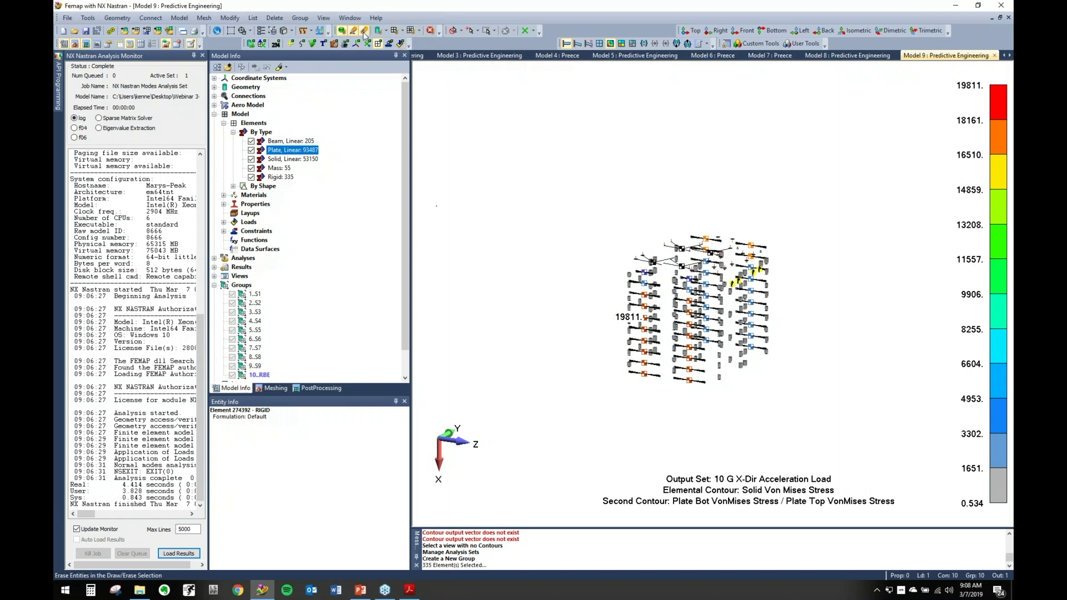
# Reverse the Draw/Erase selection and save the remaining elements to the RBE group.
pyautogui.click(420, 31)
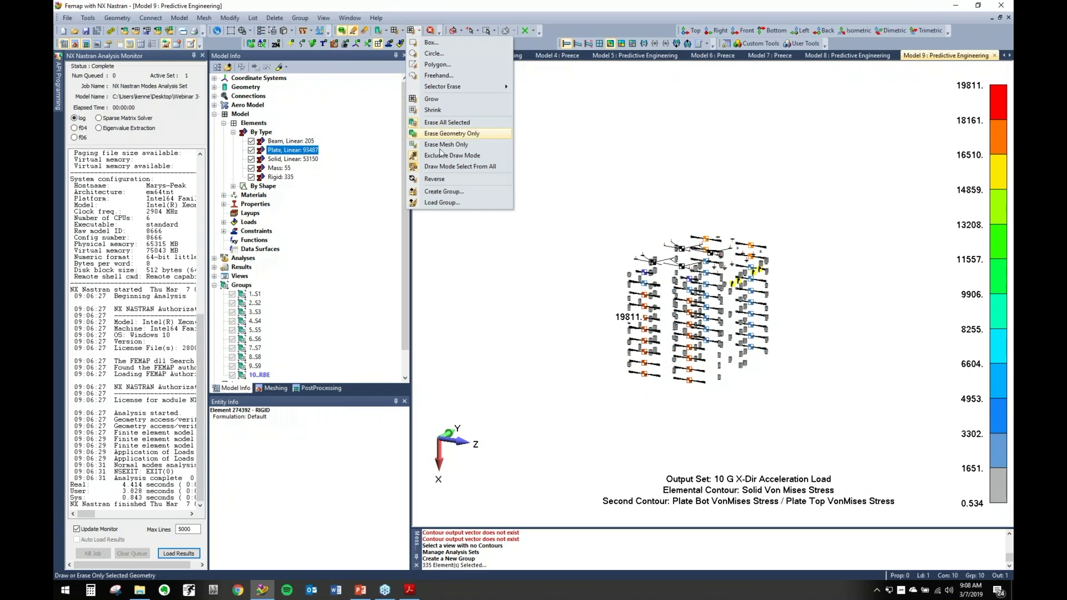
pyautogui.click(444, 179)
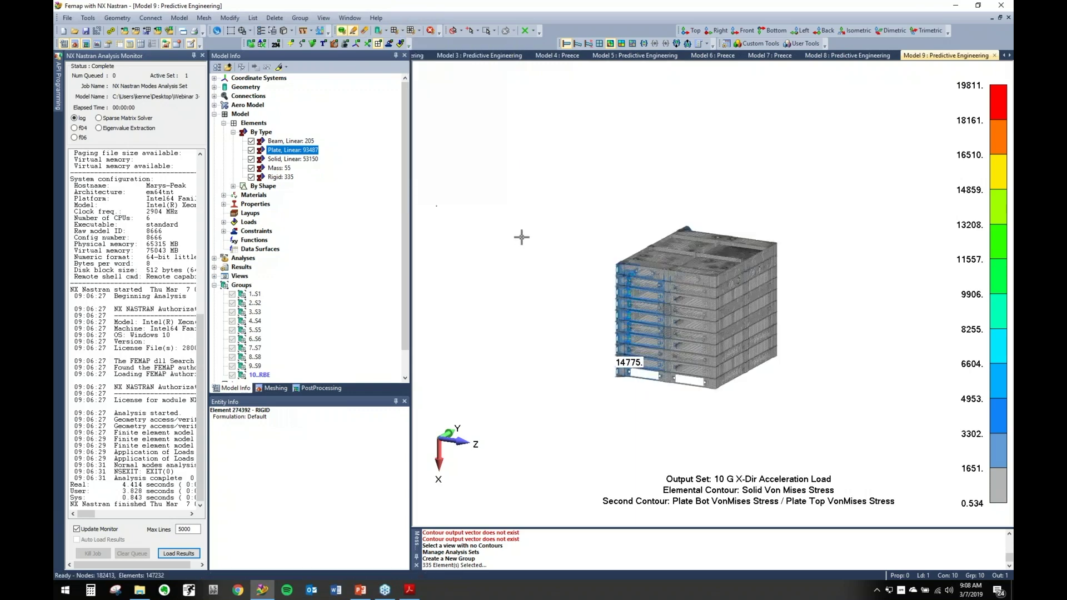
pyautogui.click(420, 31)
pyautogui.click(451, 195)
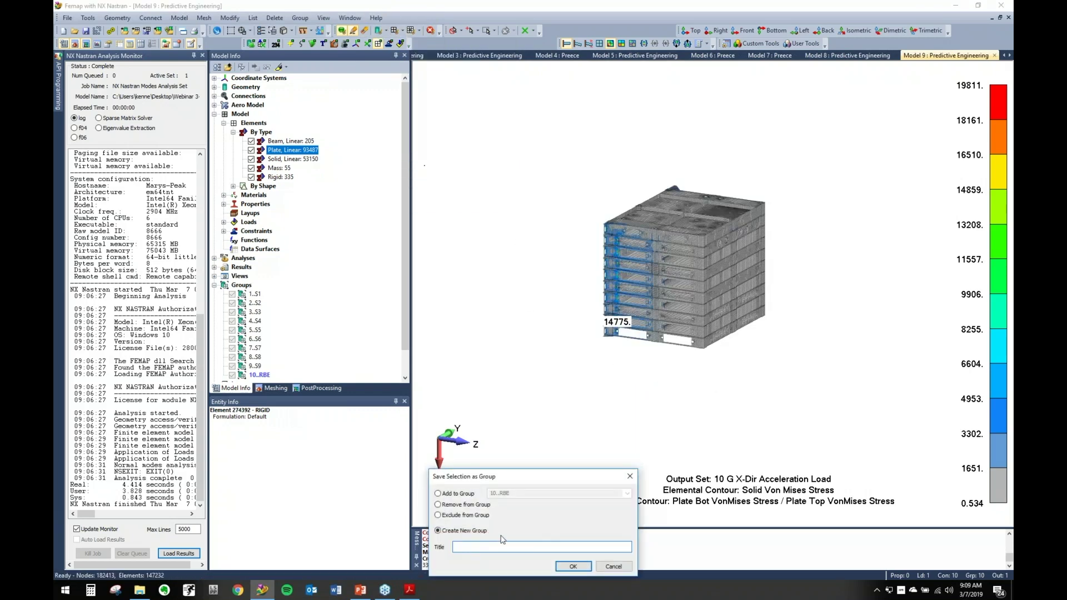
pyautogui.click(572, 567)
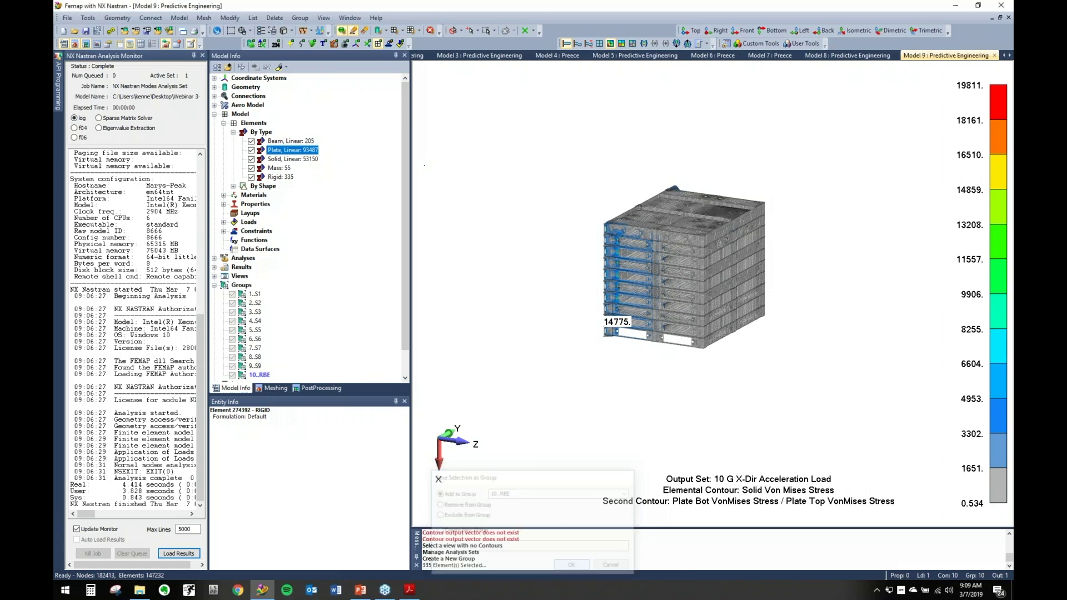
pyautogui.keyDown('ctrl'); pyautogui.moveTo(723, 310); pyautogui.dragTo(702, 513, button='middle'); pyautogui.keyUp('ctrl')
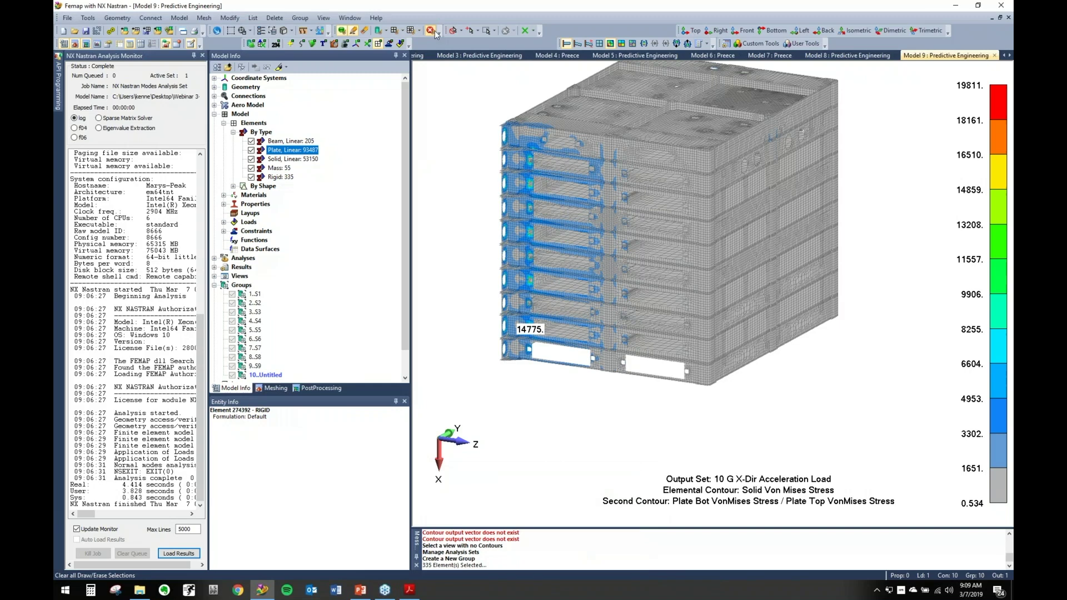
# Set the contour to show only on group 10..Untitled.
pyautogui.click(310, 389)
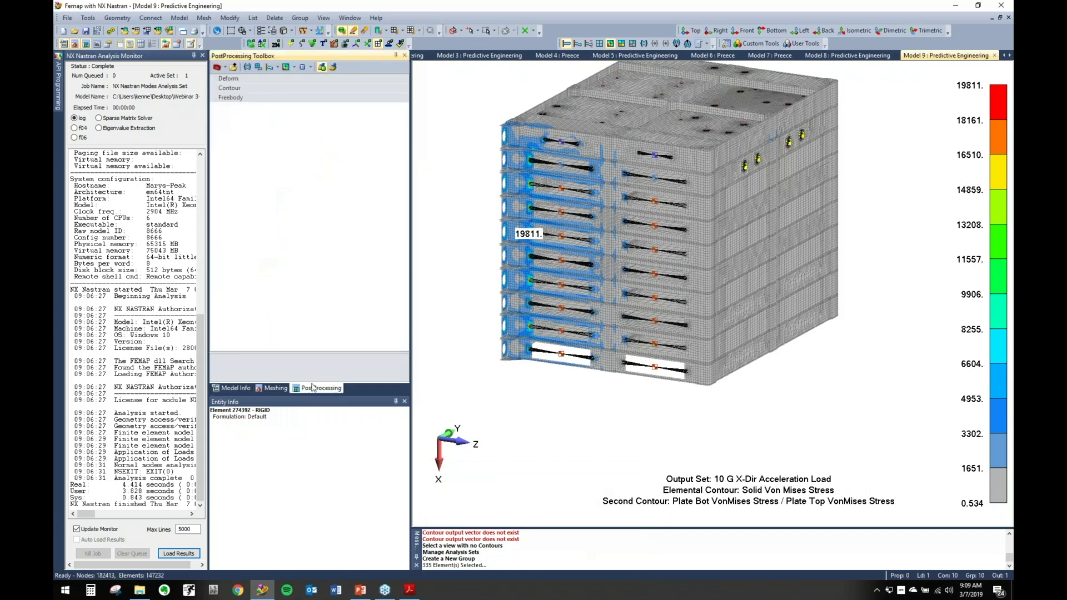
pyautogui.click(271, 88)
pyautogui.keyDown('ctrl'); pyautogui.moveTo(637, 287); pyautogui.dragTo(663, 335, button='middle'); pyautogui.keyUp('ctrl')
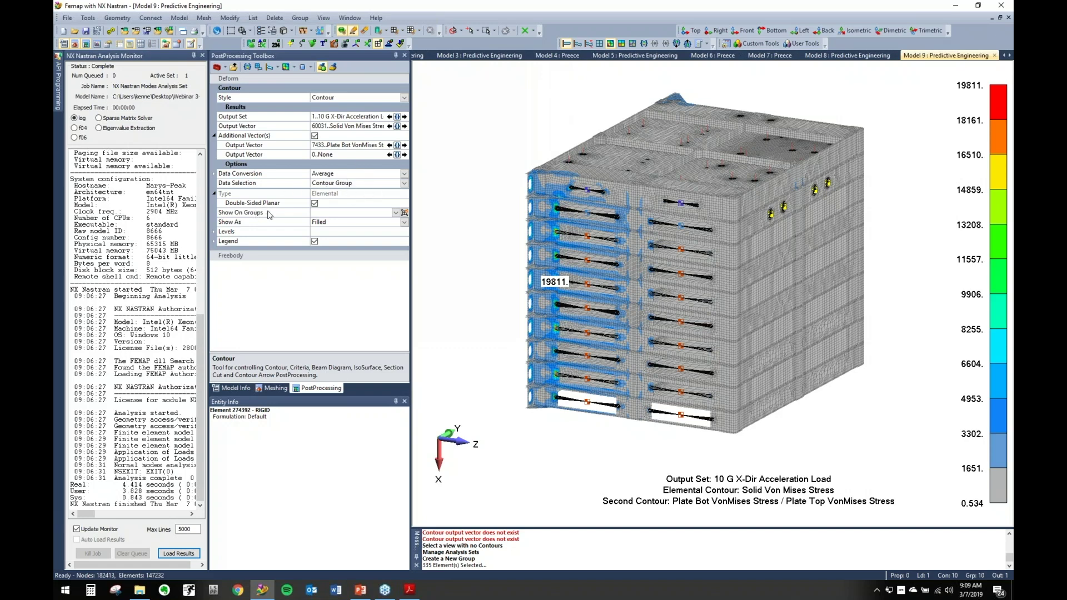
pyautogui.click(395, 213)
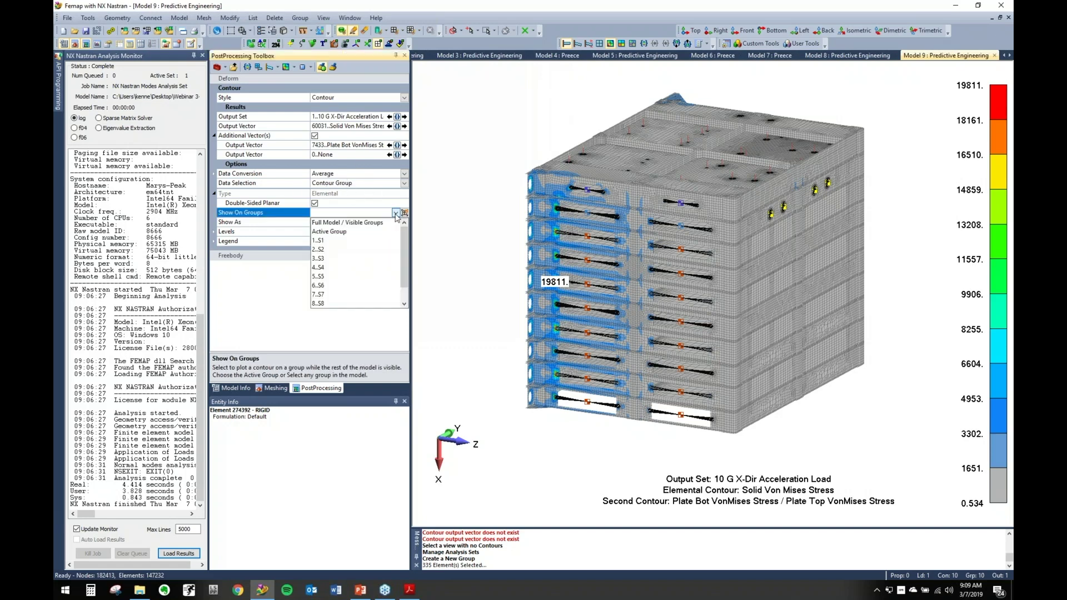
pyautogui.click(355, 222)
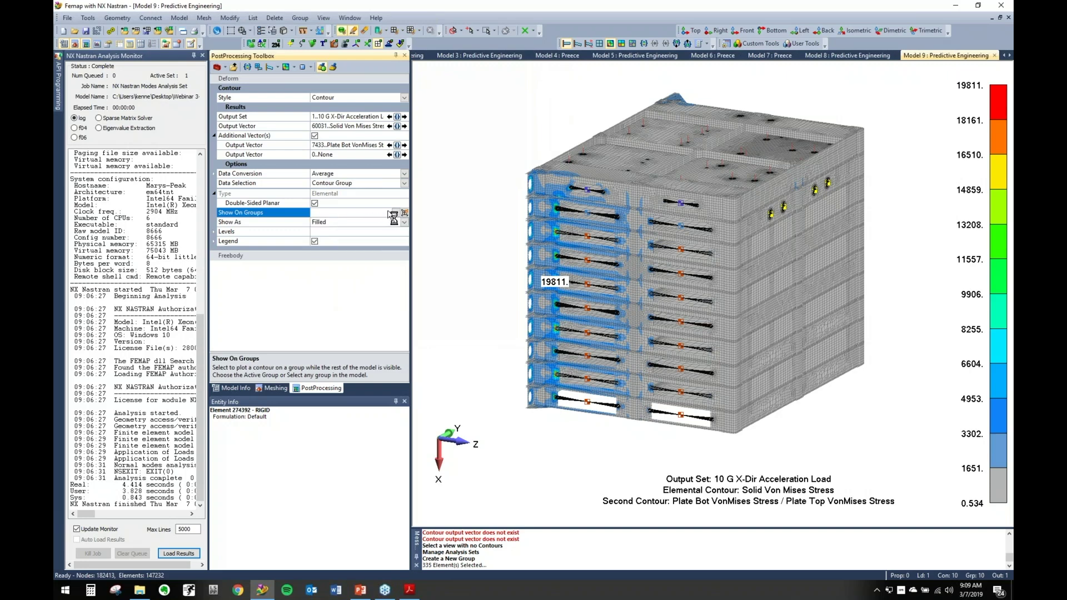
pyautogui.click(396, 213)
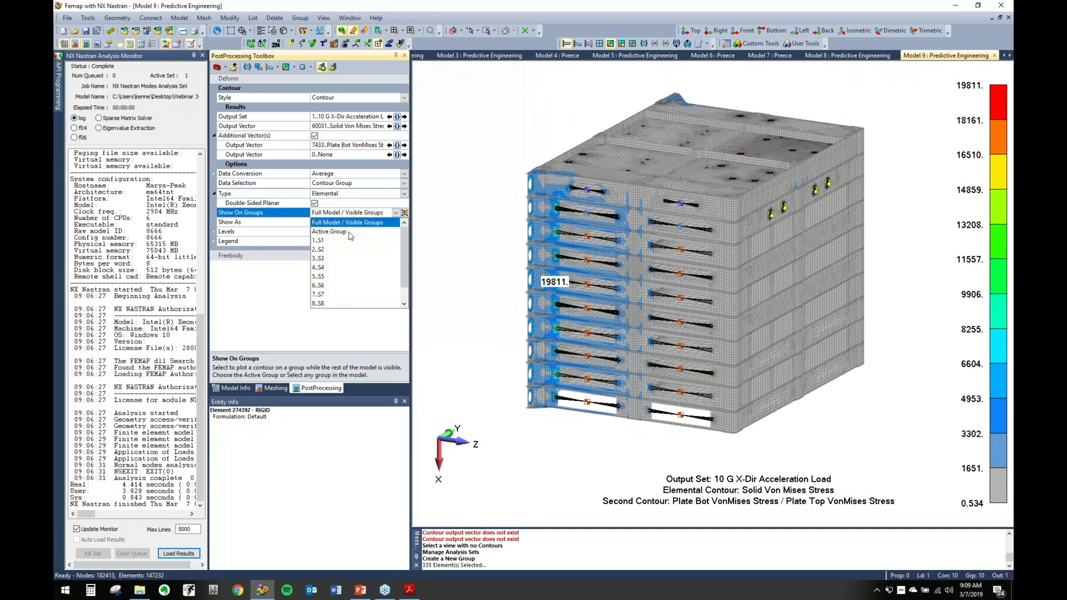
pyautogui.scroll(-1, 349, 240)
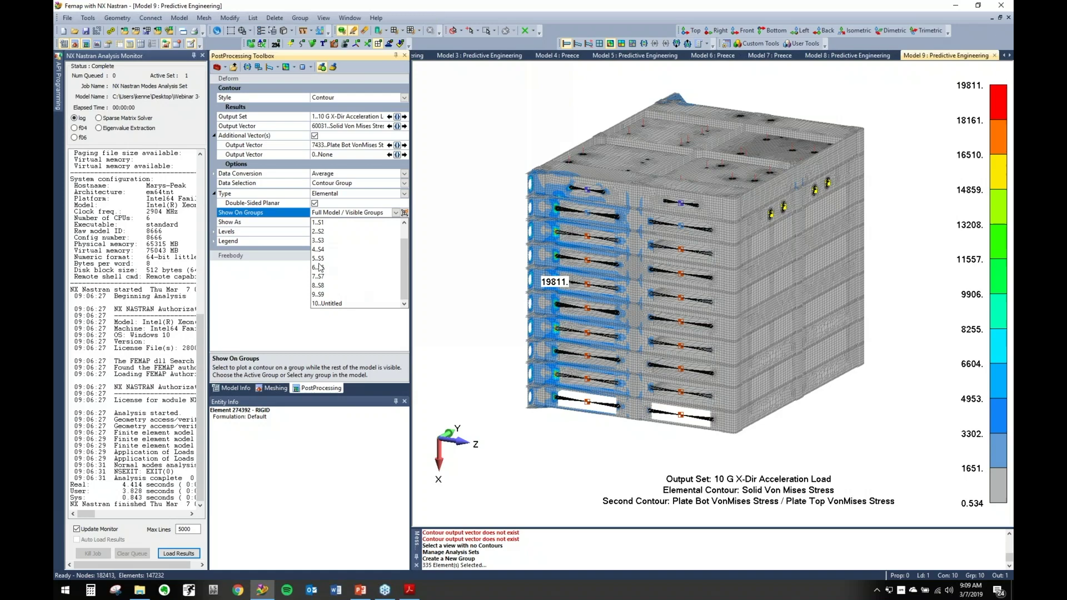
pyautogui.click(322, 304)
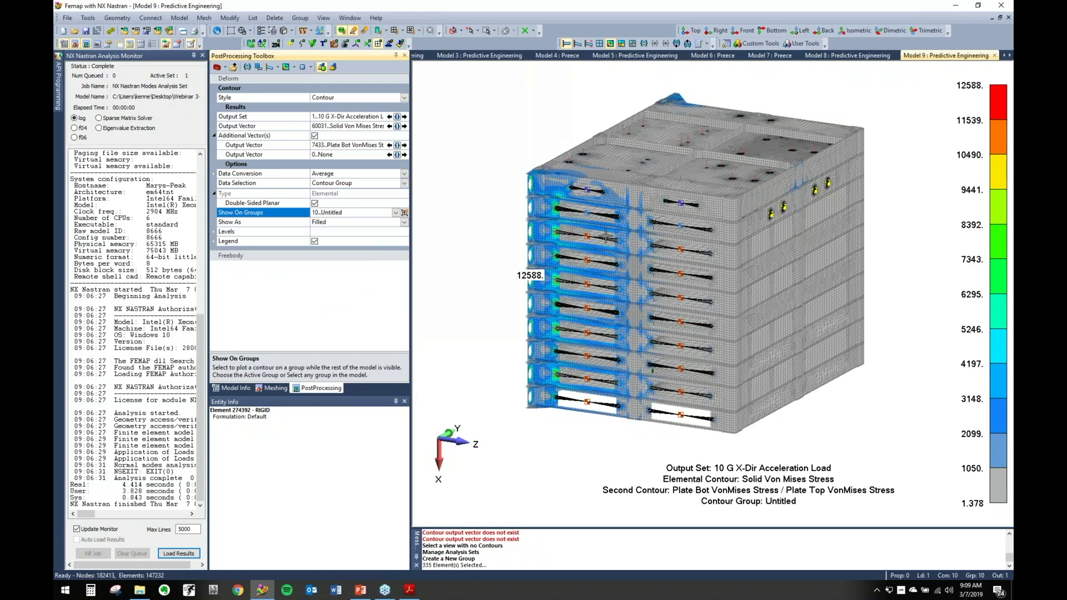
# Examine the group's von Mises contour up close around the rigid-element connections and the end openings of the stack.
pyautogui.keyDown('shift'); pyautogui.moveTo(606, 236); pyautogui.dragTo(681, 528, button='middle'); pyautogui.keyUp('shift')
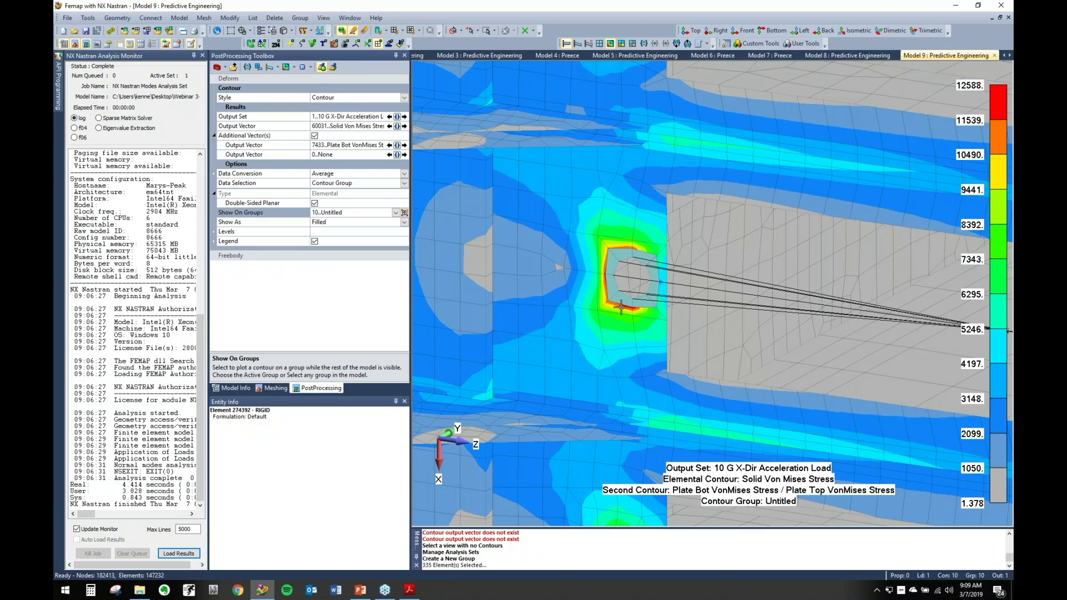
pyautogui.scroll(-3, 620, 306)
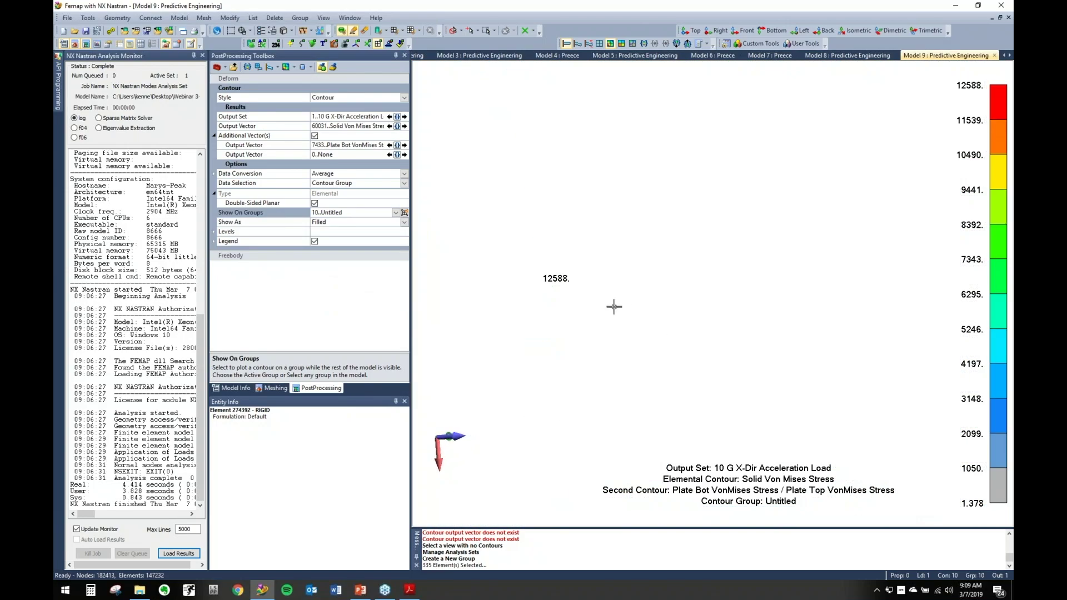
pyautogui.moveTo(614, 306); pyautogui.dragTo(674, 362, button='middle')
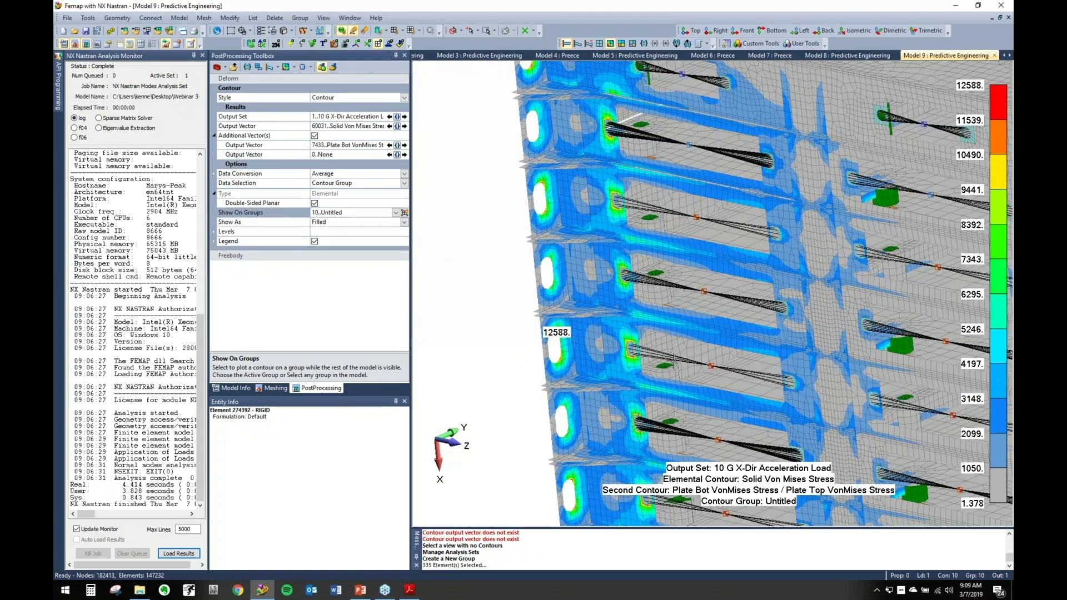
pyautogui.scroll(2, 674, 359)
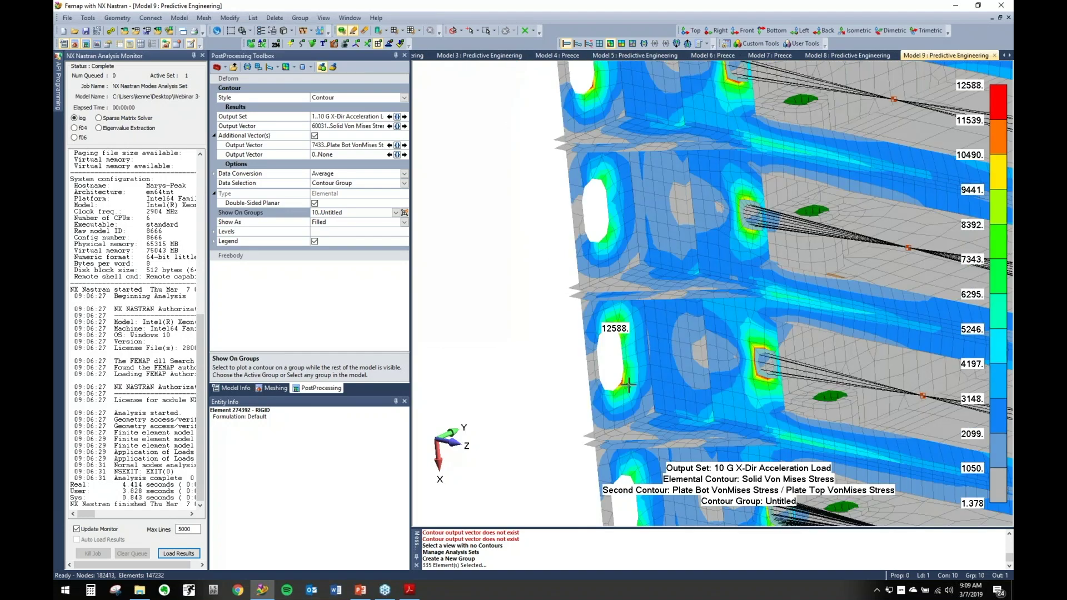
pyautogui.keyDown('ctrl'); pyautogui.moveTo(629, 385); pyautogui.dragTo(584, 240, button='middle'); pyautogui.keyUp('ctrl')
pyautogui.scroll(2, 583, 241)
pyautogui.keyDown('ctrl'); pyautogui.moveTo(739, 346); pyautogui.dragTo(512, 95, button='middle'); pyautogui.keyUp('ctrl')
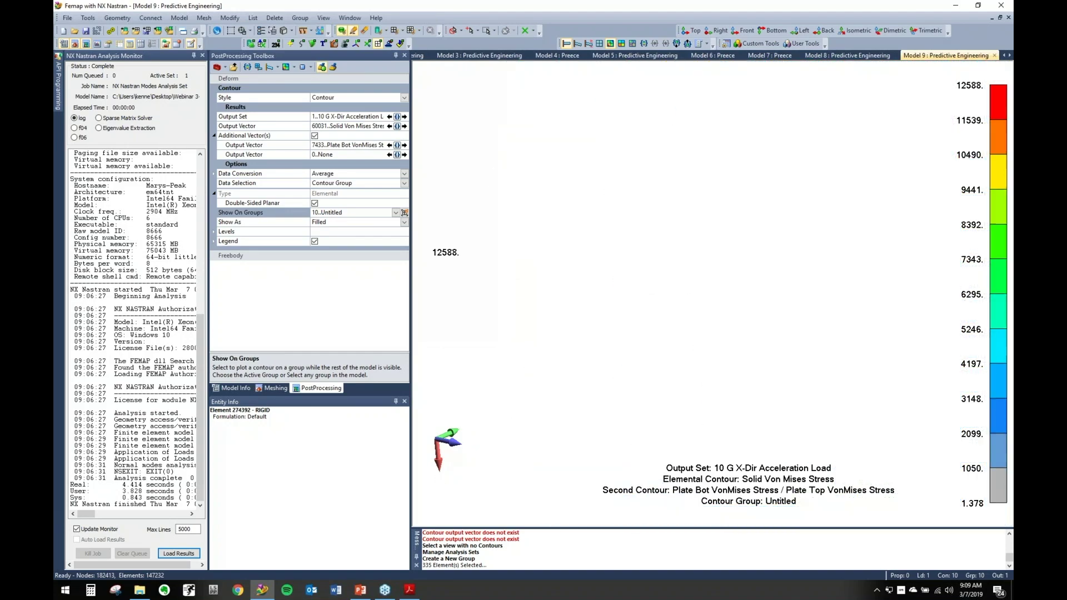
# Change the contour display so it shows only on group S2.
pyautogui.keyDown('ctrl'); pyautogui.moveTo(272, 95); pyautogui.dragTo(433, 149, button='middle'); pyautogui.keyUp('ctrl')
pyautogui.click(395, 213)
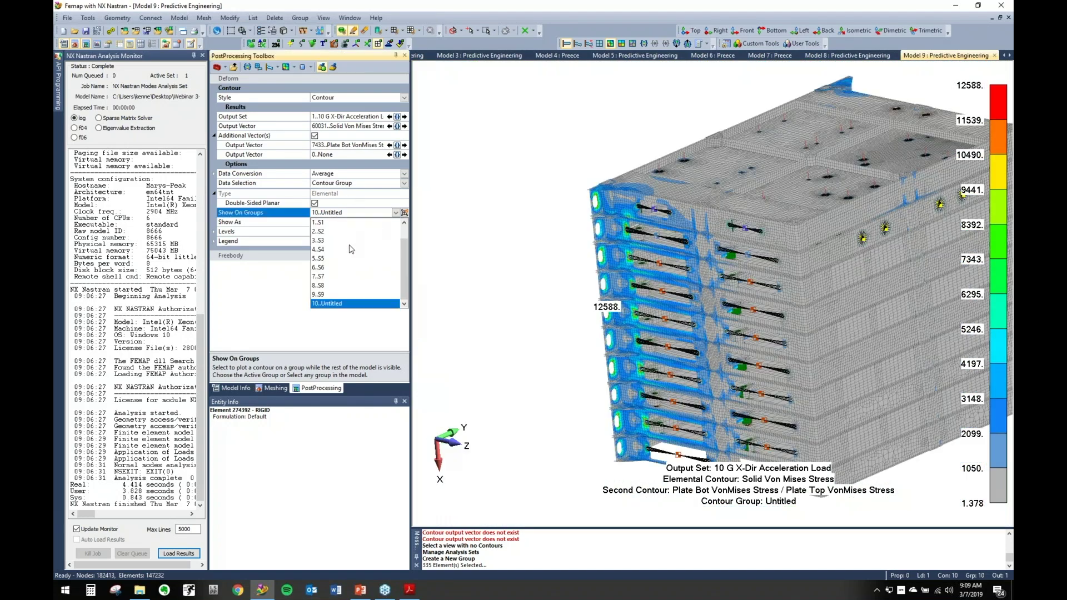
pyautogui.click(333, 231)
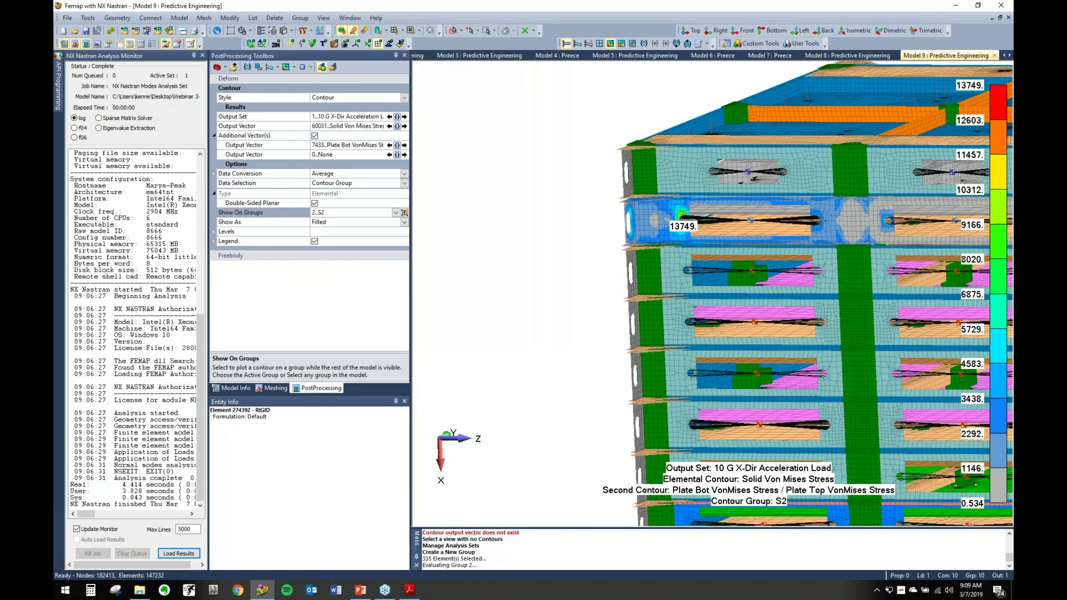
# Set the contour to show on Full Model / Visible Groups and display only group S1 as the active group.
pyautogui.click(395, 213)
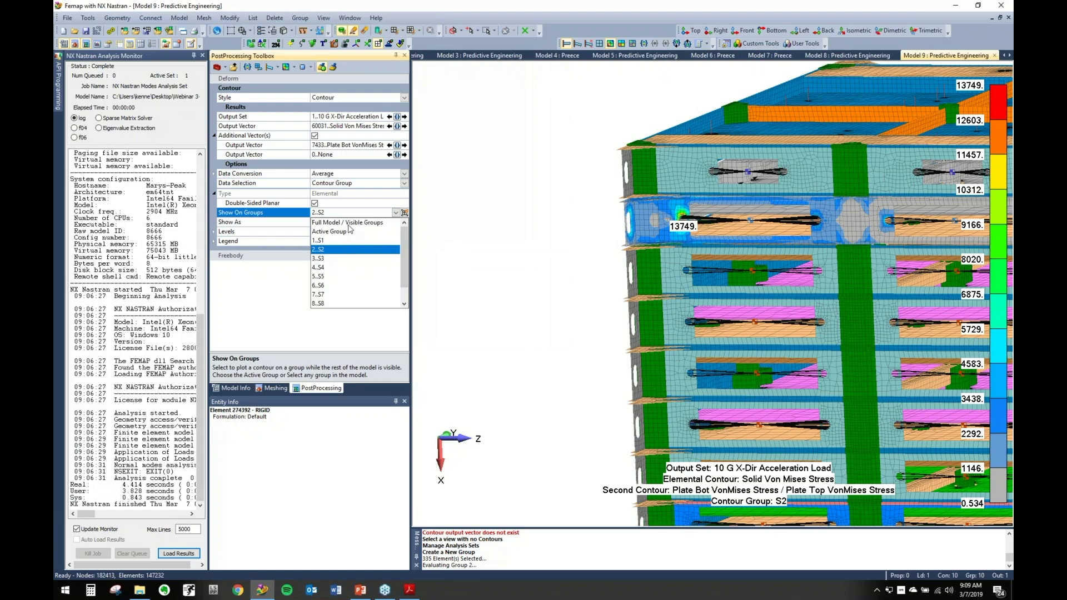
pyautogui.click(348, 223)
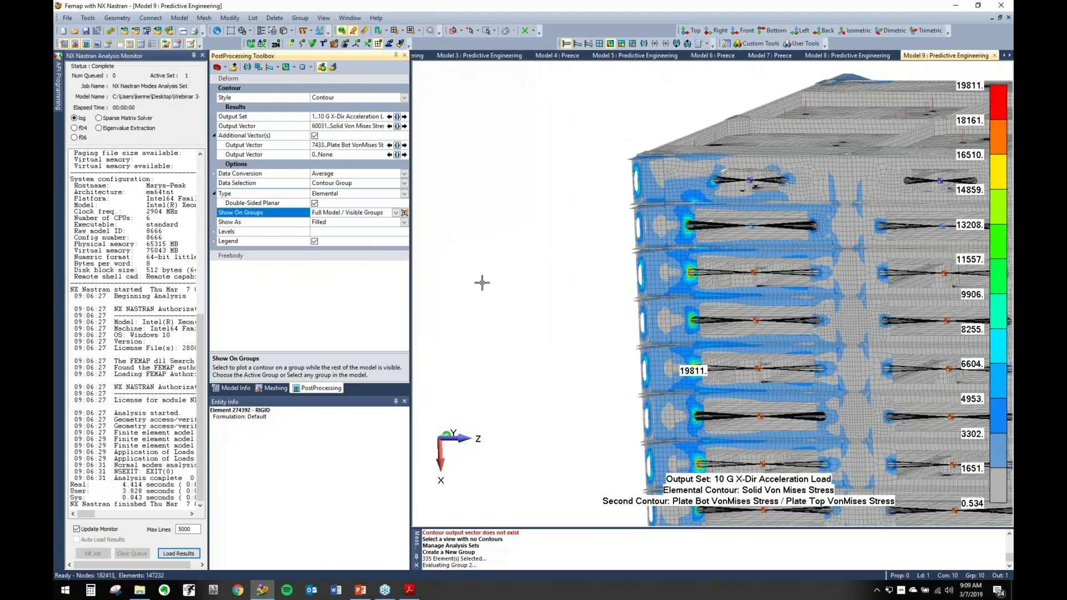
pyautogui.click(232, 388)
pyautogui.doubleClick(255, 294)
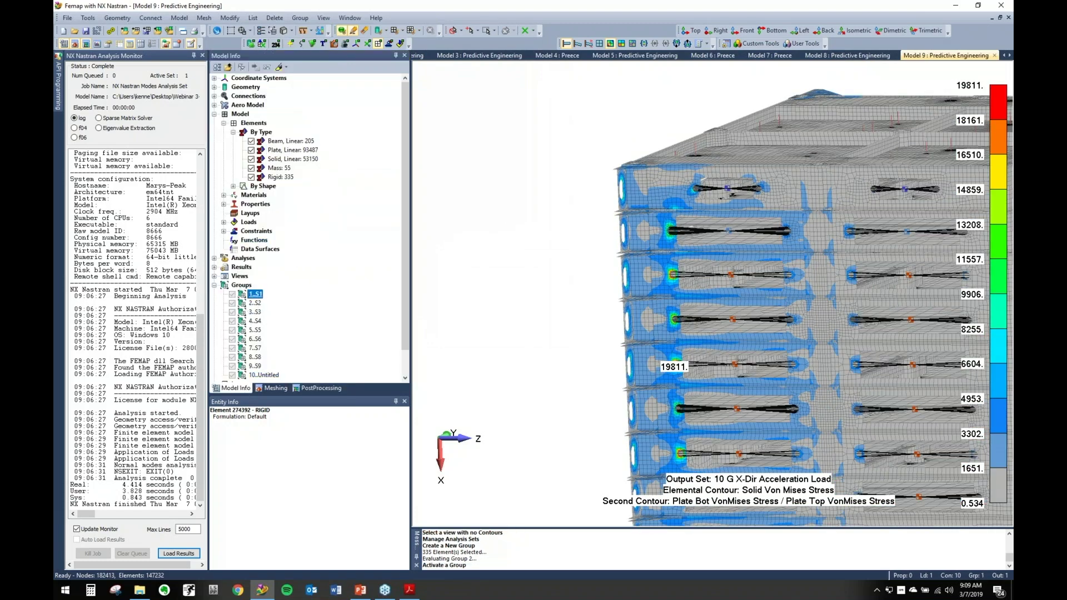
pyautogui.rightClick(255, 294)
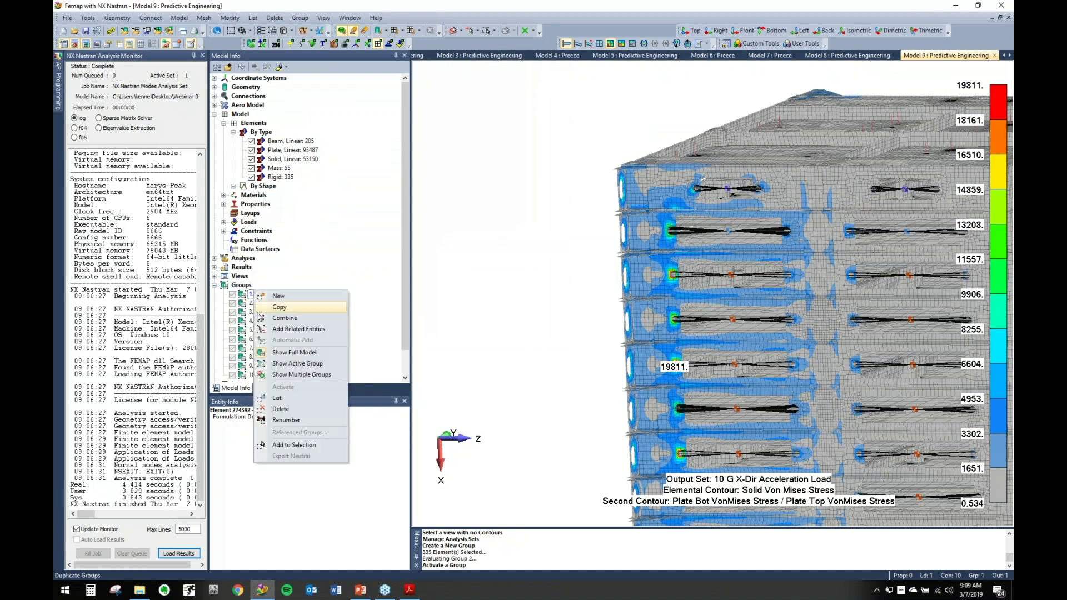
pyautogui.click(289, 364)
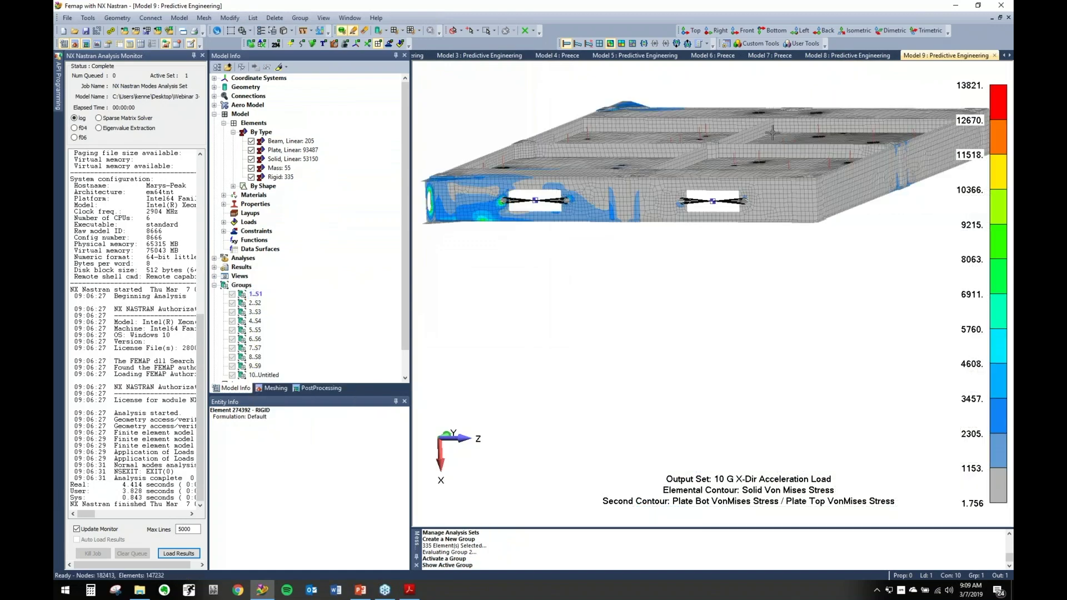
# Activate groups S2 and S3 in turn and examine the stress contour on each section.
pyautogui.doubleClick(251, 303)
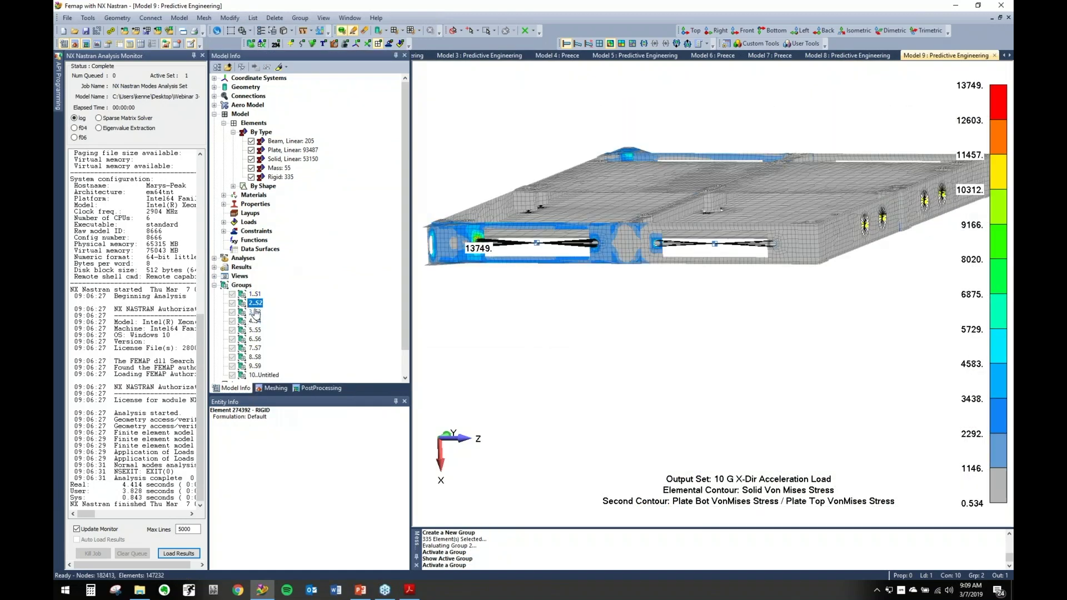
pyautogui.doubleClick(255, 312)
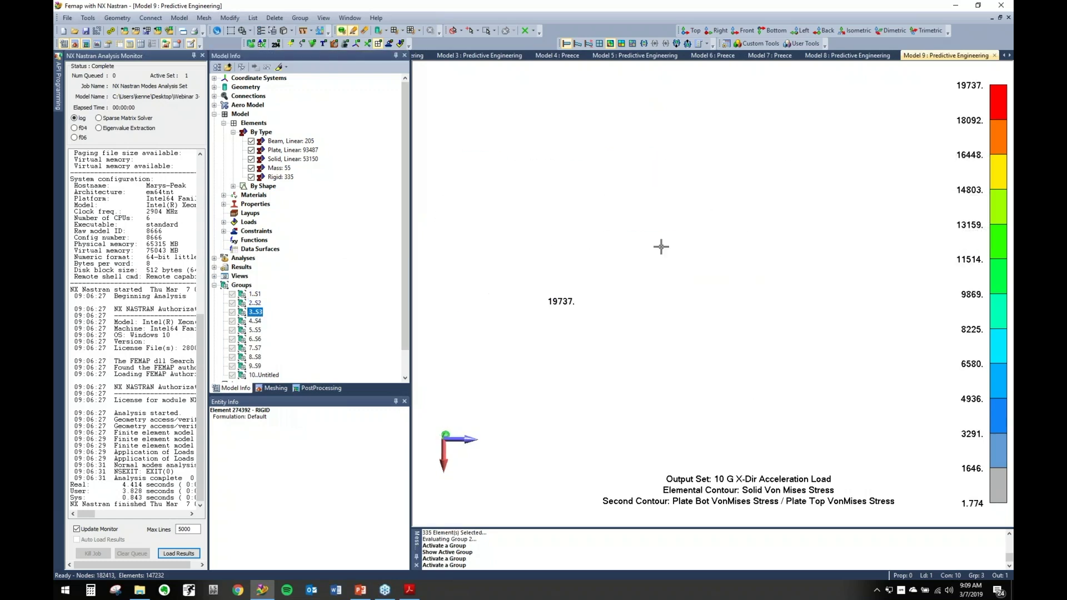
pyautogui.moveTo(641, 285); pyautogui.dragTo(610, 254, button='middle')
pyautogui.scroll(2, 611, 225)
pyautogui.moveTo(640, 319); pyautogui.dragTo(573, 385, button='middle')
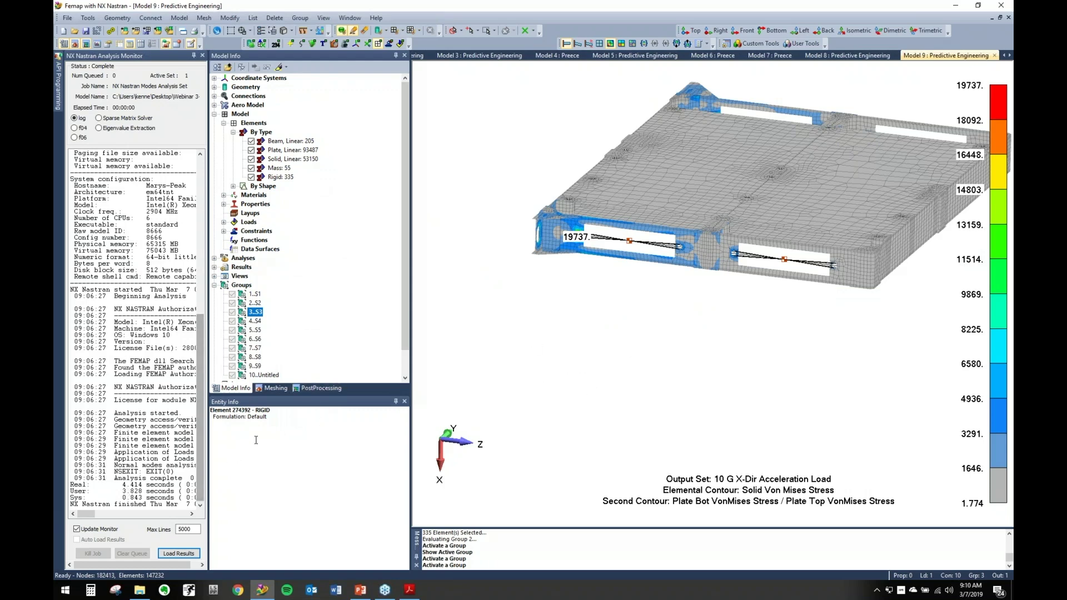
# Display the full model again instead of only the active group.
pyautogui.rightClick(254, 303)
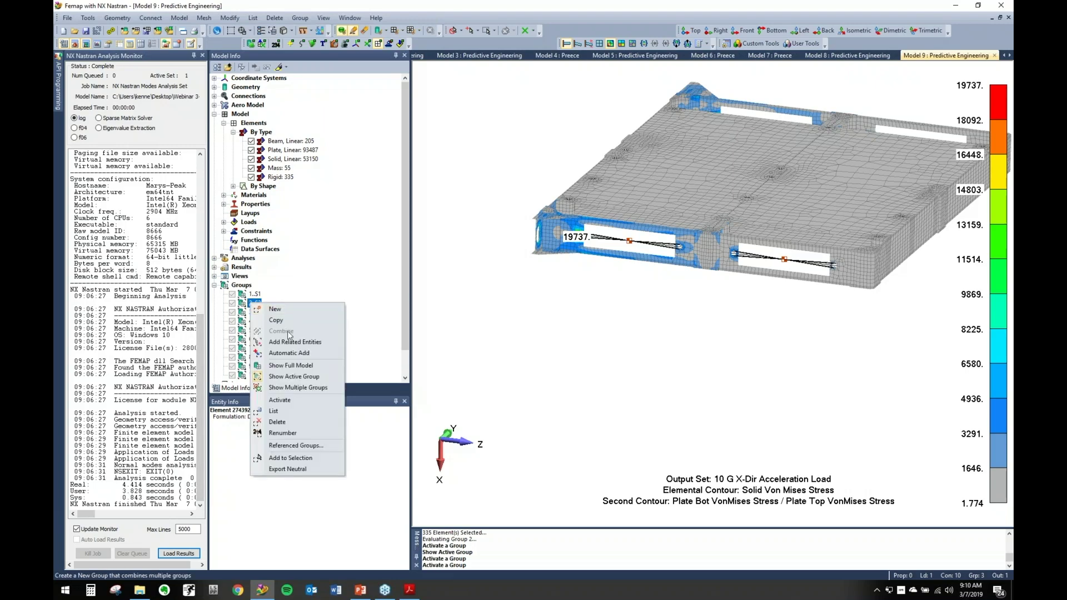
pyautogui.click(291, 374)
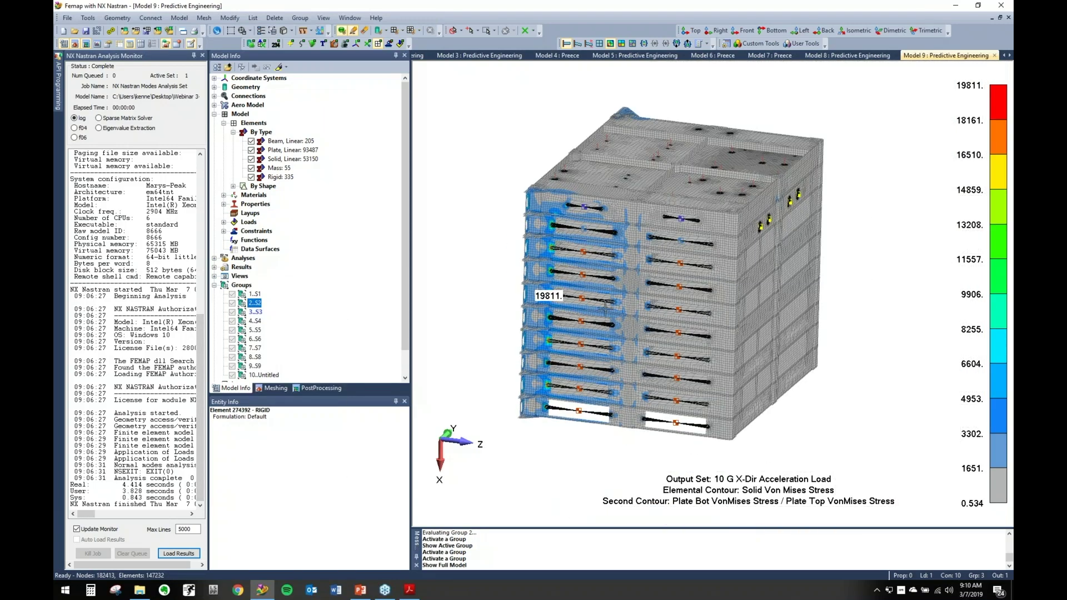
pyautogui.scroll(-1, 345, 145)
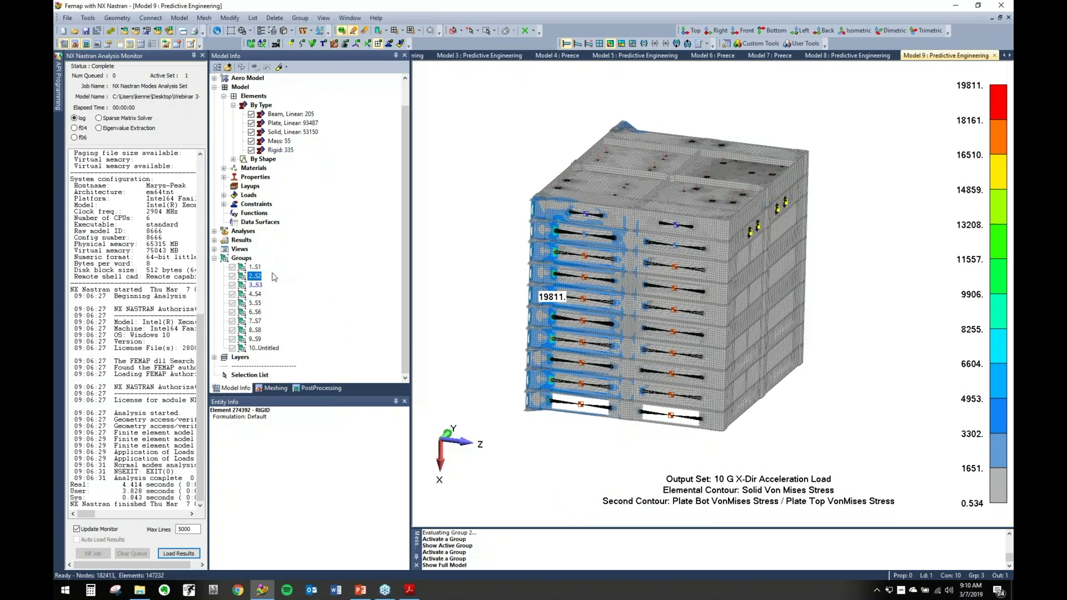
# Start generating a group from output values, using the output set 1..10 G X-Dir Acceleration Load.
pyautogui.click(300, 18)
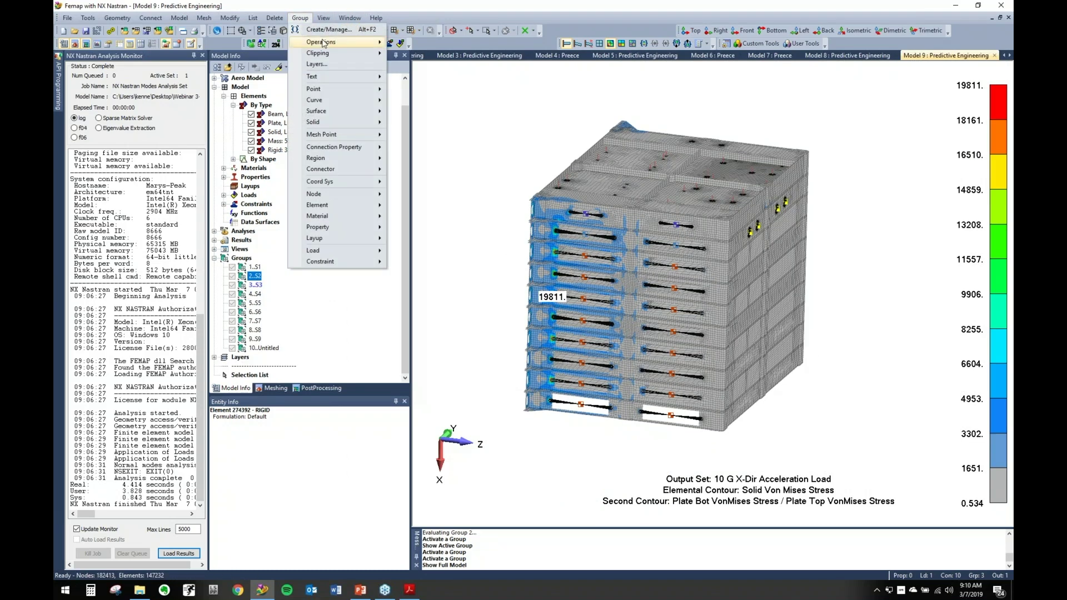
pyautogui.moveTo(324, 44)
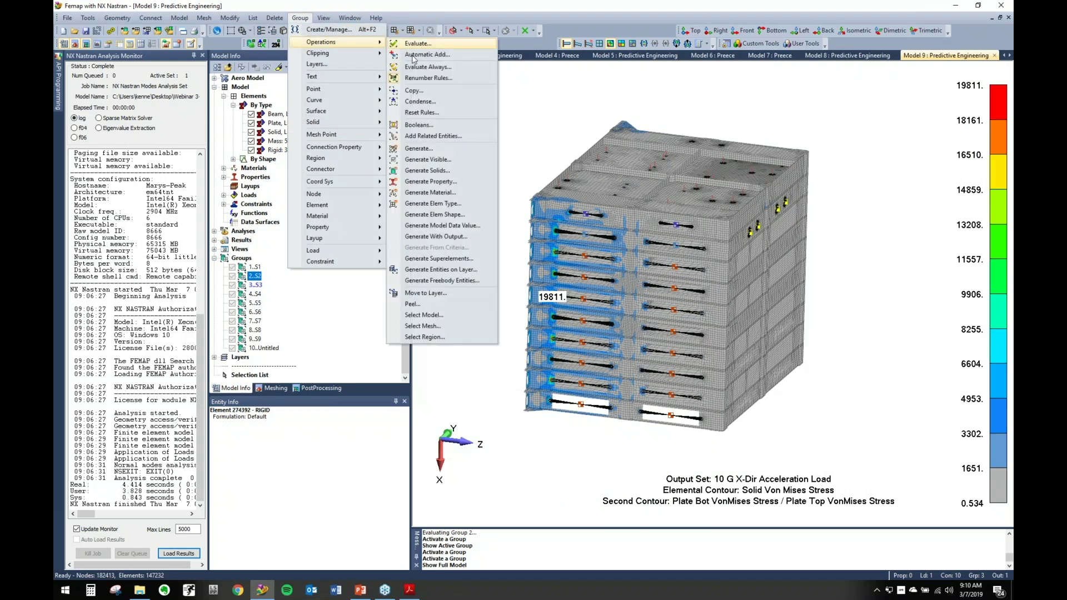
pyautogui.click(445, 237)
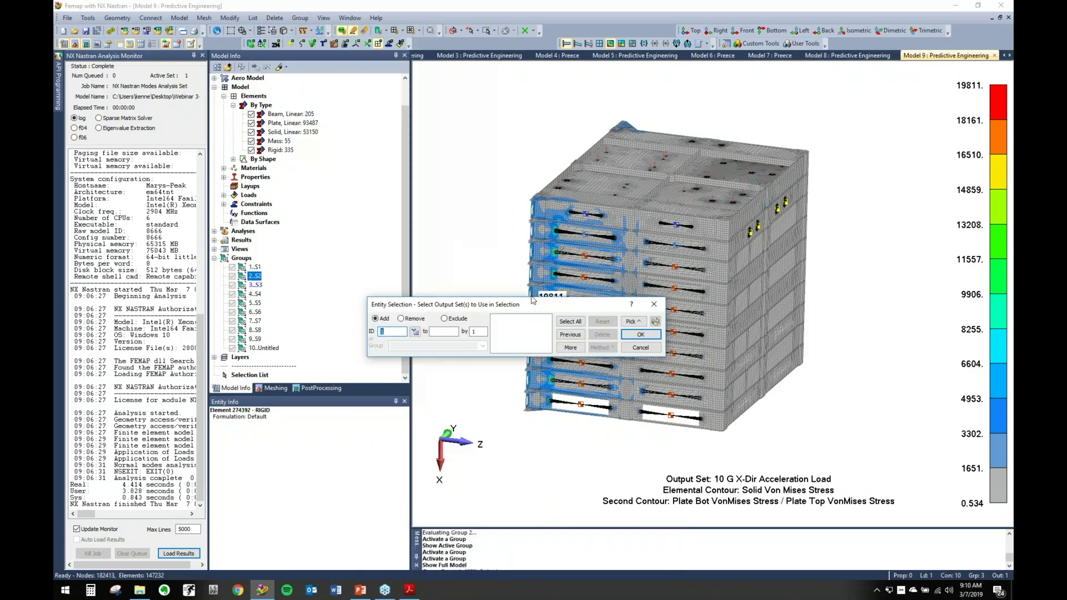
pyautogui.click(395, 299)
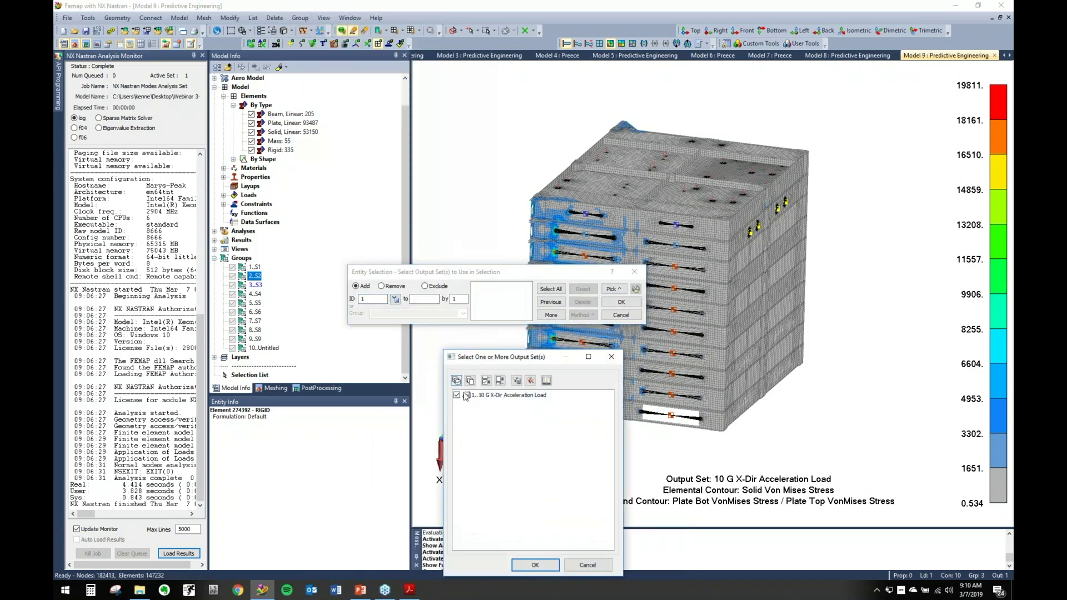
pyautogui.click(534, 565)
pyautogui.click(615, 302)
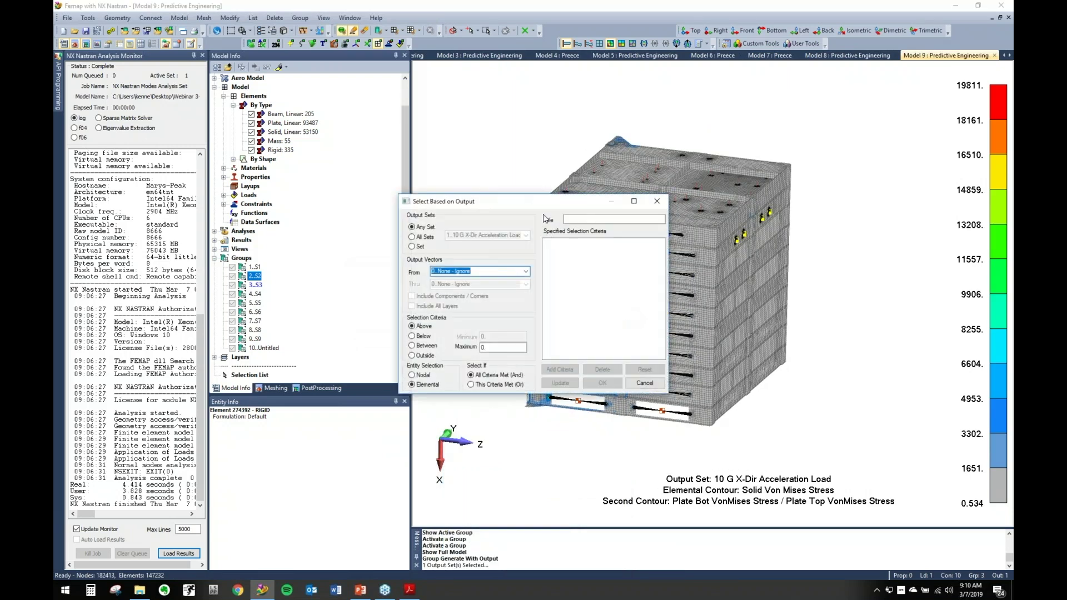
# Add an Or criterion selecting elements whose 7433..Plate Bot VonMises Stress is above 10000.
pyautogui.moveTo(535, 197); pyautogui.dragTo(419, 140)
pyautogui.click(410, 216)
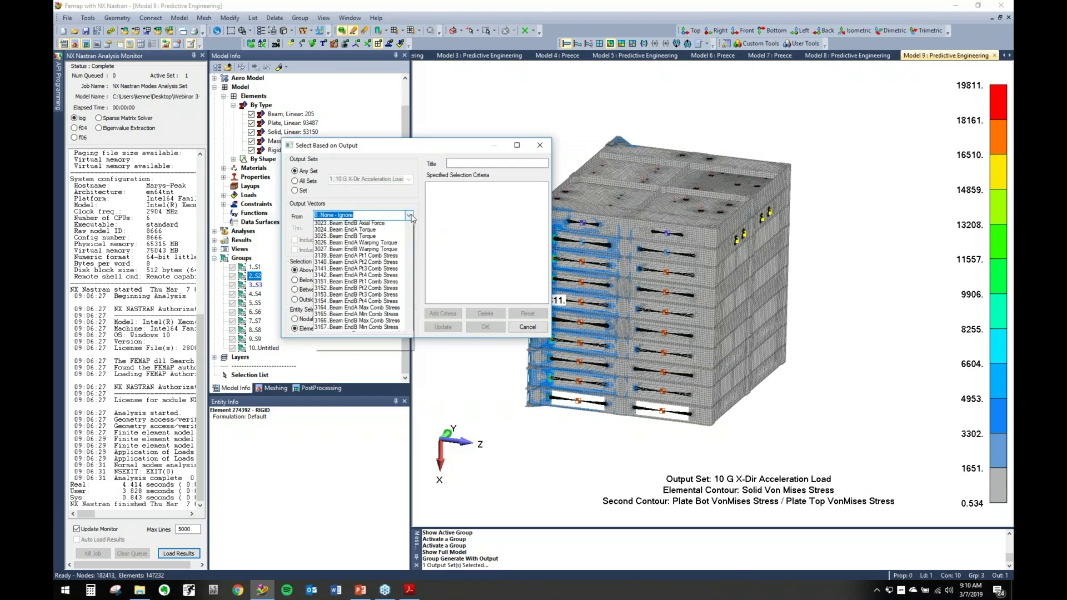
pyautogui.scroll(-4, 368, 392)
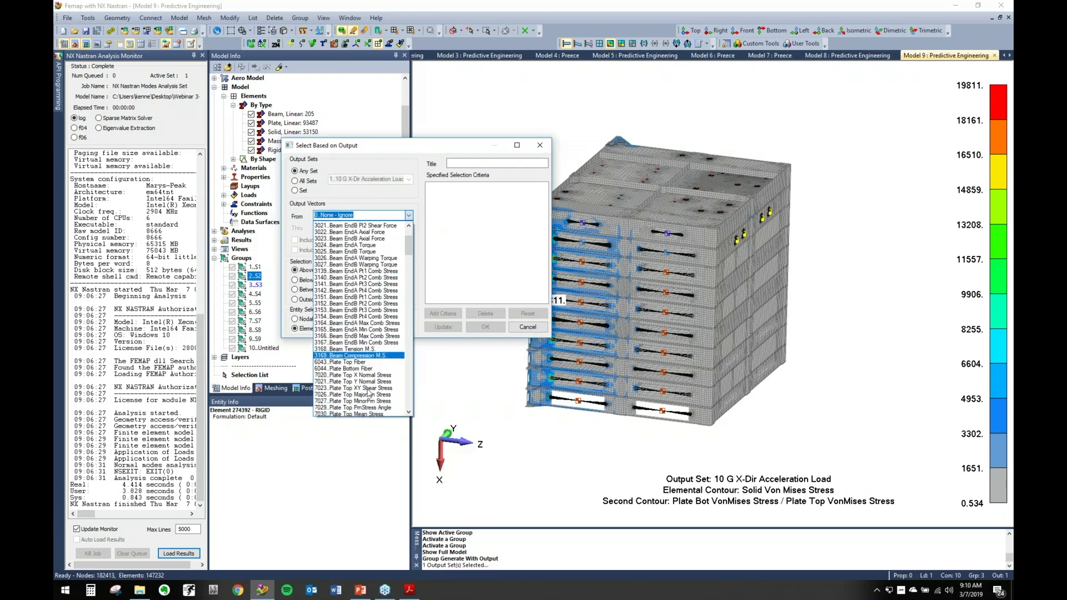
pyautogui.scroll(-4, 367, 394)
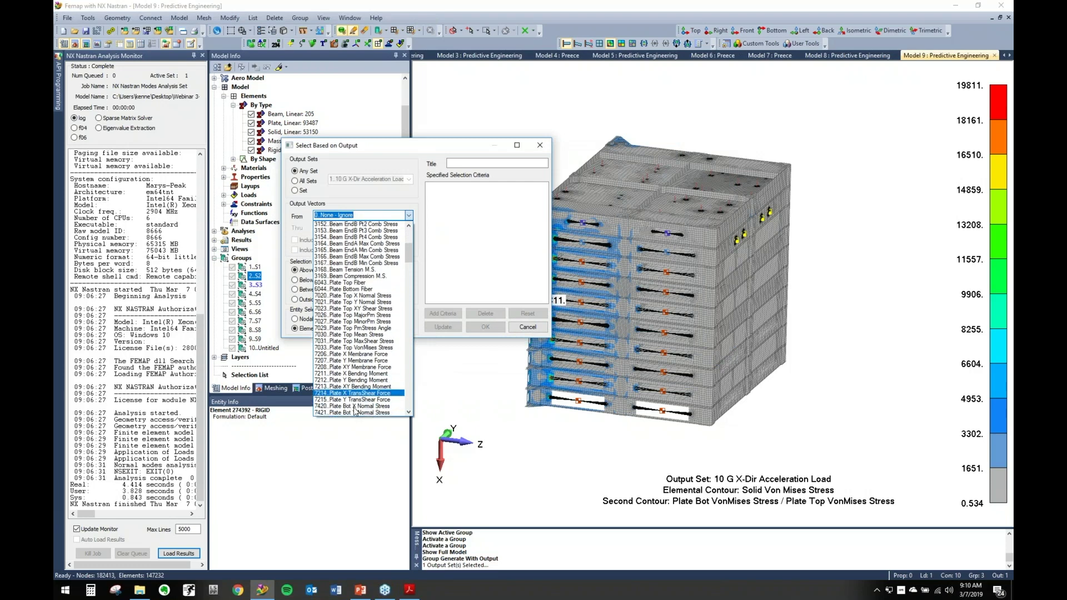
pyautogui.scroll(-3, 362, 399)
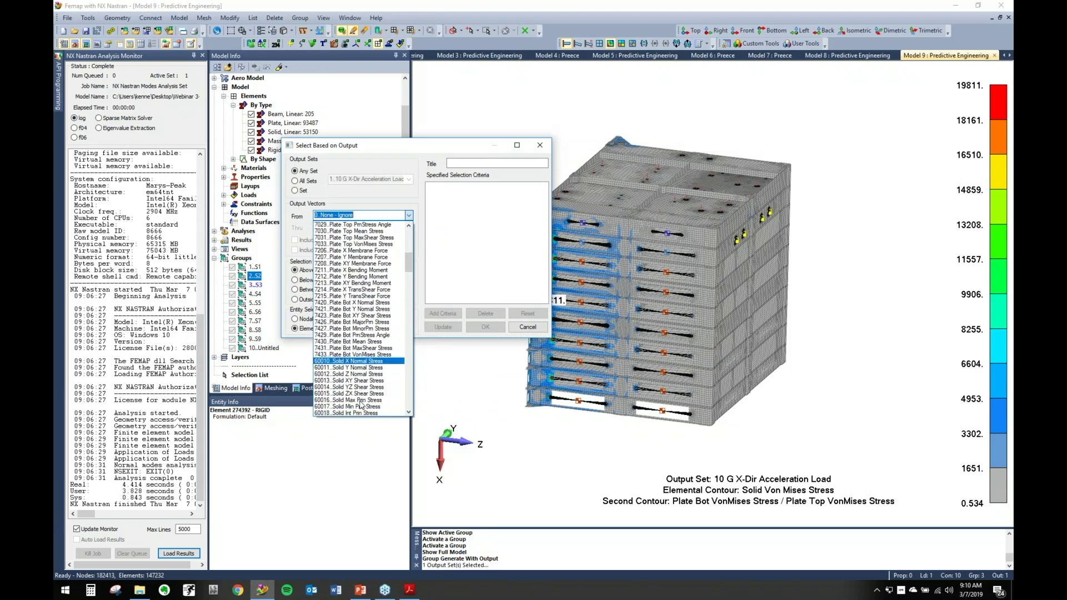
pyautogui.click(378, 355)
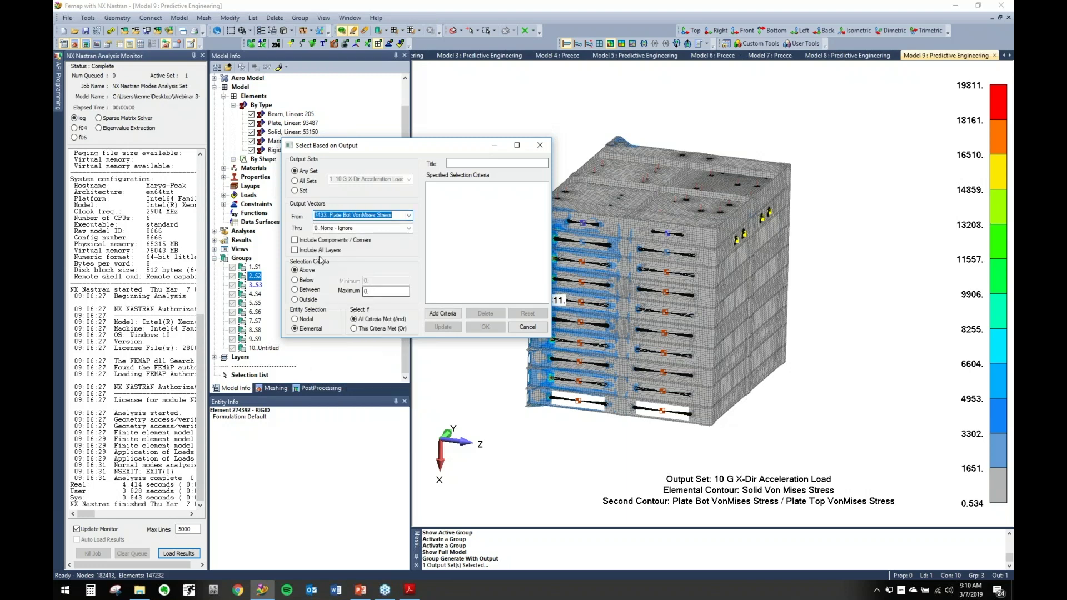
pyautogui.click(367, 328)
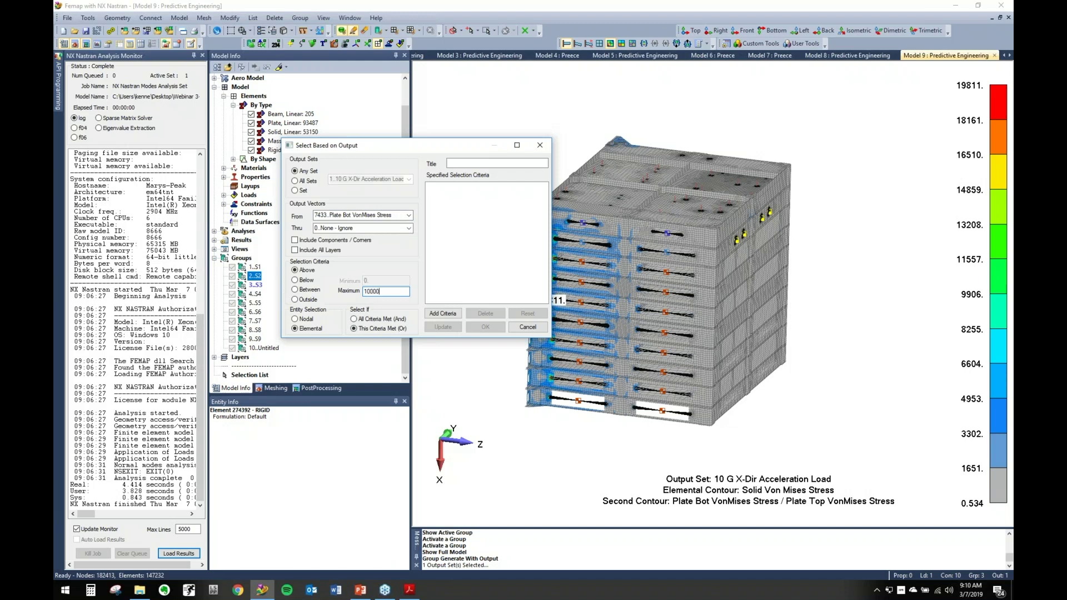
pyautogui.click(443, 314)
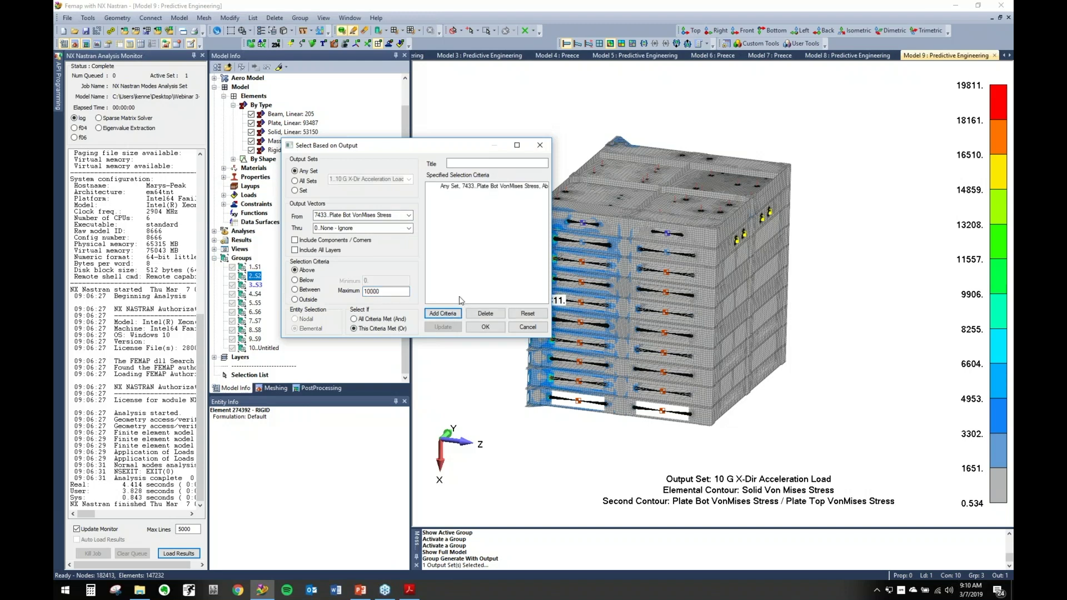
# Add a second Or criterion for 60031..Solid Von Mises Stress above 10000 and generate the group.
pyautogui.click(409, 215)
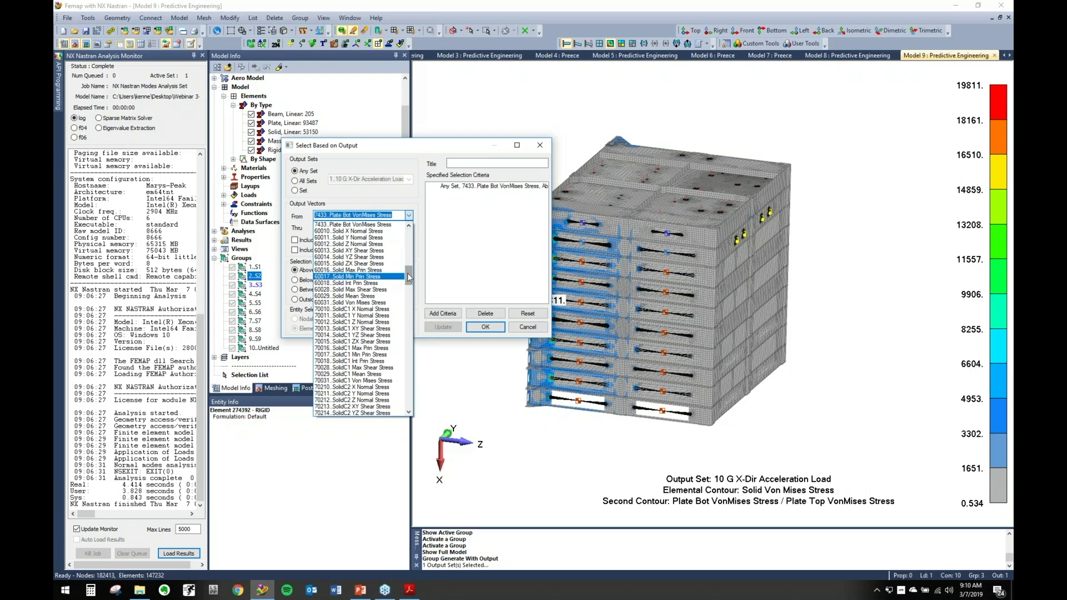
pyautogui.scroll(-3, 372, 350)
pyautogui.scroll(-2, 373, 350)
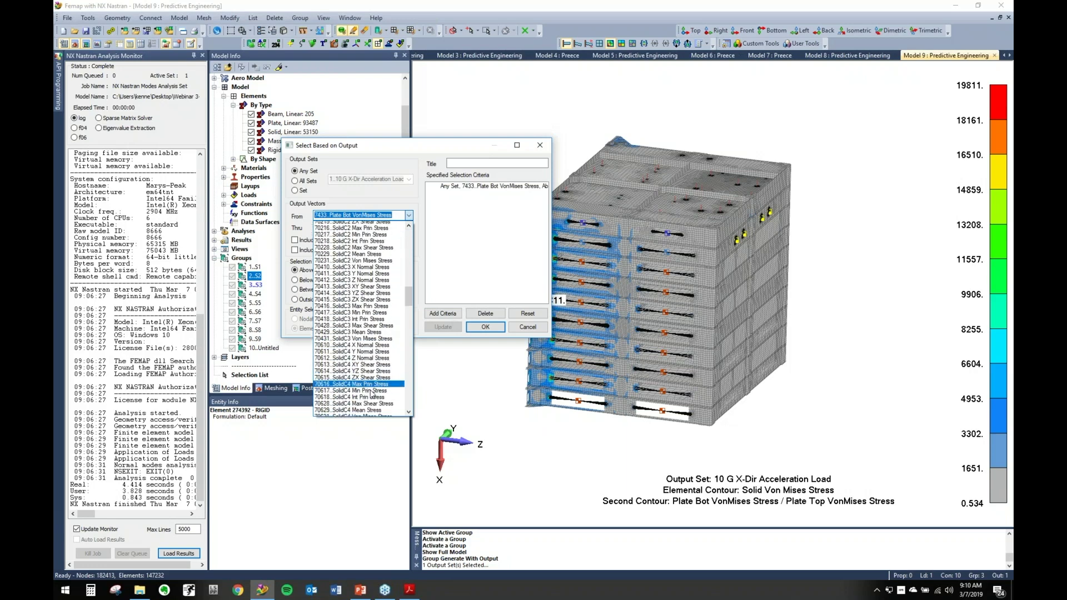
pyautogui.scroll(5, 374, 303)
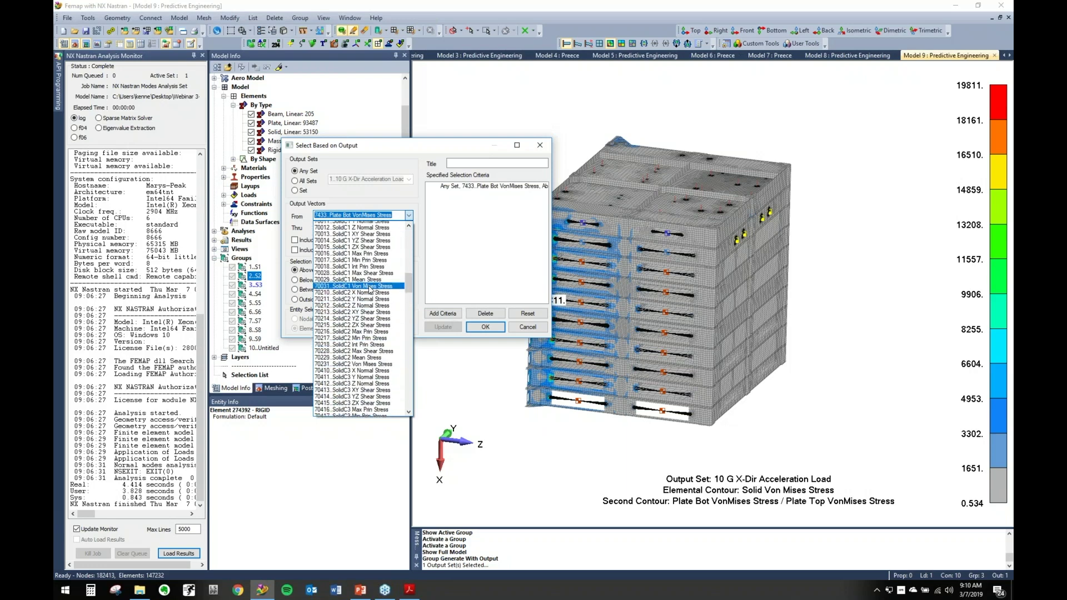
pyautogui.click(375, 284)
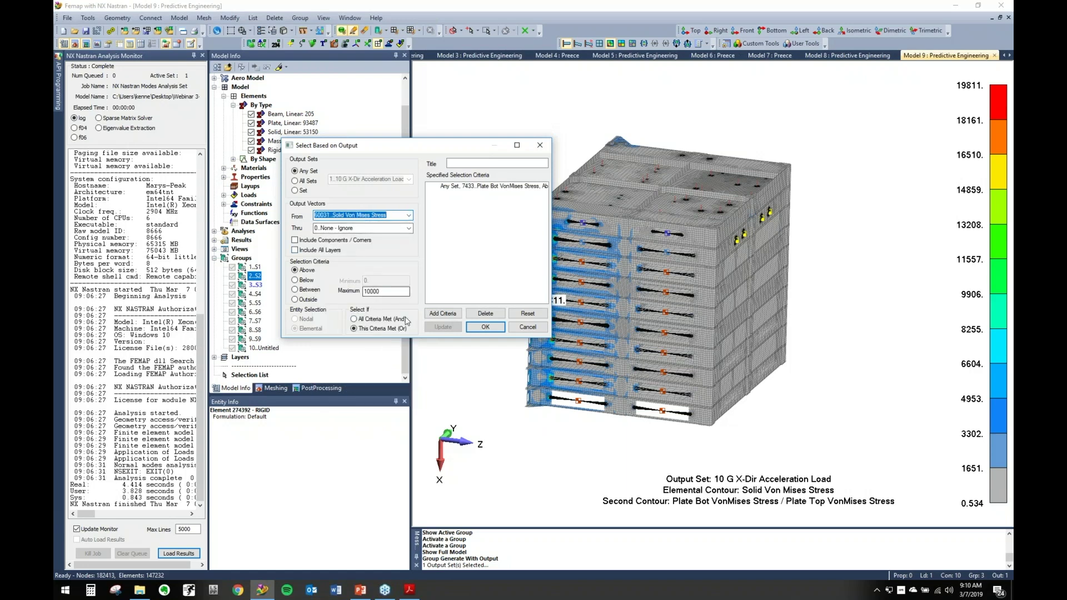
pyautogui.click(454, 316)
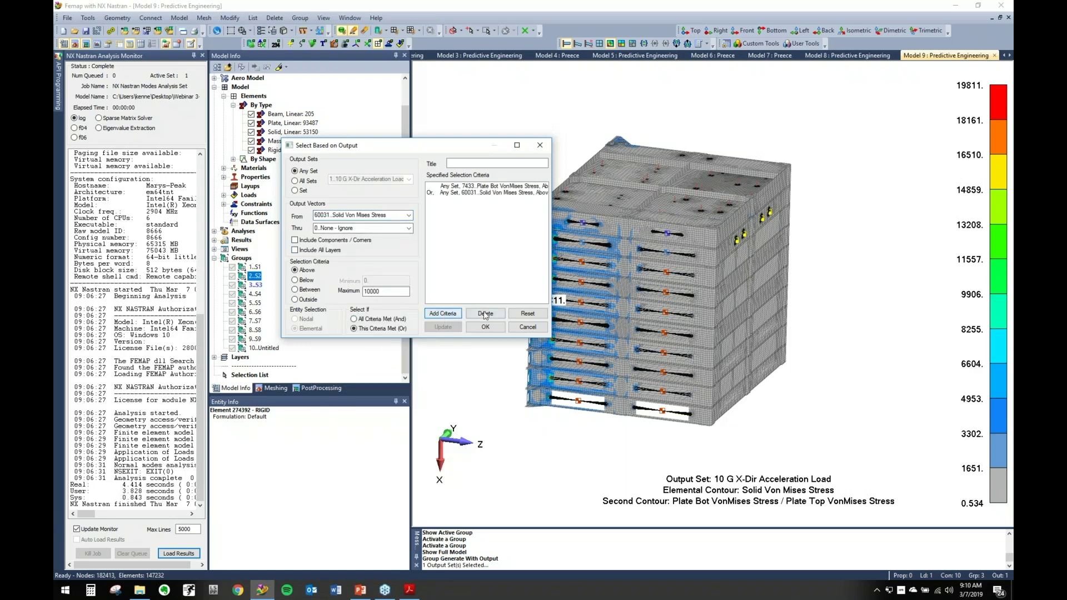
pyautogui.click(484, 327)
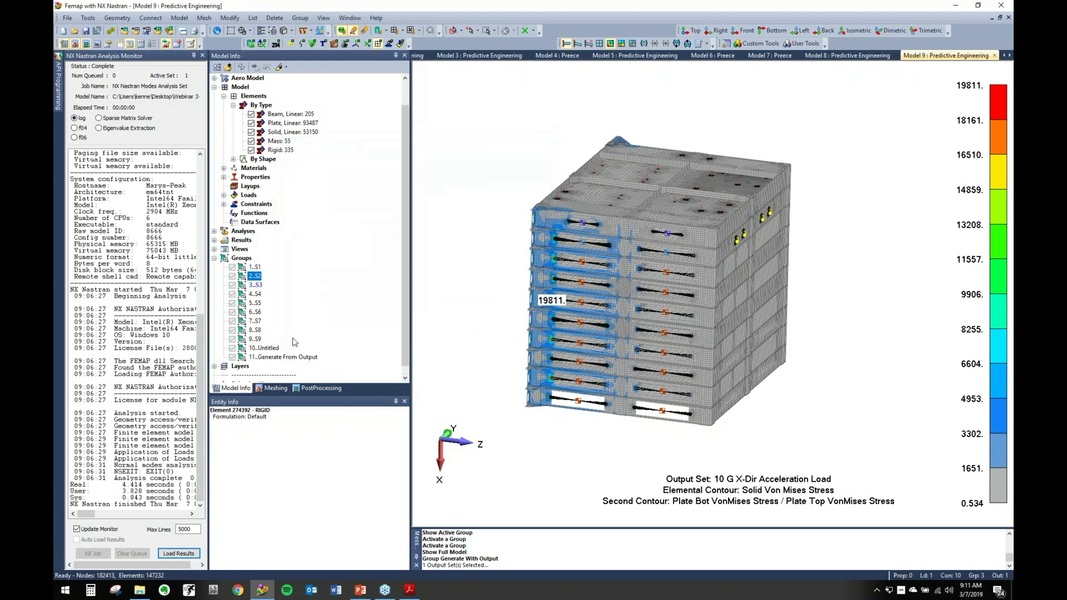
# Activate the group 11..Generate From Output and display only its high-stress elements.
pyautogui.rightClick(290, 357)
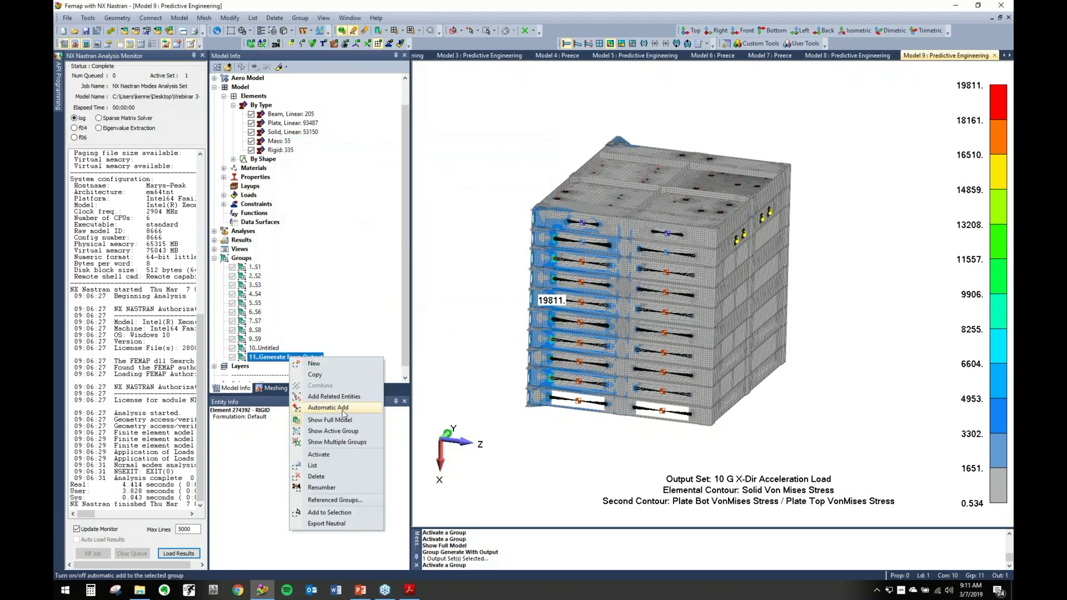
pyautogui.click(333, 431)
pyautogui.scroll(5, 577, 194)
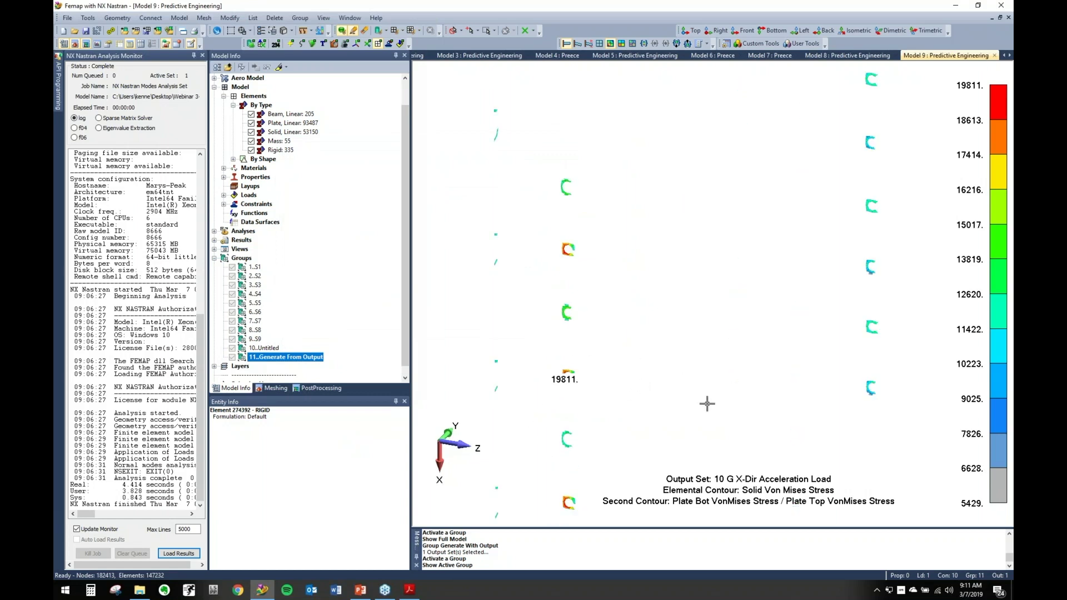
pyautogui.scroll(-2, 644, 307)
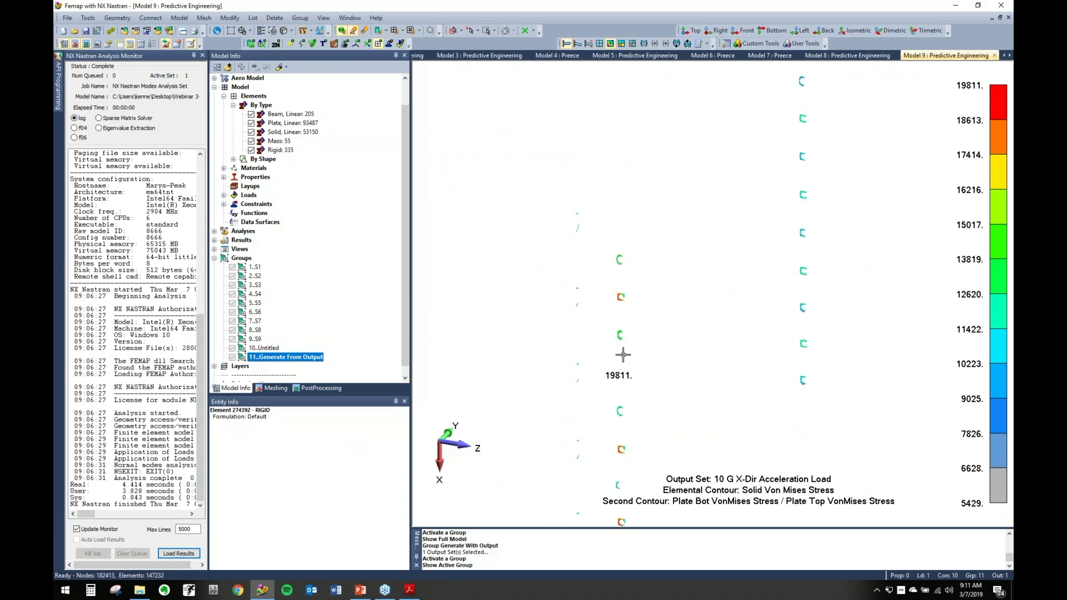
# Check the Feature Line view options and apply them to the displayed high-stress elements.
pyautogui.press('F6')
pyautogui.click(835, 208)
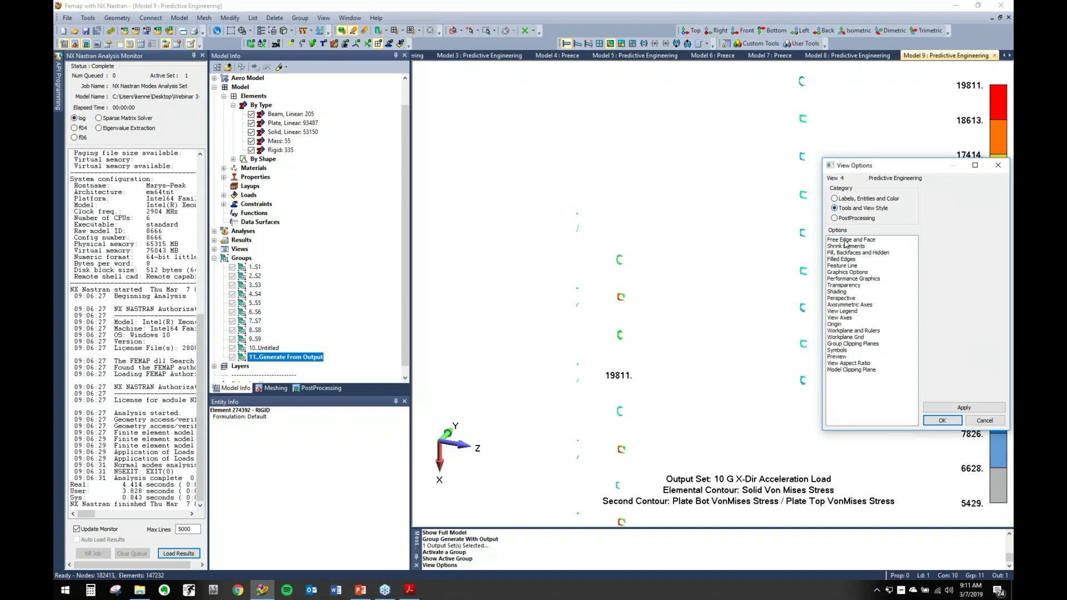
pyautogui.click(842, 265)
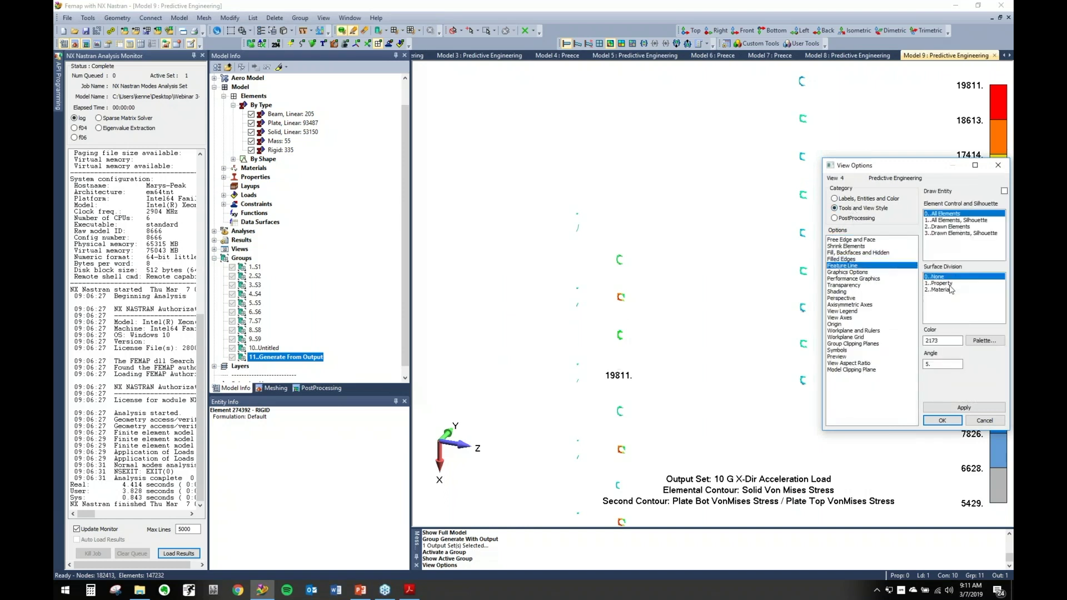
pyautogui.click(957, 408)
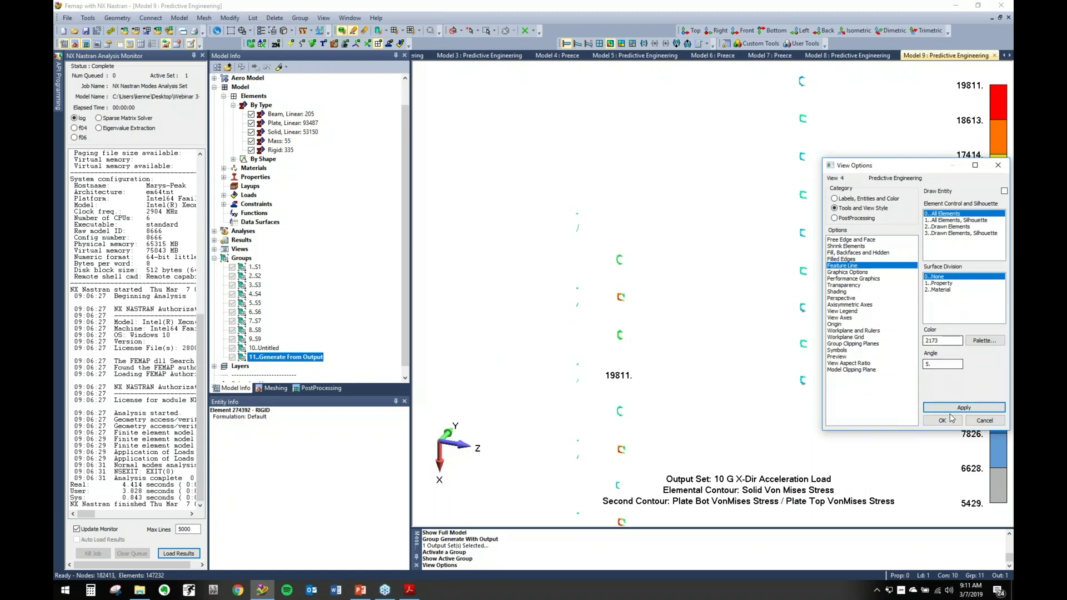
pyautogui.click(952, 418)
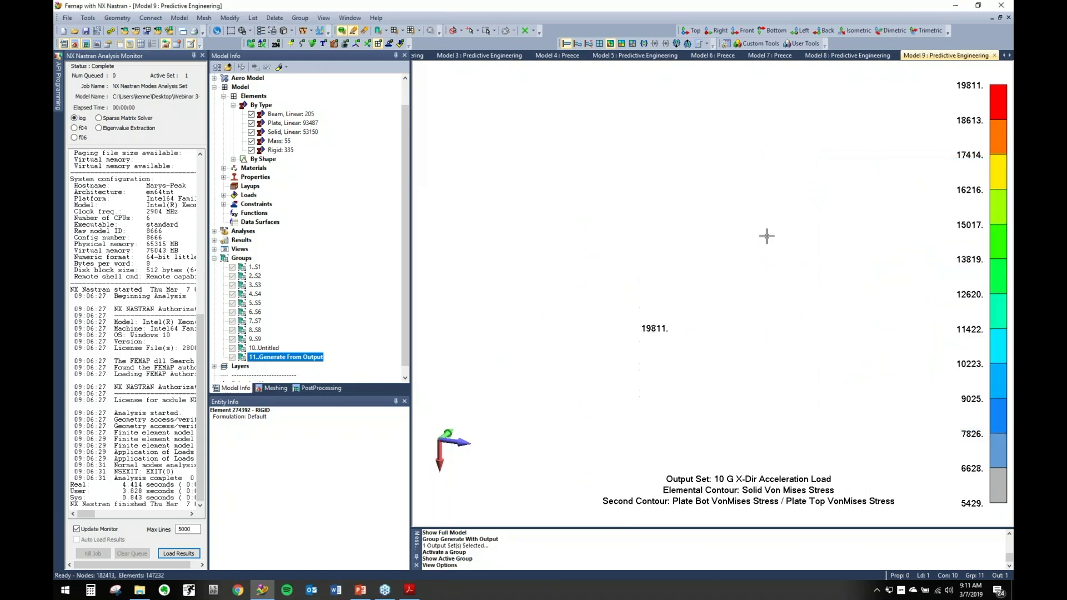
pyautogui.moveTo(766, 236); pyautogui.dragTo(773, 340, button='middle')
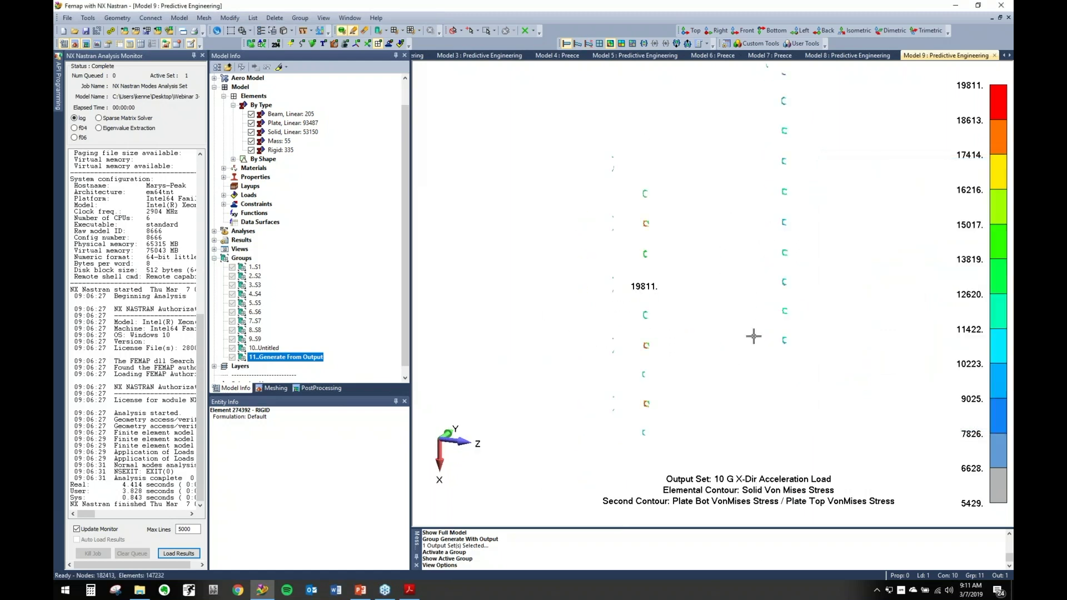
# Show the full model and limit the contour to the group 11..Generate From Output.
pyautogui.rightClick(304, 365)
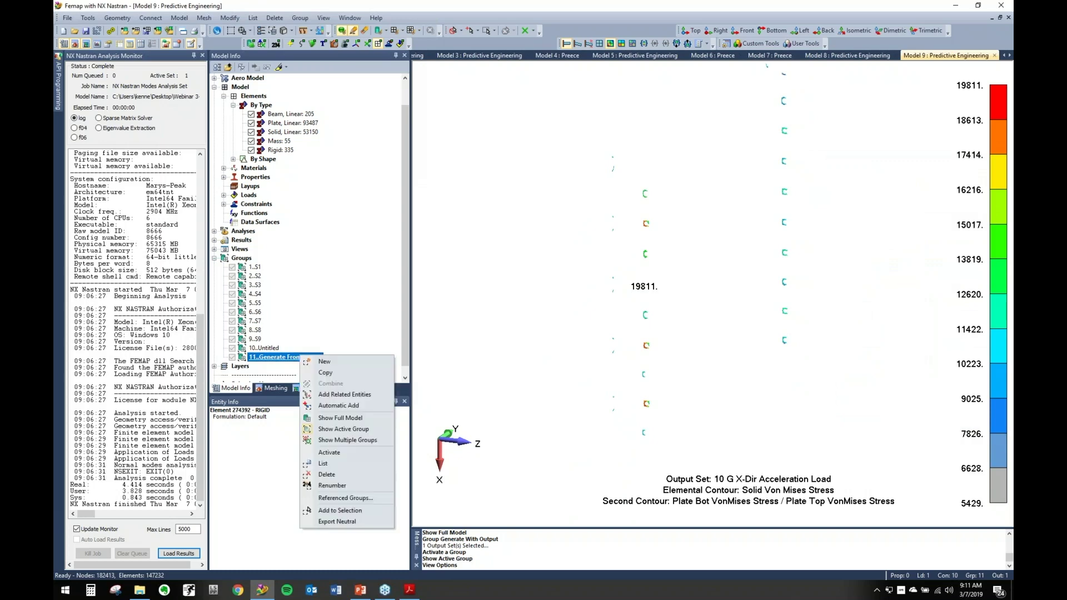
pyautogui.click(339, 415)
pyautogui.click(320, 389)
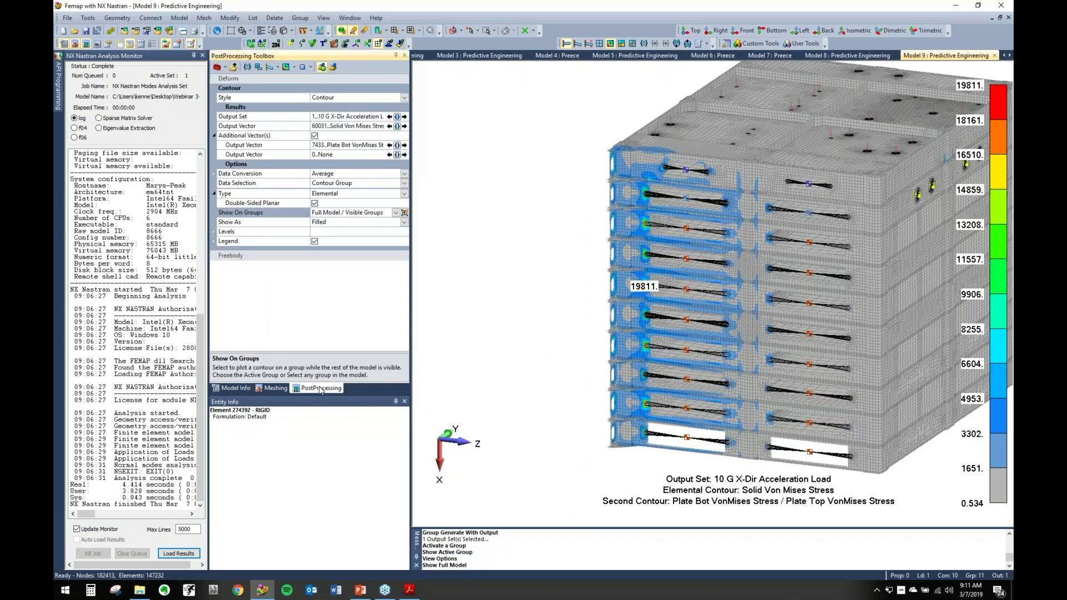
pyautogui.click(395, 213)
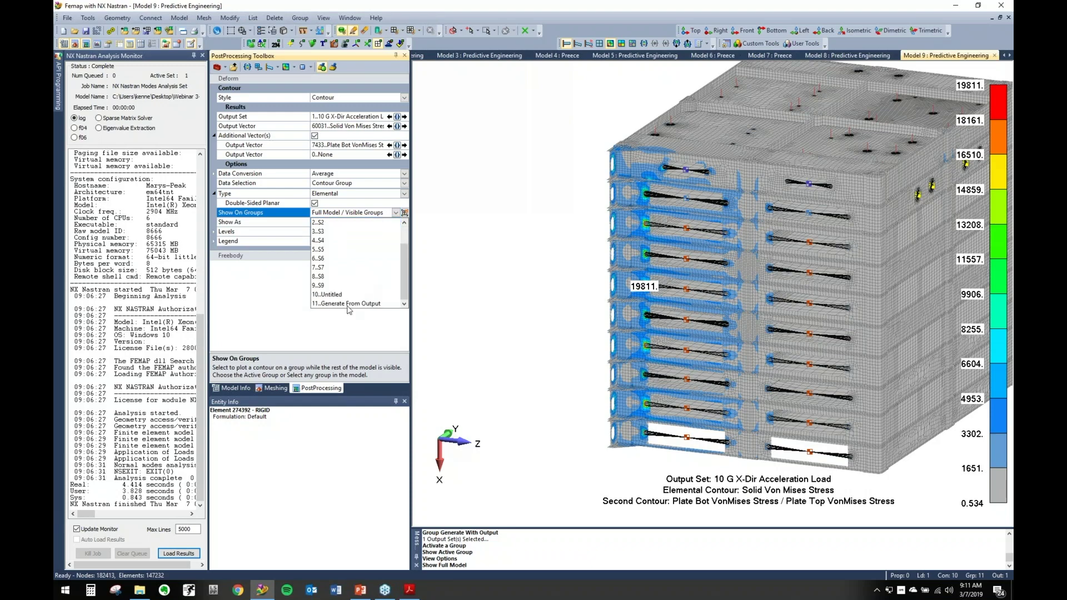
pyautogui.click(348, 304)
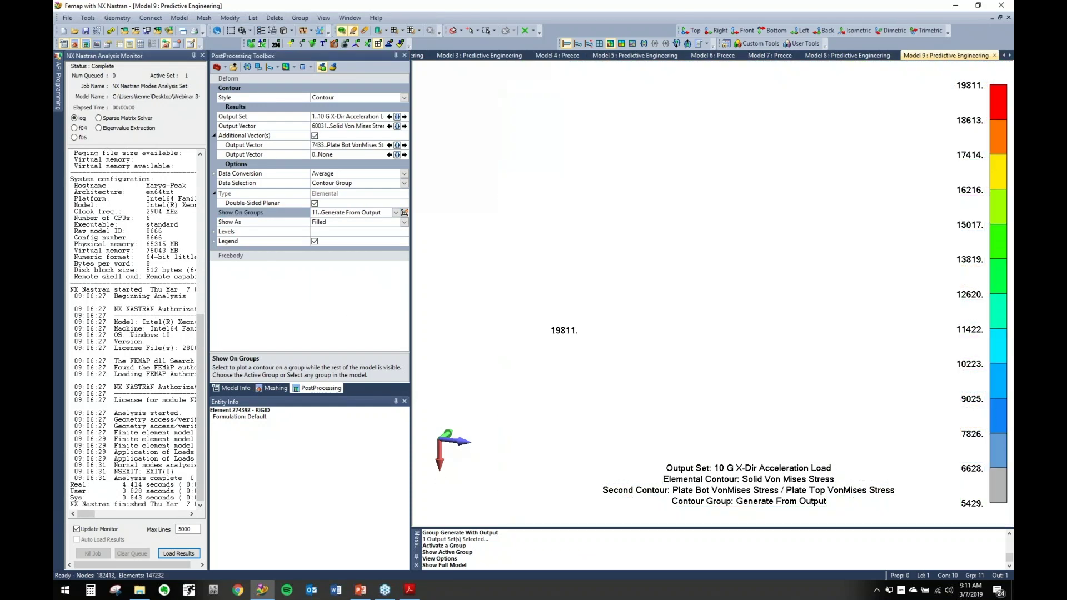
# Examine the full model from several sides with the contour limited to the generated group.
pyautogui.scroll(-5, 666, 348)
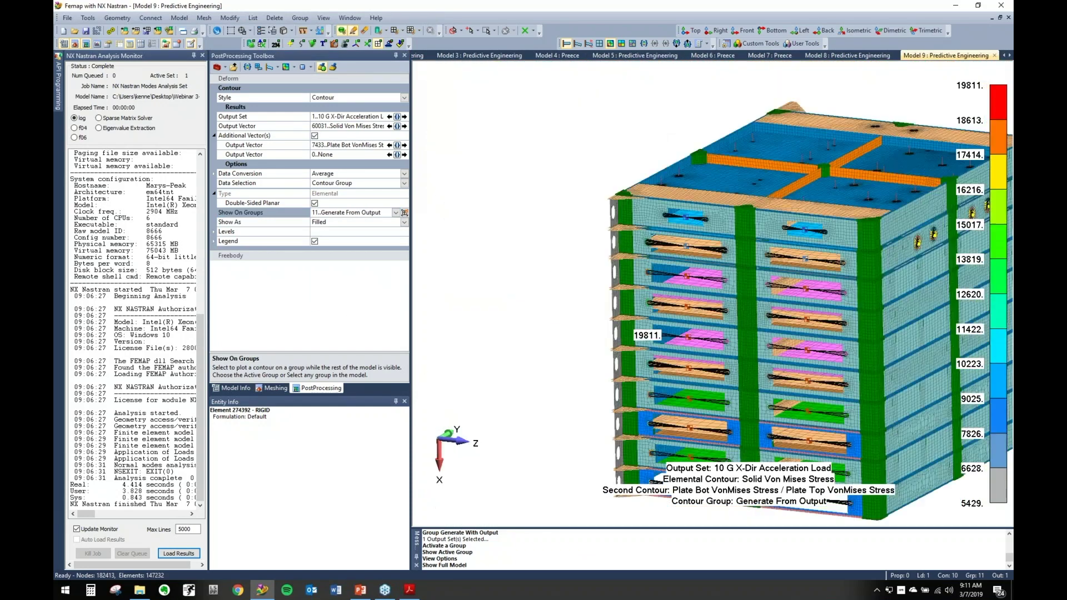
pyautogui.keyDown('ctrl'); pyautogui.moveTo(578, 347); pyautogui.dragTo(456, 274, button='middle'); pyautogui.keyUp('ctrl')
pyautogui.moveTo(636, 321); pyautogui.dragTo(541, 170, button='middle')
pyautogui.scroll(-4, 614, 205)
pyautogui.moveTo(692, 317); pyautogui.dragTo(639, 264, button='middle')
pyautogui.scroll(-4, 660, 319)
pyautogui.scroll(5, 639, 264)
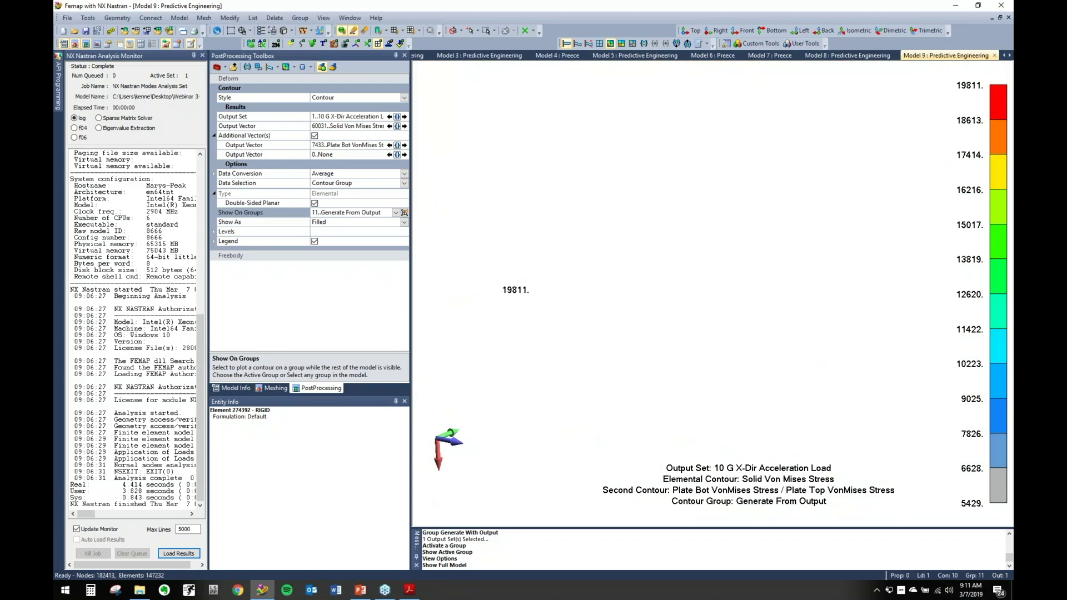
pyautogui.keyDown('ctrl'); pyautogui.moveTo(631, 305); pyautogui.dragTo(680, 301, button='middle'); pyautogui.keyUp('ctrl')
pyautogui.keyDown('ctrl'); pyautogui.moveTo(680, 300); pyautogui.dragTo(789, 282, button='middle'); pyautogui.keyUp('ctrl')
pyautogui.scroll(-4, 780, 332)
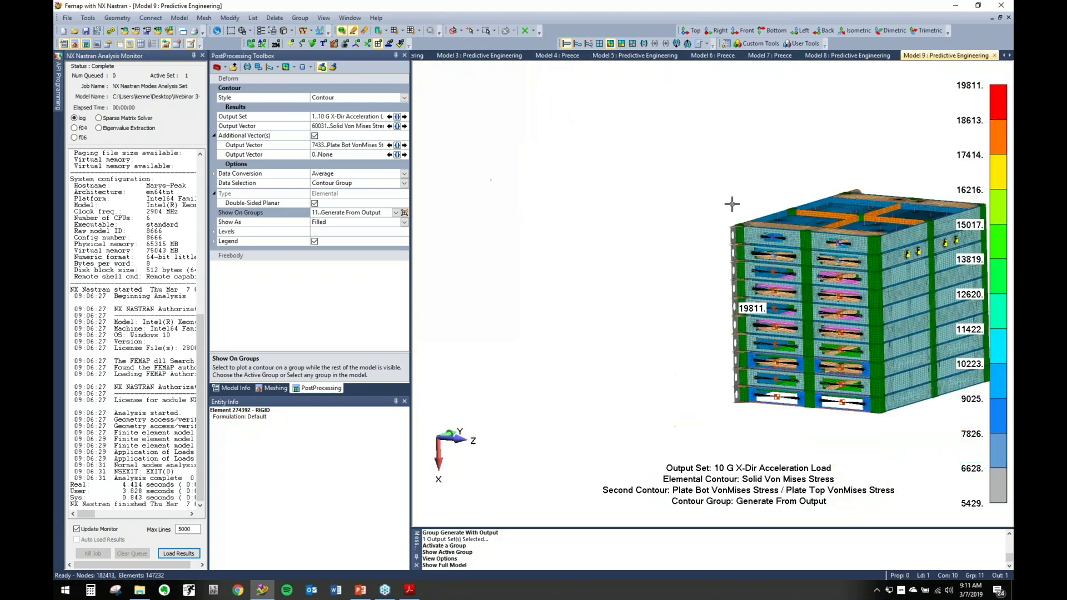
pyautogui.keyDown('ctrl'); pyautogui.moveTo(731, 204); pyautogui.dragTo(595, 180, button='middle'); pyautogui.keyUp('ctrl')
pyautogui.moveTo(717, 278); pyautogui.dragTo(550, 292, button='middle')
# Create a new group with the default title.
pyautogui.click(236, 388)
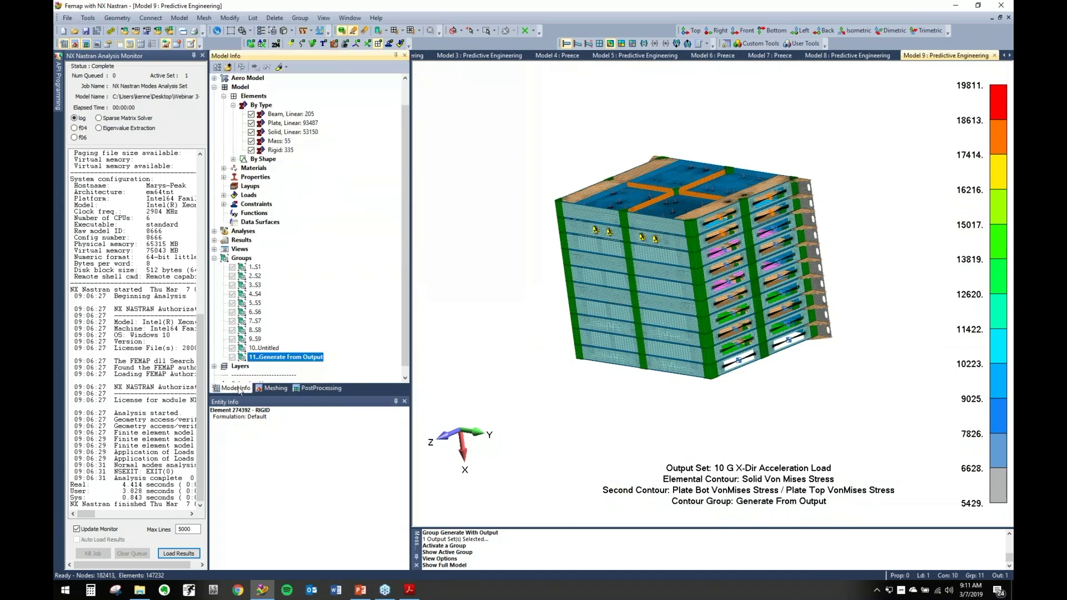
pyautogui.rightClick(241, 257)
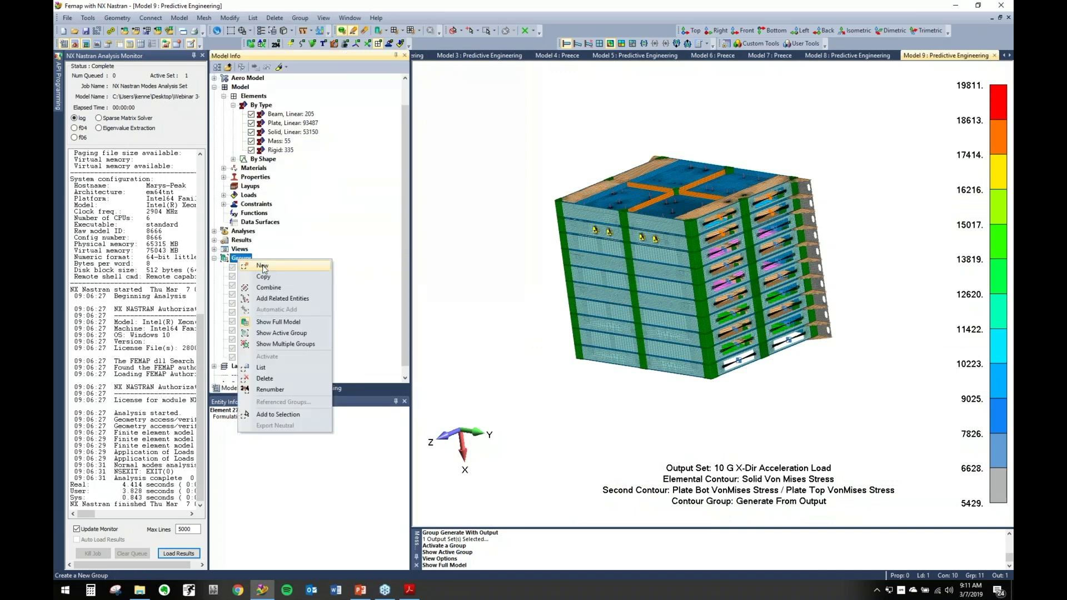
pyautogui.click(263, 268)
pyautogui.click(568, 567)
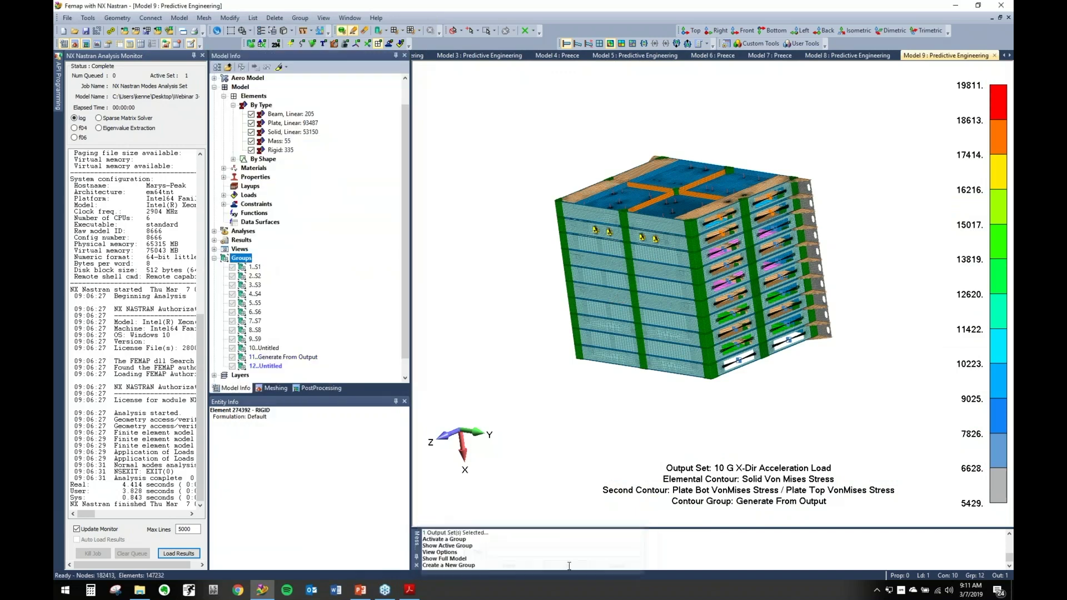
# Start selecting elements for the new group by output criteria, using the output set 1..10 G X-Dir Acceleration Load, and cancel the selection.
pyautogui.click(300, 18)
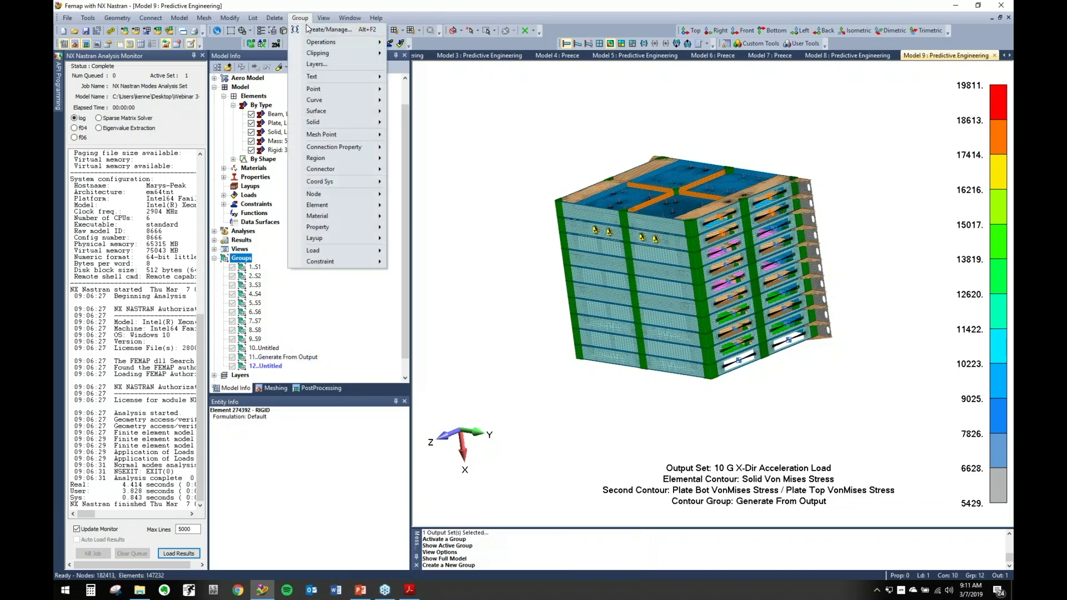
pyautogui.moveTo(339, 205)
pyautogui.click(420, 207)
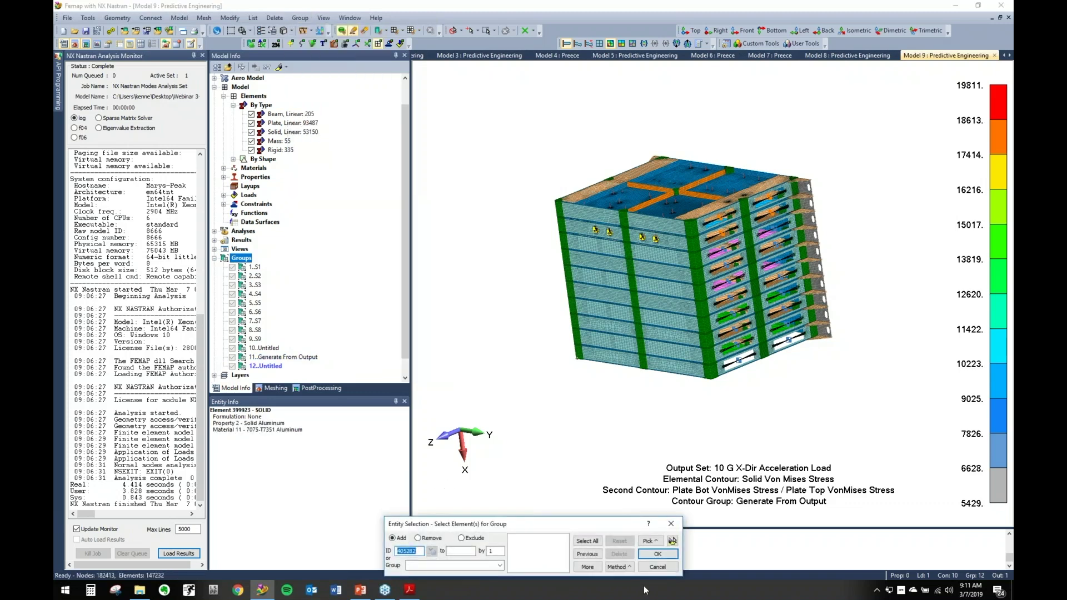
pyautogui.rightClick(639, 547)
pyautogui.click(670, 503)
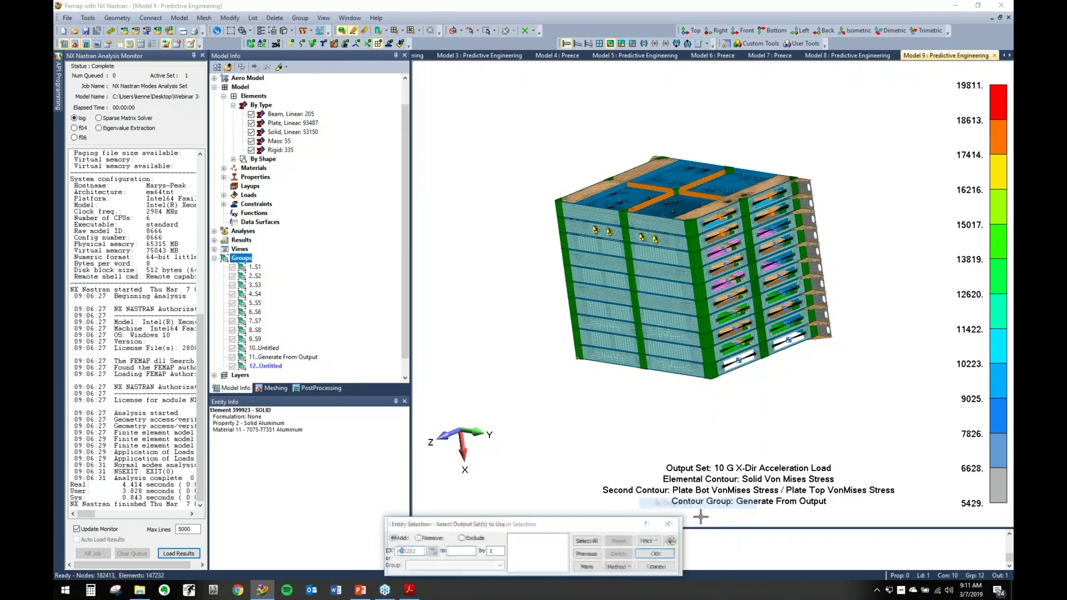
pyautogui.click(432, 550)
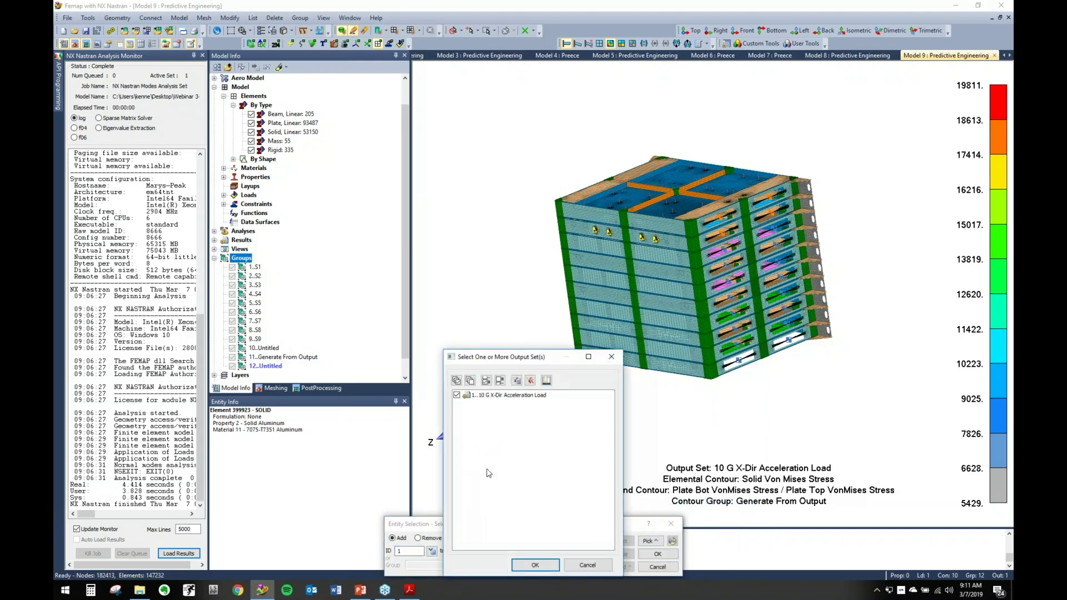
pyautogui.click(542, 564)
pyautogui.click(658, 555)
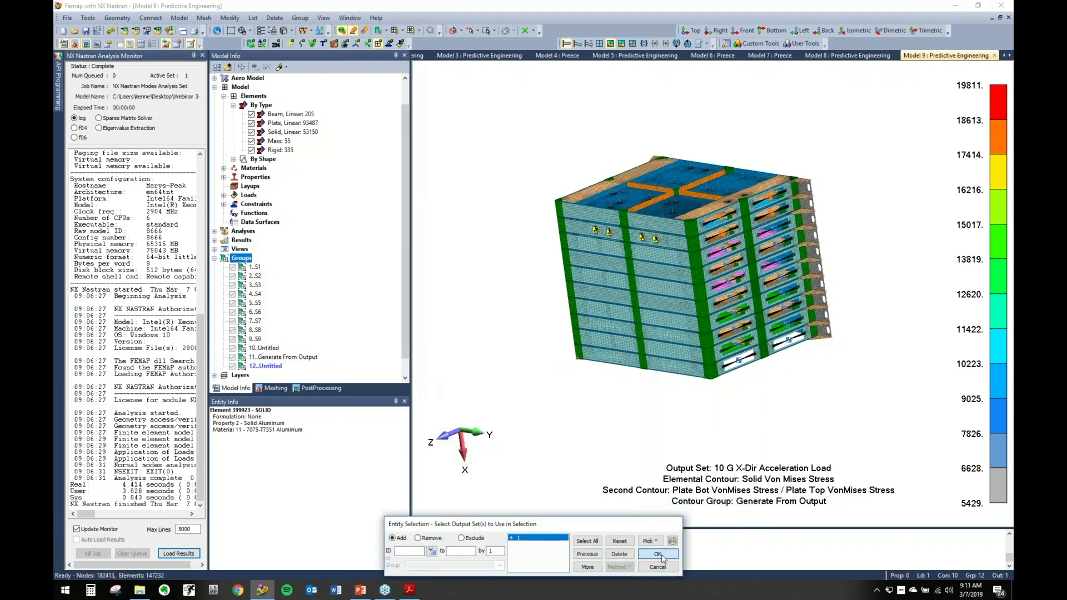
pyautogui.moveTo(585, 205); pyautogui.dragTo(500, 206)
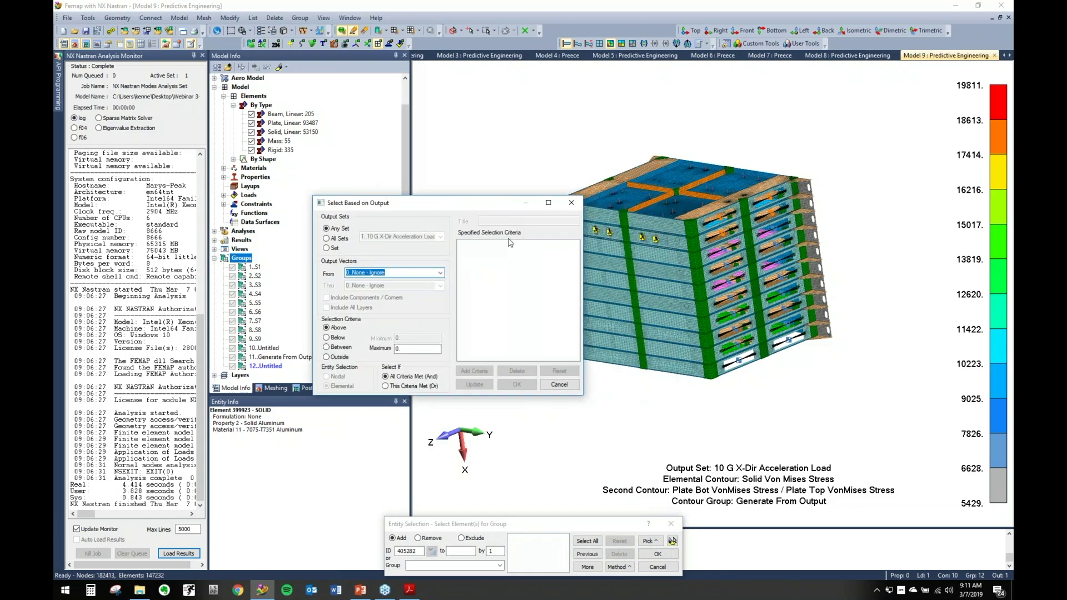
pyautogui.click(558, 384)
pyautogui.press('Escape')
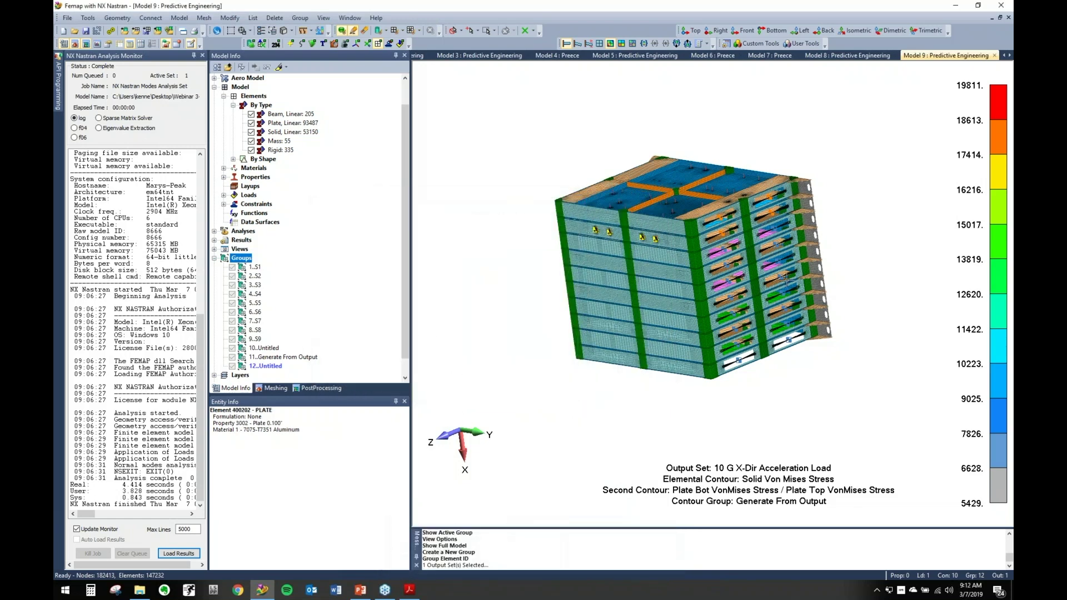
pyautogui.moveTo(787, 280); pyautogui.dragTo(701, 208, button='middle')
pyautogui.scroll(3, 700, 208)
pyautogui.keyDown('ctrl'); pyautogui.moveTo(592, 346); pyautogui.dragTo(627, 304, button='middle'); pyautogui.keyUp('ctrl')
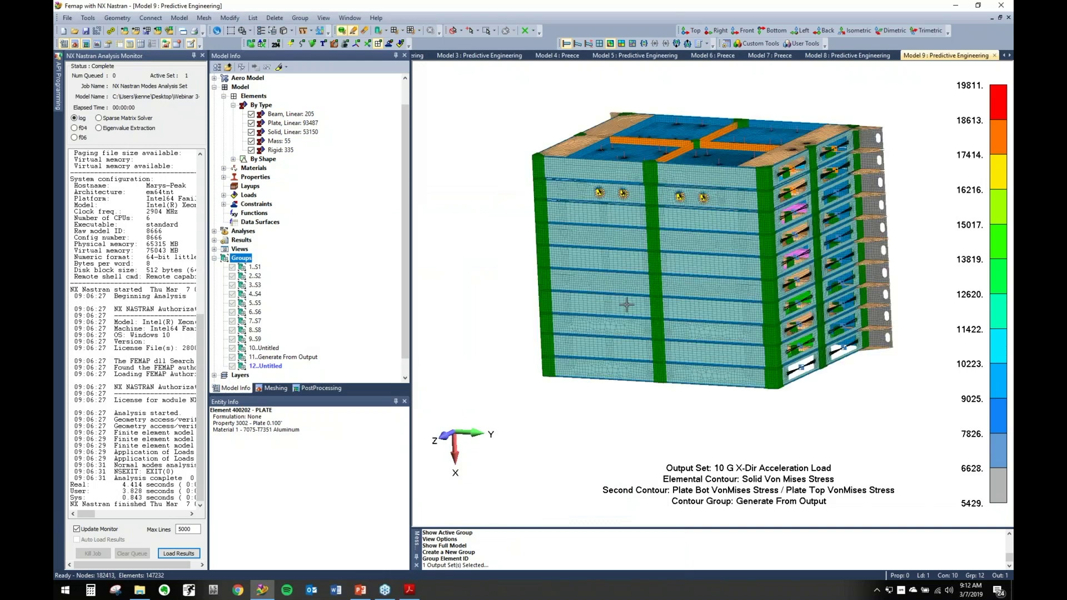
pyautogui.scroll(-1, 627, 304)
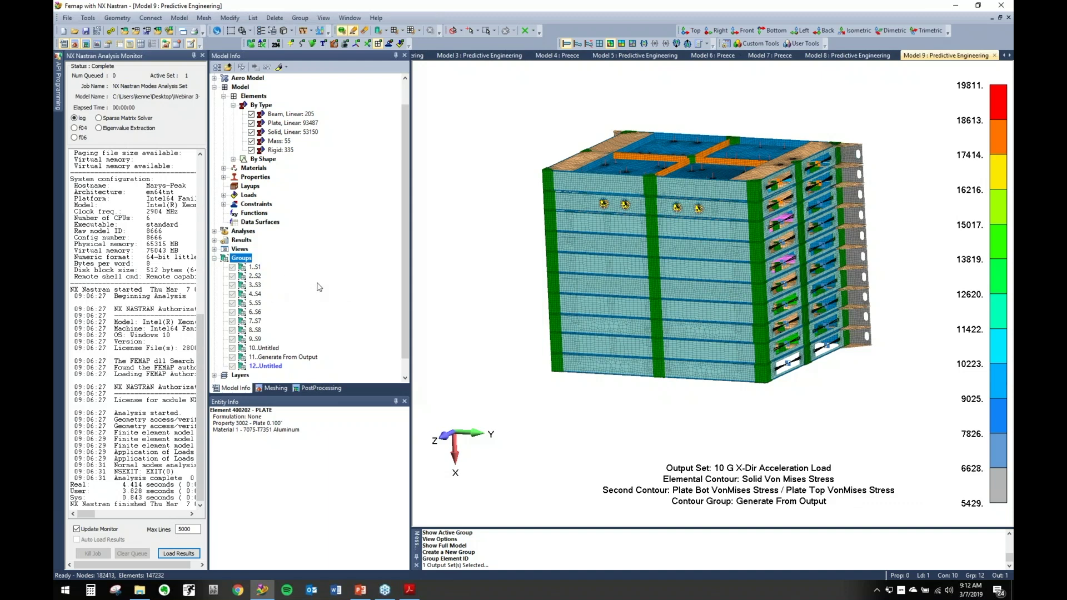
pyautogui.moveTo(602, 336); pyautogui.dragTo(750, 334, button='middle')
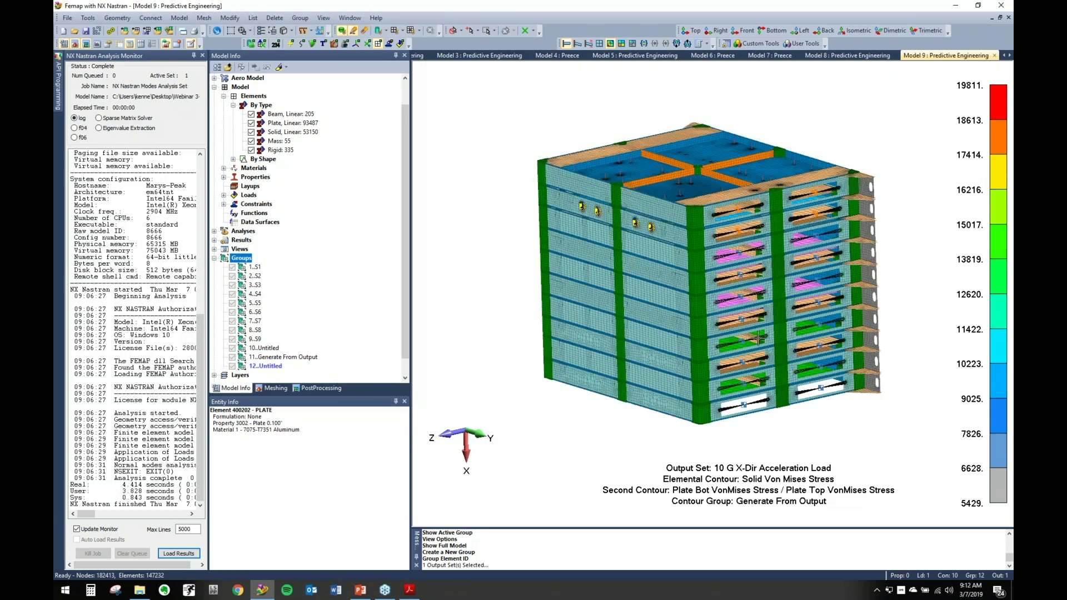